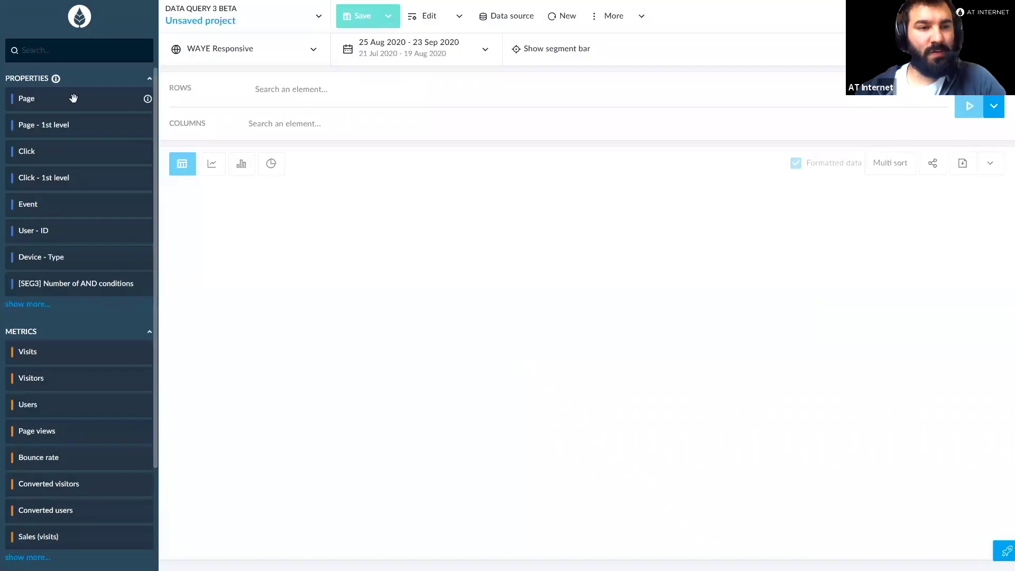
# Filter the full property list by the #Usability tag, check the Click property's description, and add Click to the rows
pyautogui.click(22, 306)
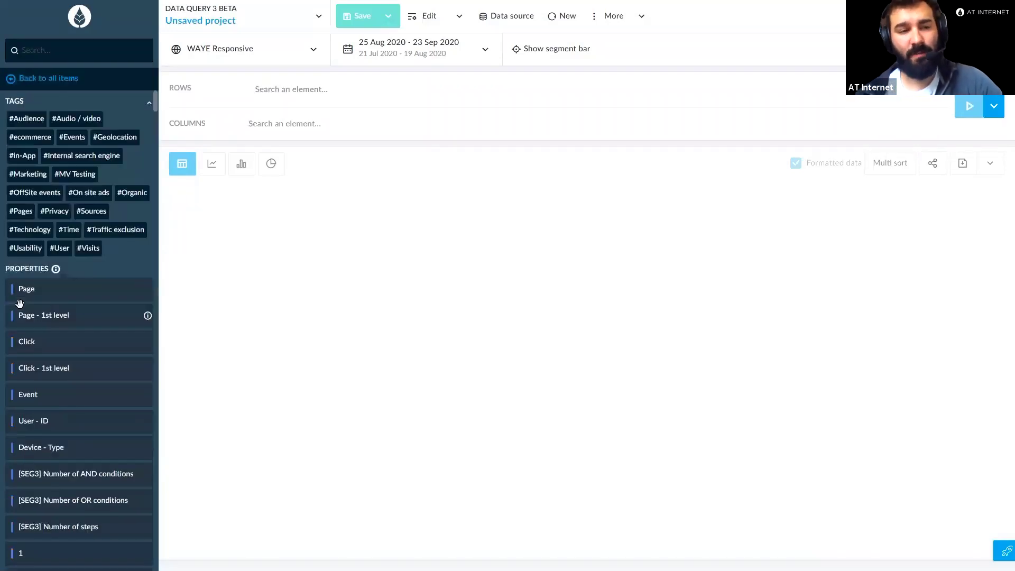
pyautogui.click(26, 248)
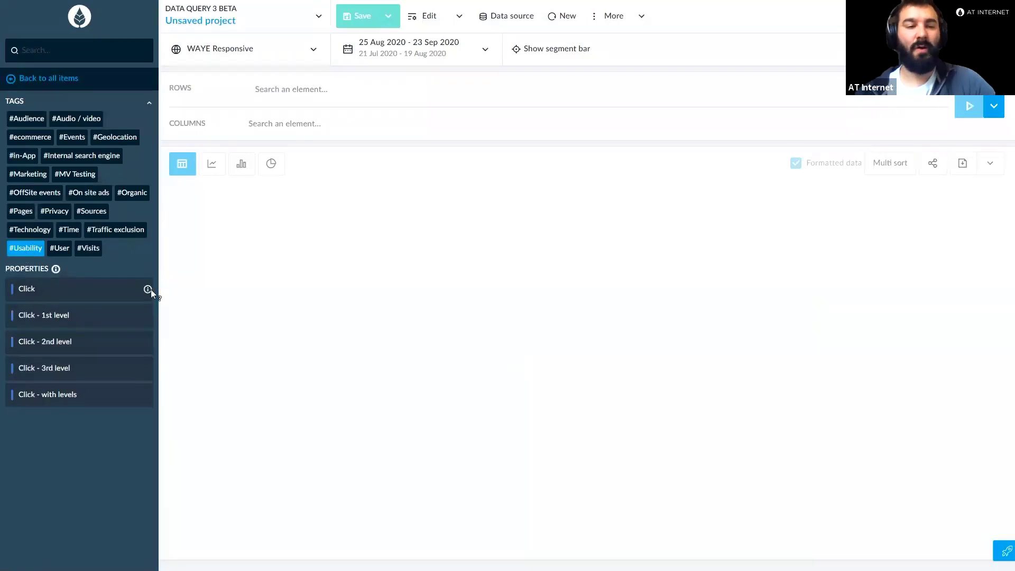
pyautogui.moveTo(150, 290)
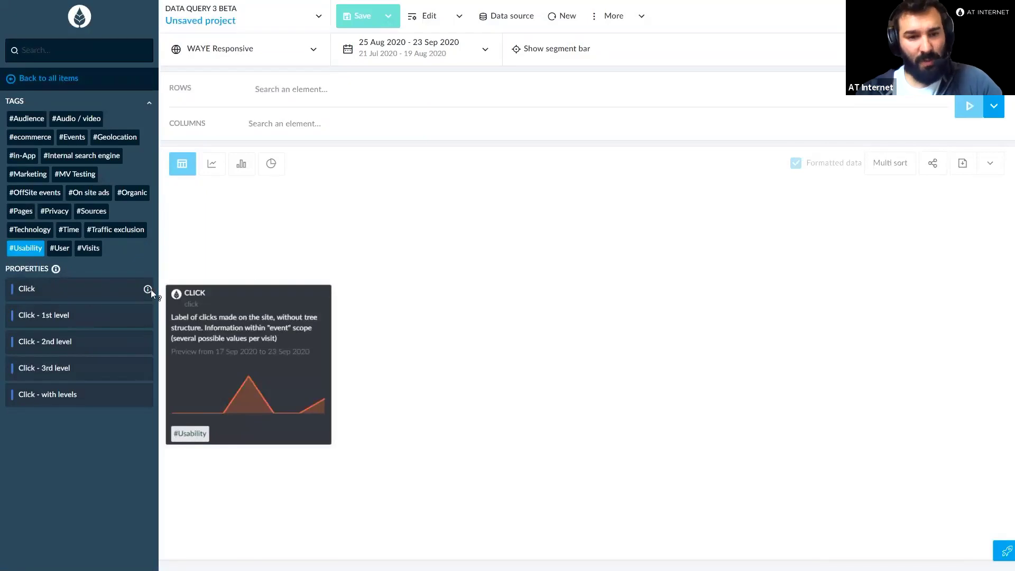
pyautogui.click(73, 289)
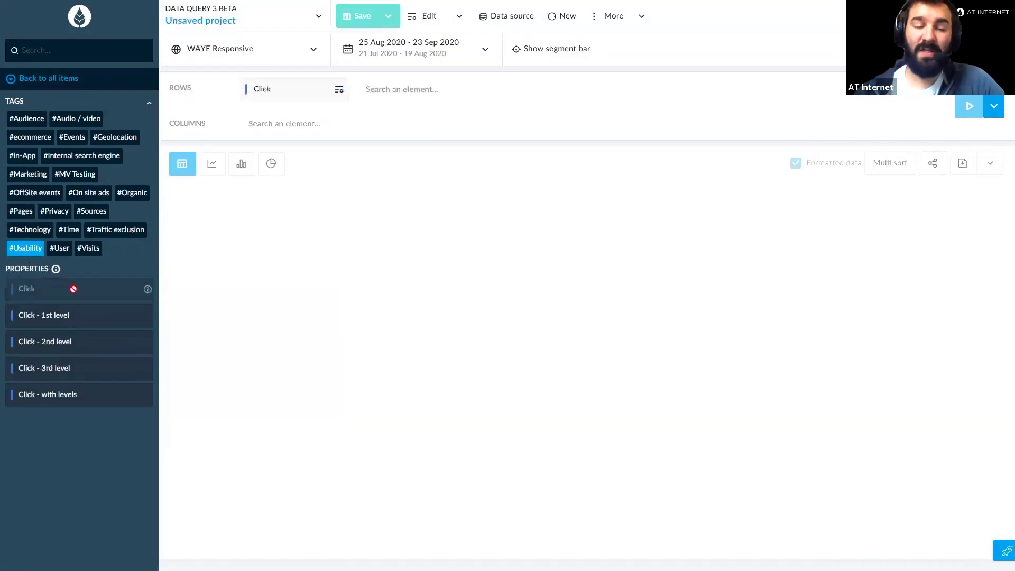
pyautogui.click(157, 310)
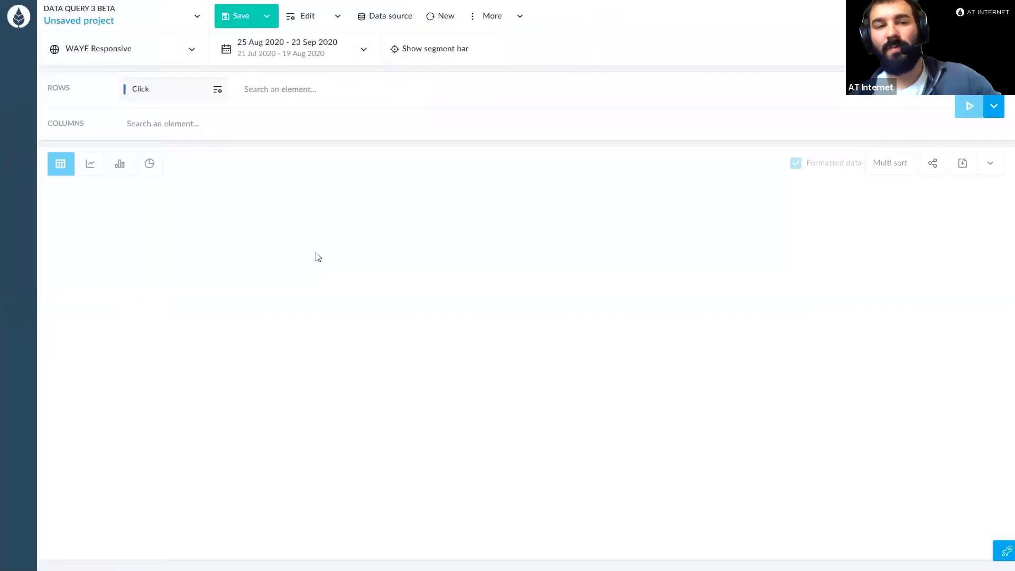
# Add the Usability clicks and Users metrics to the columns and run the query
pyautogui.click(184, 125)
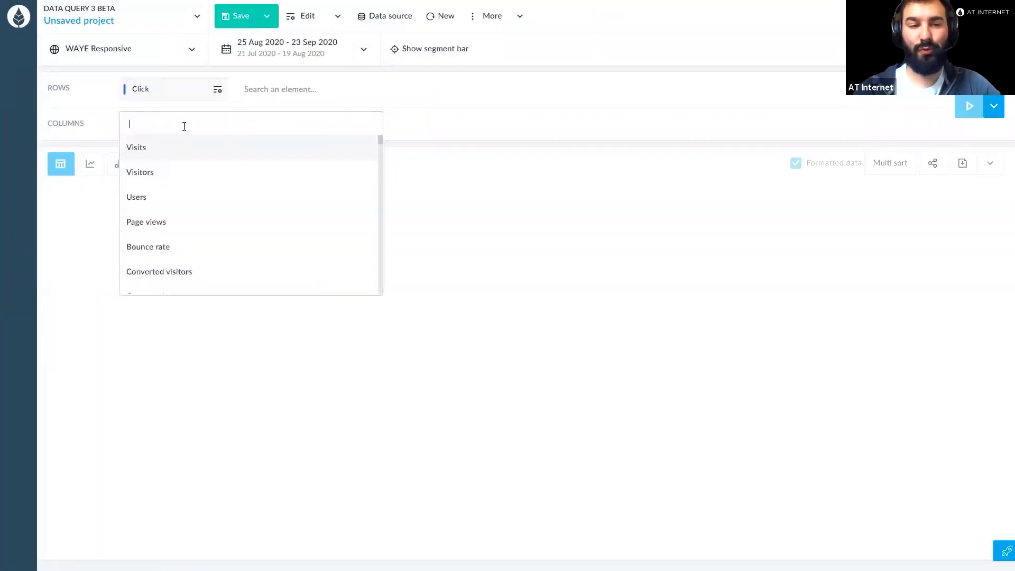
pyautogui.write('cli')
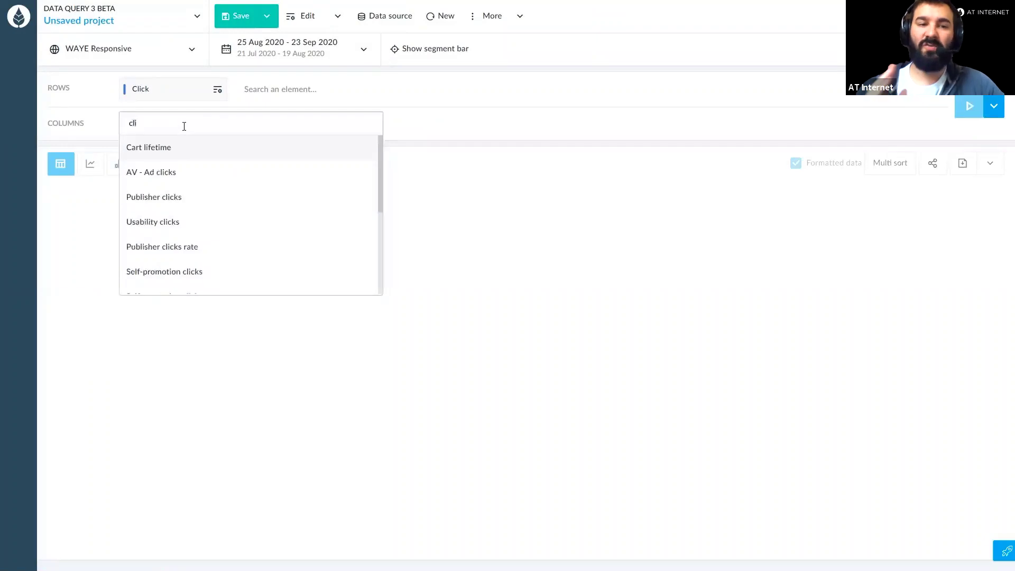
pyautogui.write('c')
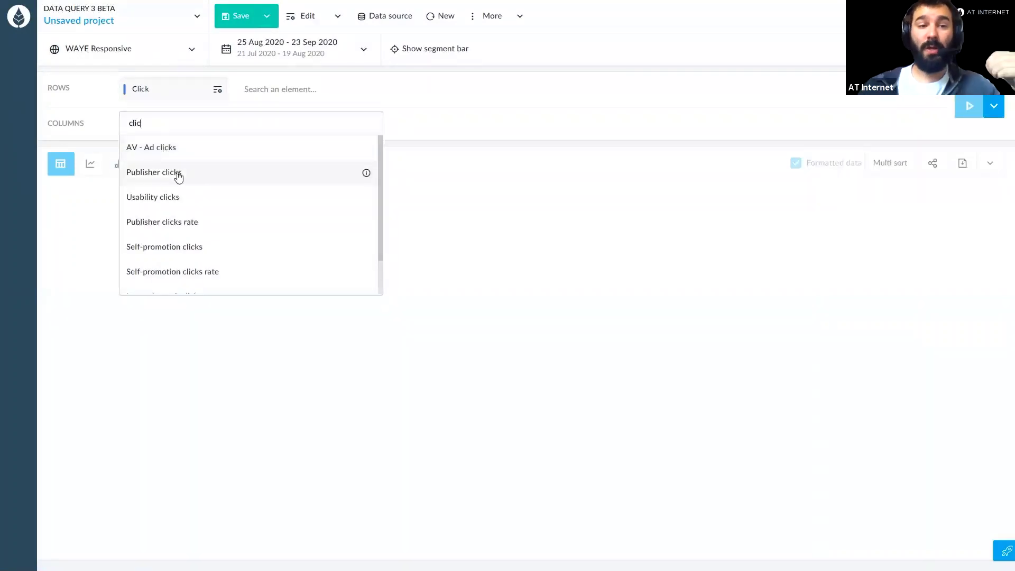
pyautogui.click(166, 197)
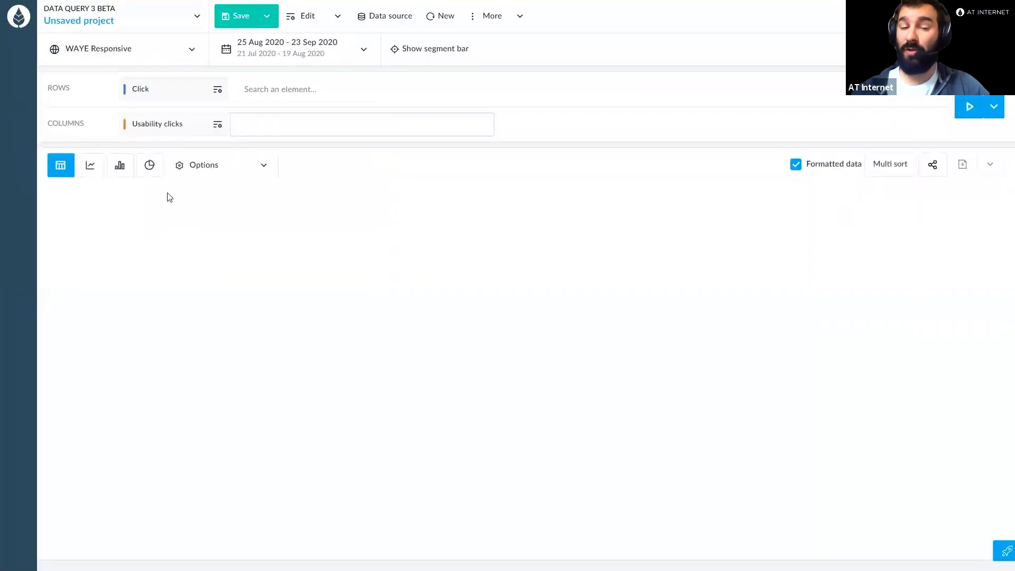
pyautogui.write('user')
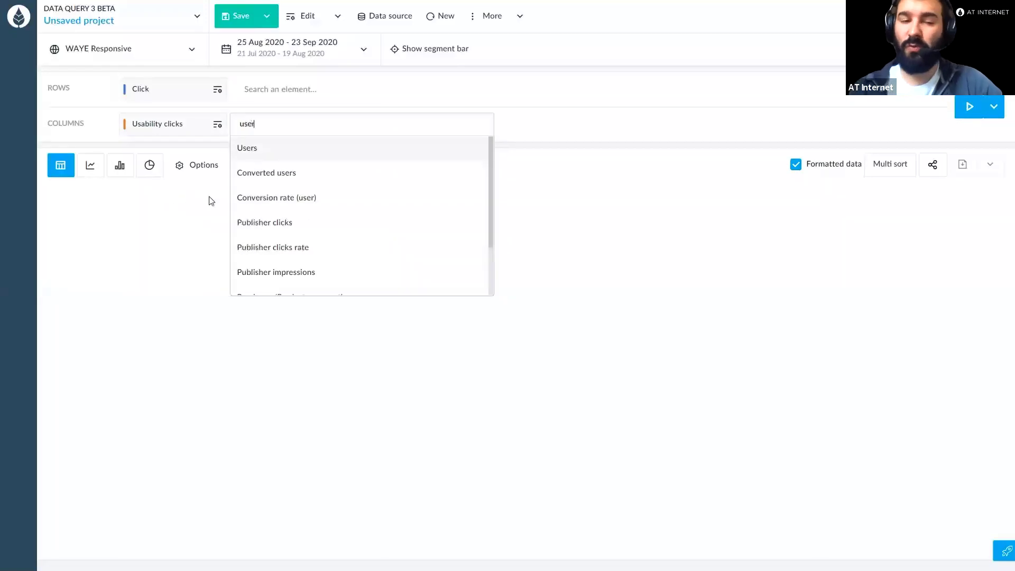
pyautogui.click(246, 153)
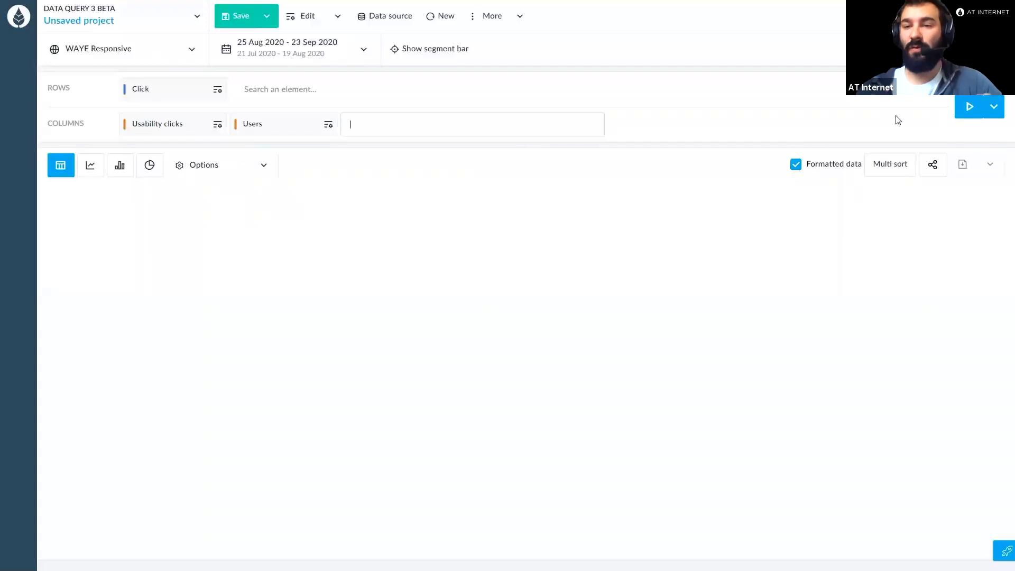
pyautogui.click(965, 110)
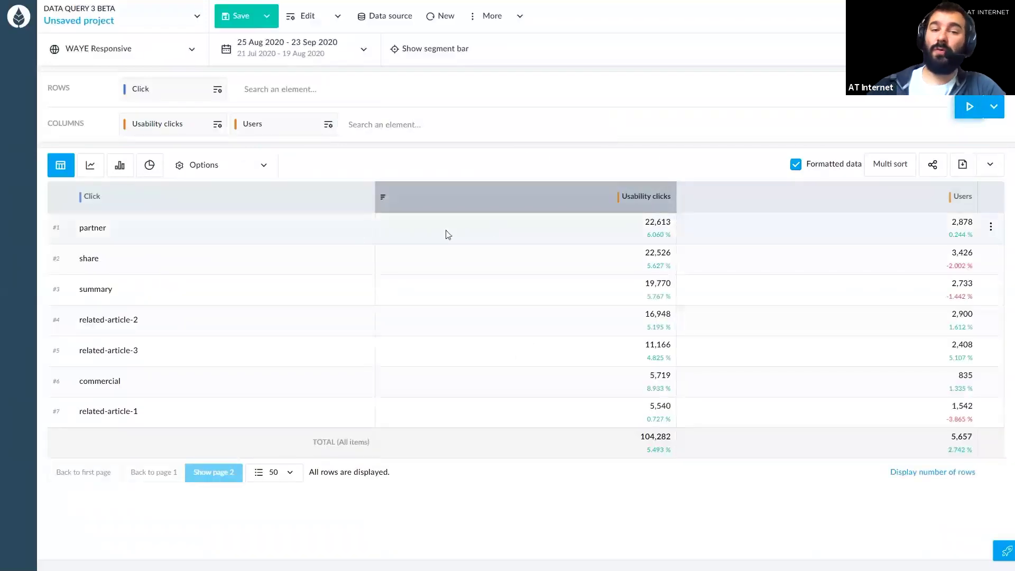
# View the usability clicks as a daily line chart zoomed to 1–7 September 2020, a bar chart and a pie chart
pyautogui.click(91, 166)
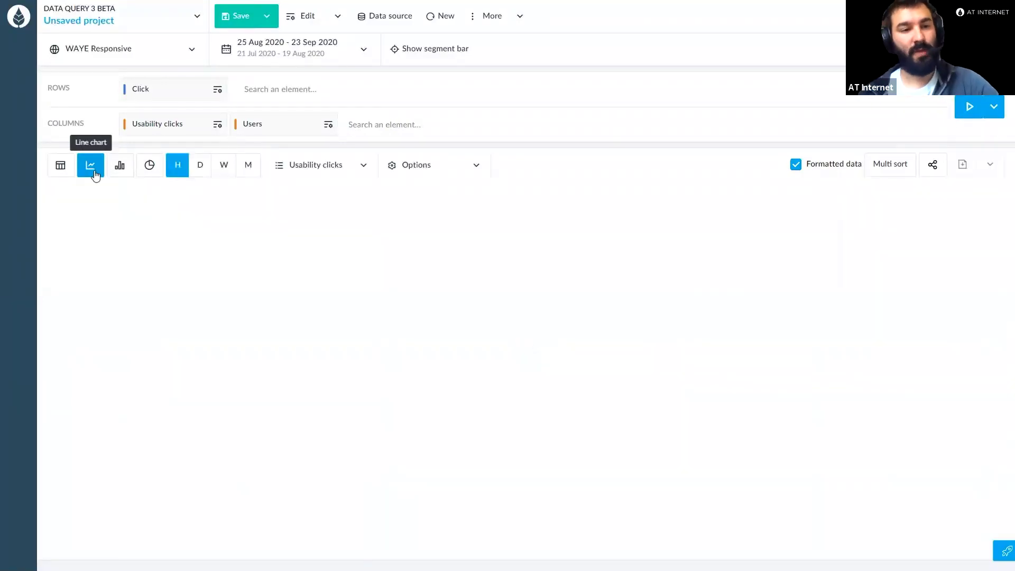
pyautogui.click(201, 166)
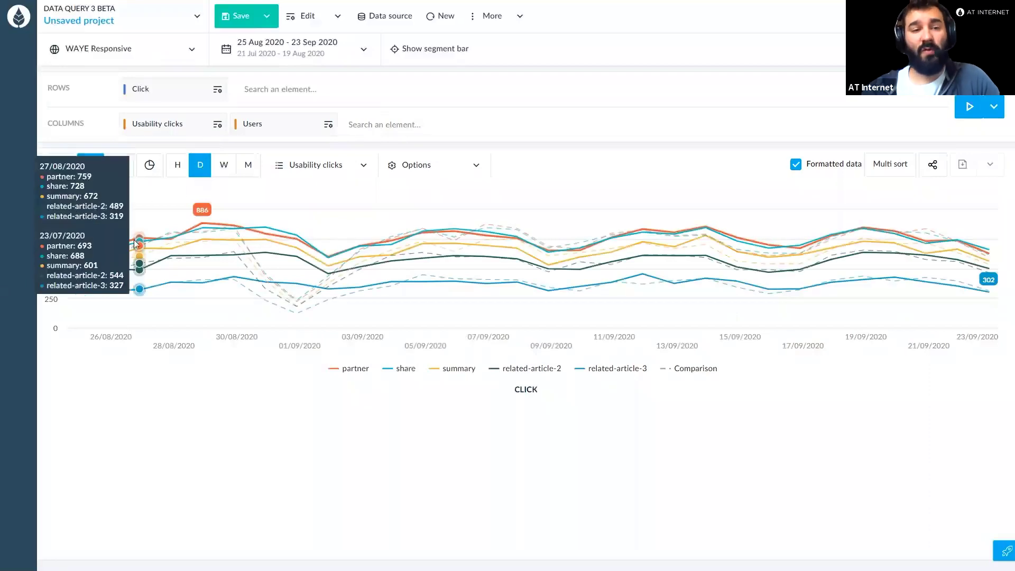
pyautogui.moveTo(297, 252); pyautogui.dragTo(497, 246)
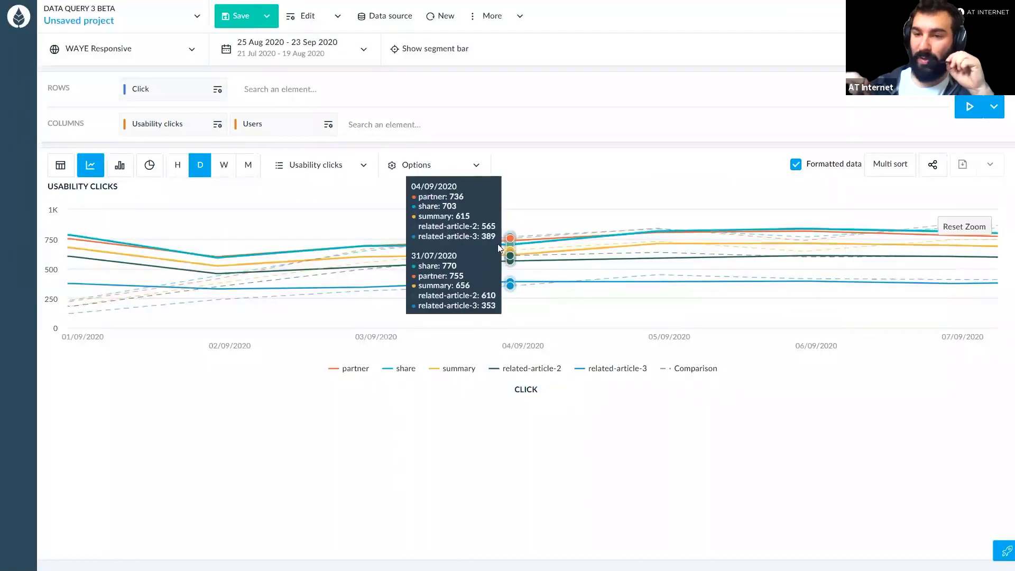
pyautogui.click(120, 166)
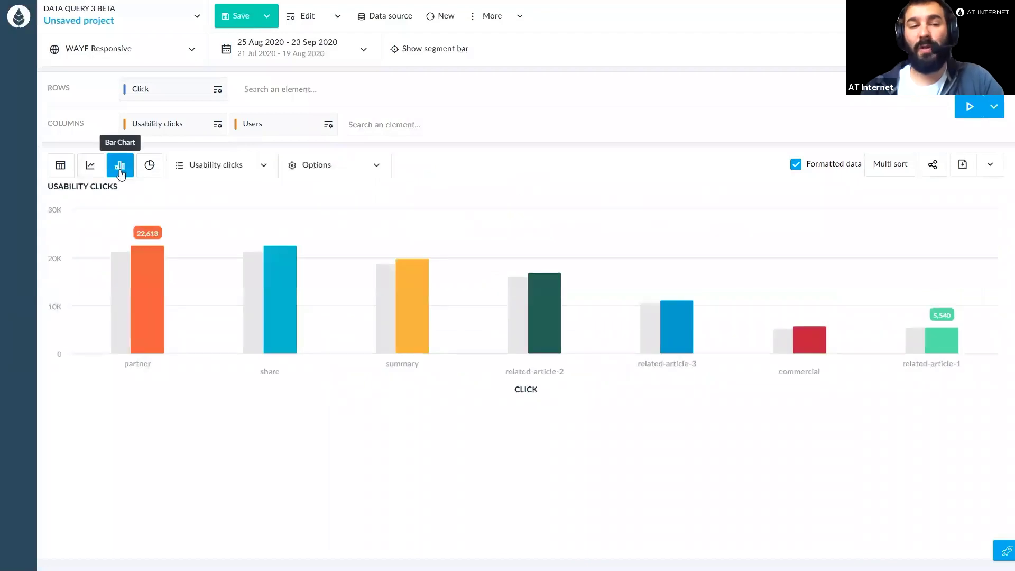
pyautogui.click(151, 172)
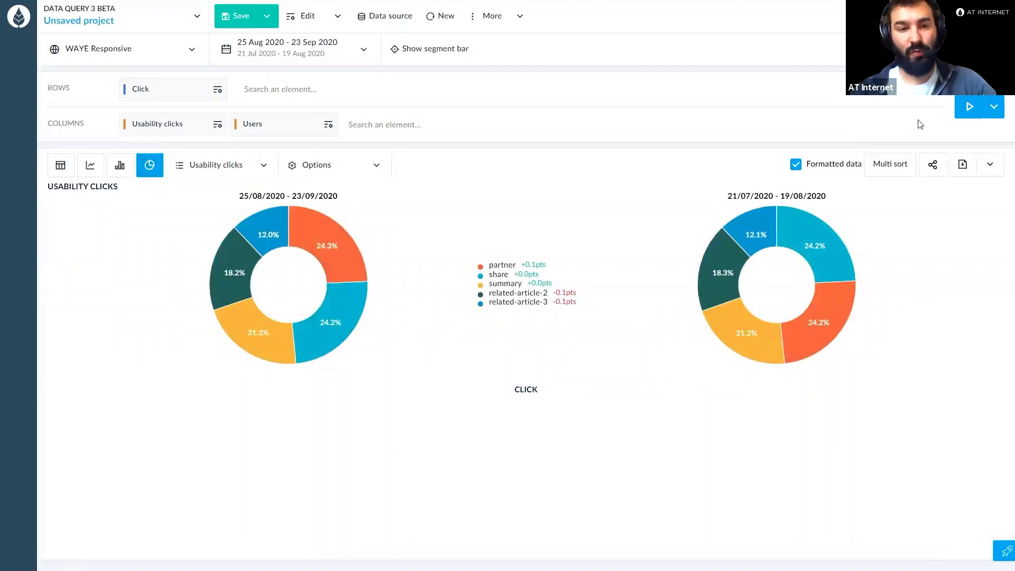
# Activate Eco mode for the usability clicks query
pyautogui.click(996, 110)
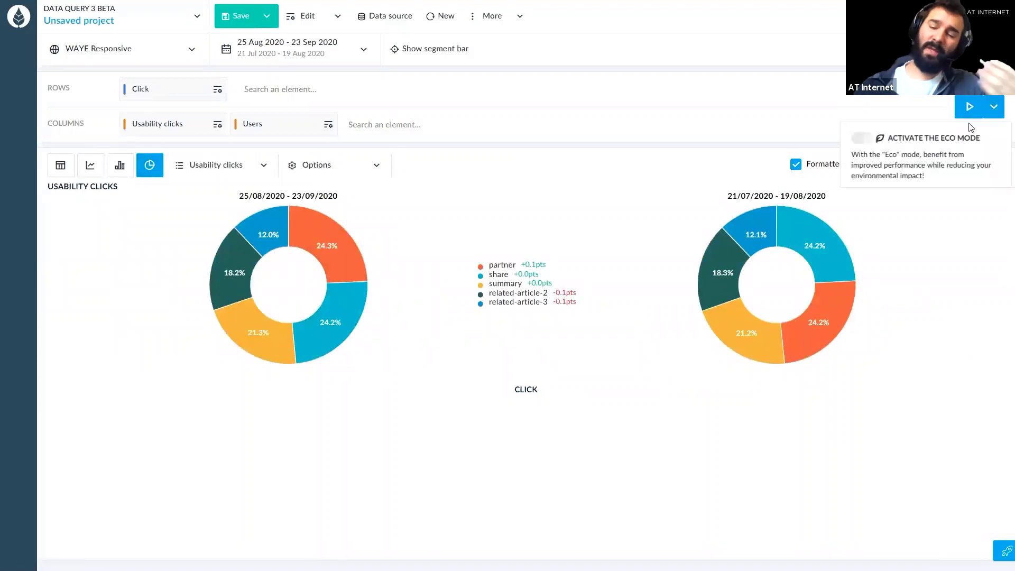
pyautogui.click(862, 139)
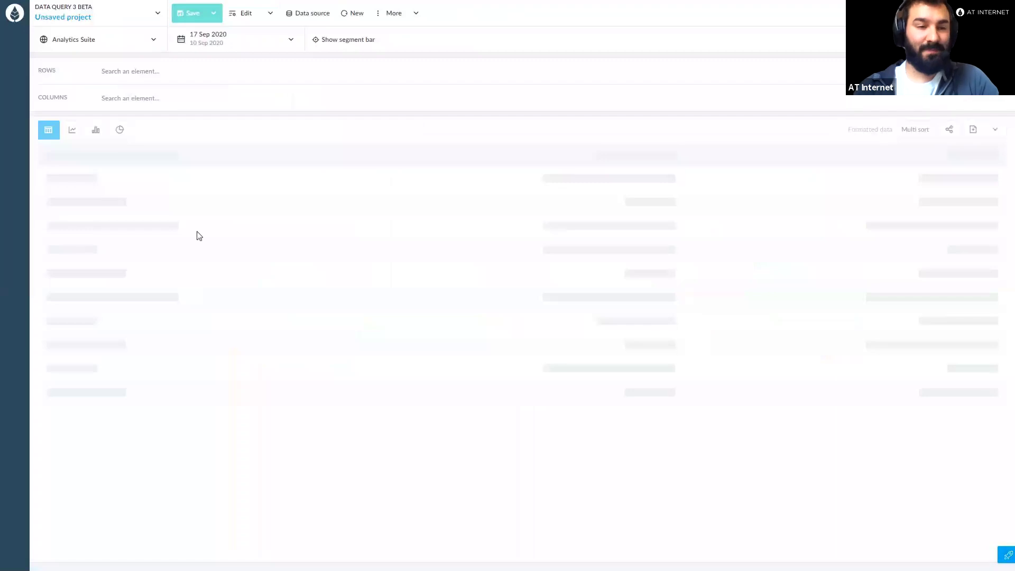
# Set the scope of the new empty project to all sites instead of only Analytics Suite
pyautogui.click(96, 46)
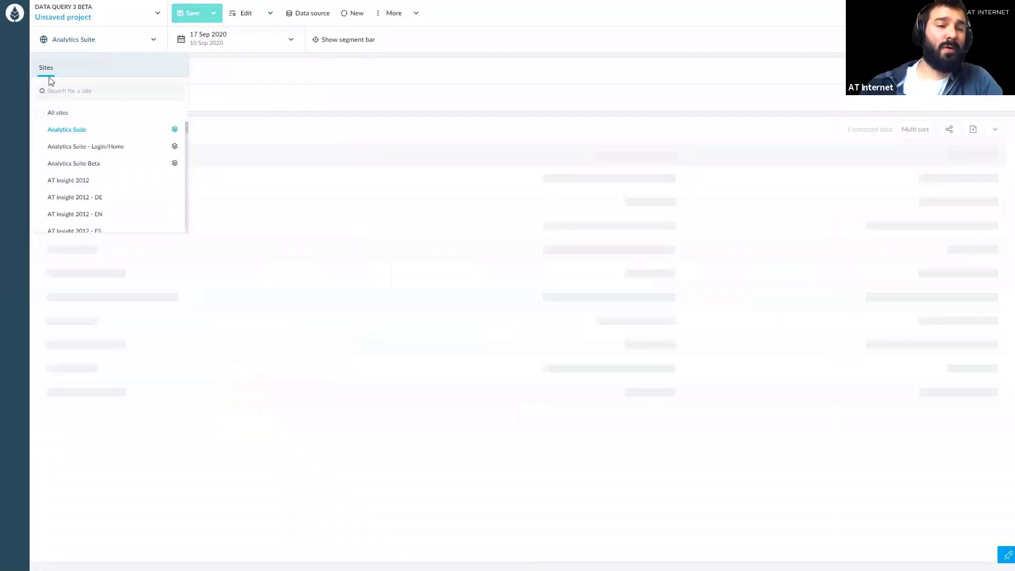
pyautogui.click(38, 114)
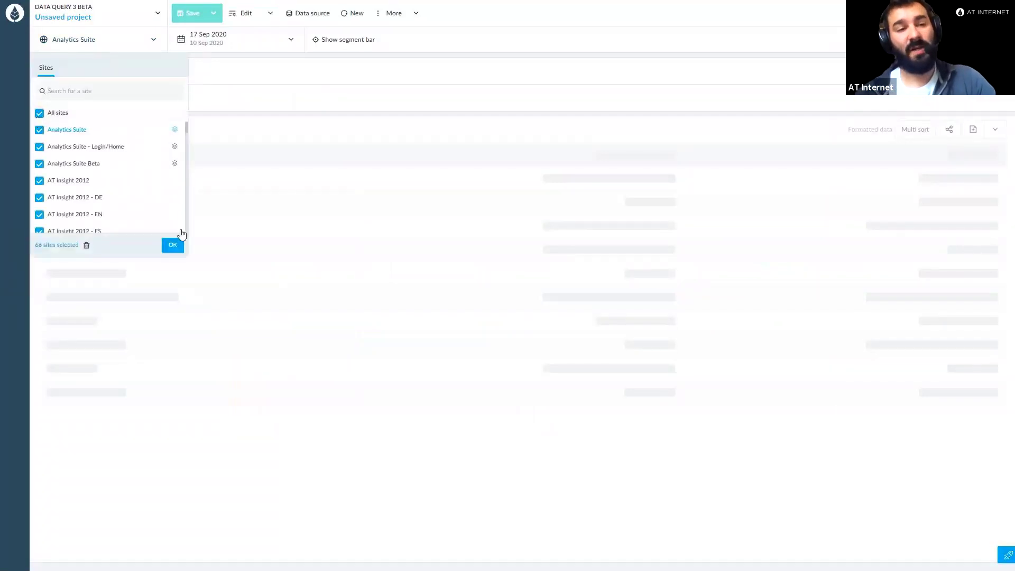
pyautogui.click(173, 246)
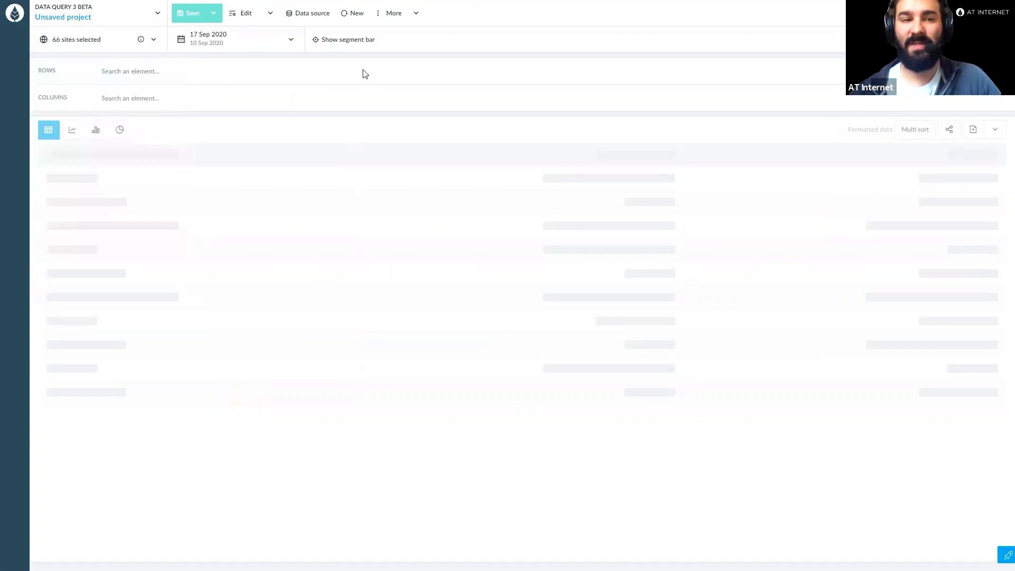
# Apply a live segment that keeps all visits whose Source is equal to Referrer sites
pyautogui.click(351, 44)
pyautogui.click(164, 127)
pyautogui.write('source')
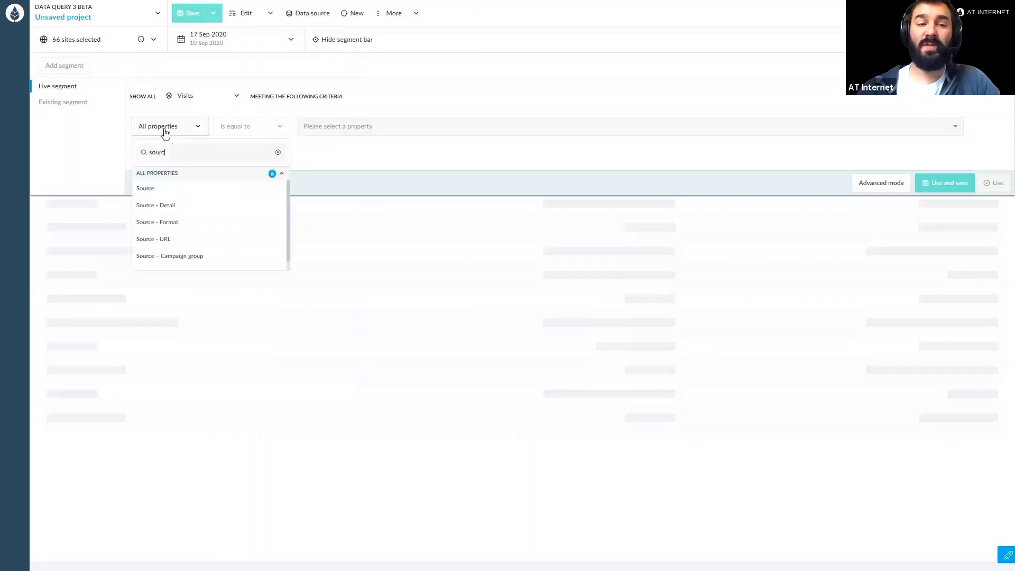
pyautogui.click(151, 189)
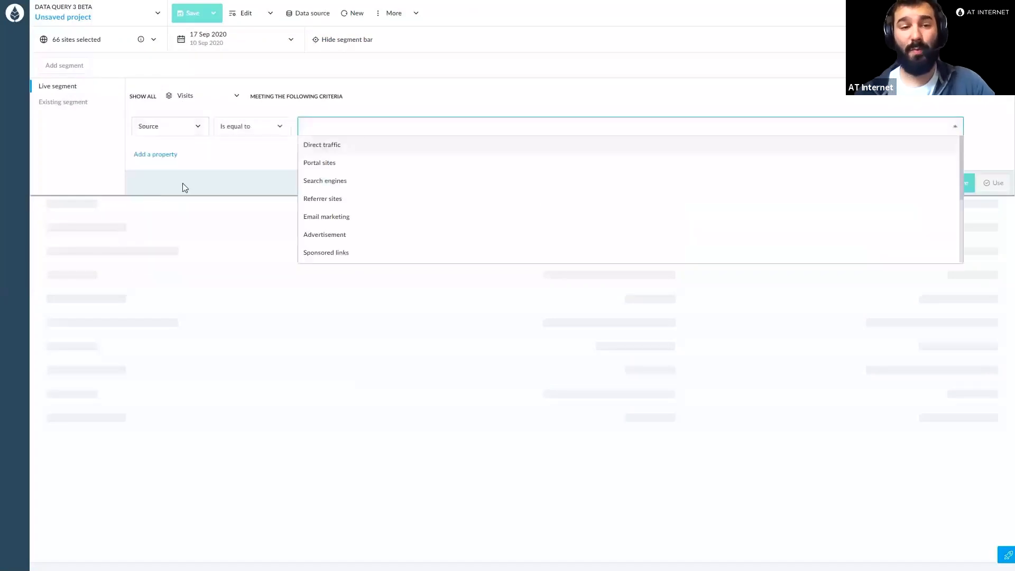
pyautogui.click(323, 199)
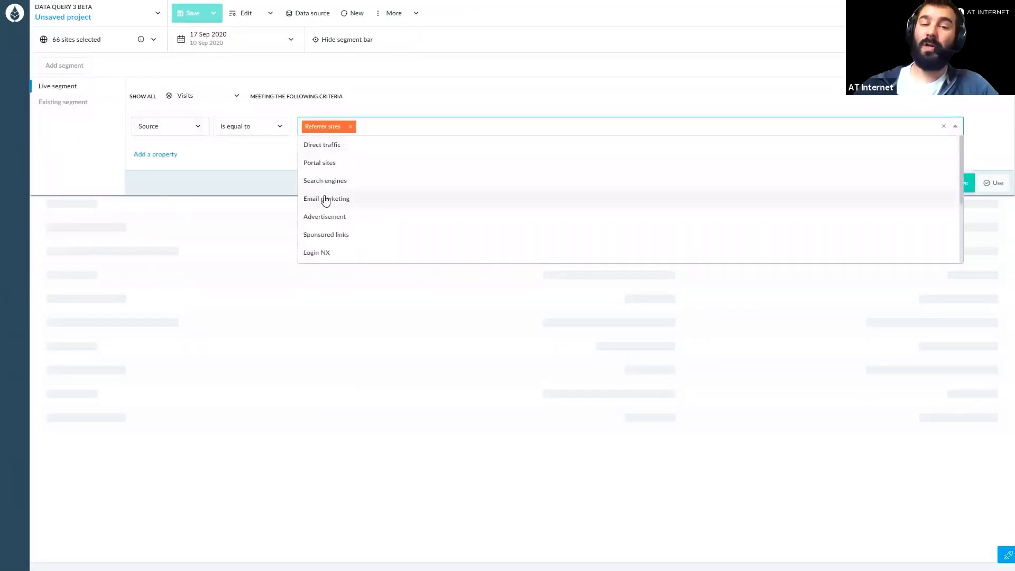
pyautogui.click(997, 184)
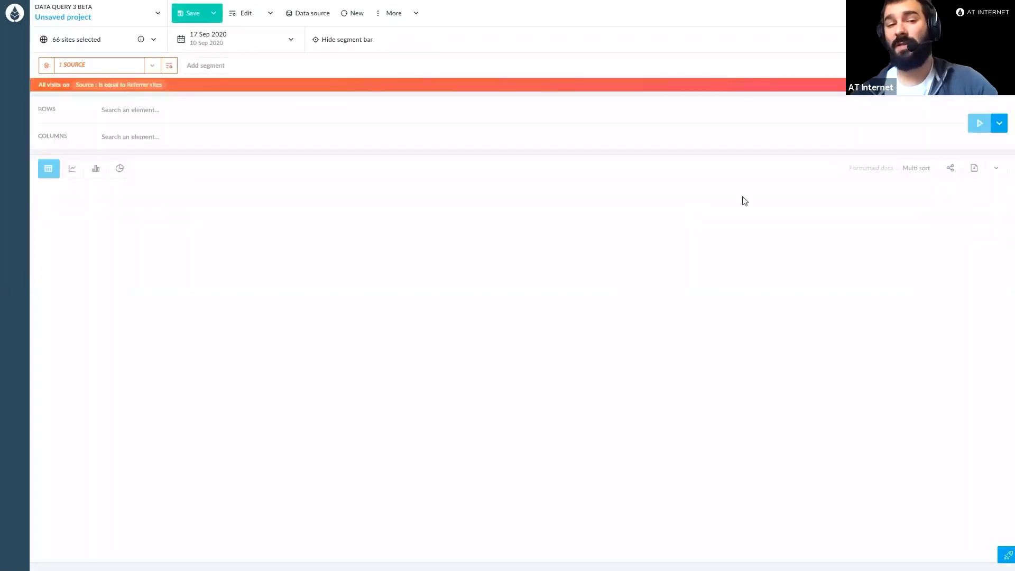
# Add the Site property to the rows and the Visits metric to the columns
pyautogui.click(120, 112)
pyautogui.write('site')
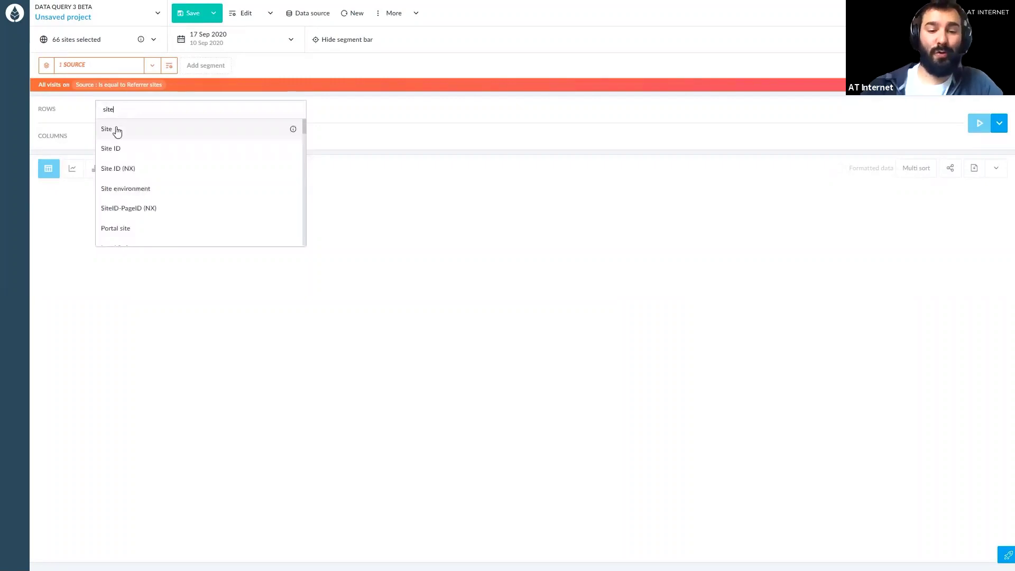
pyautogui.click(117, 132)
pyautogui.click(124, 138)
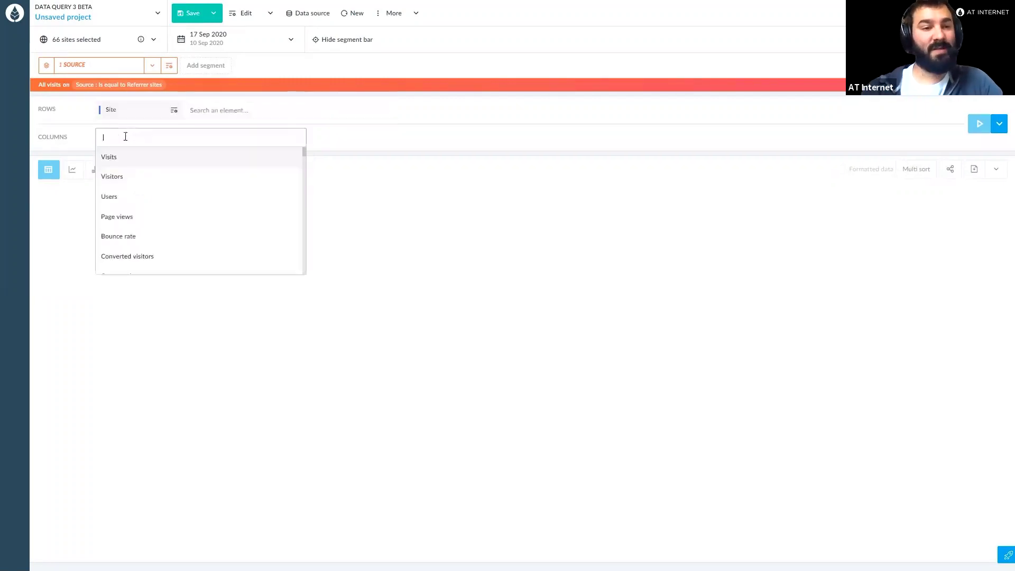
pyautogui.click(114, 157)
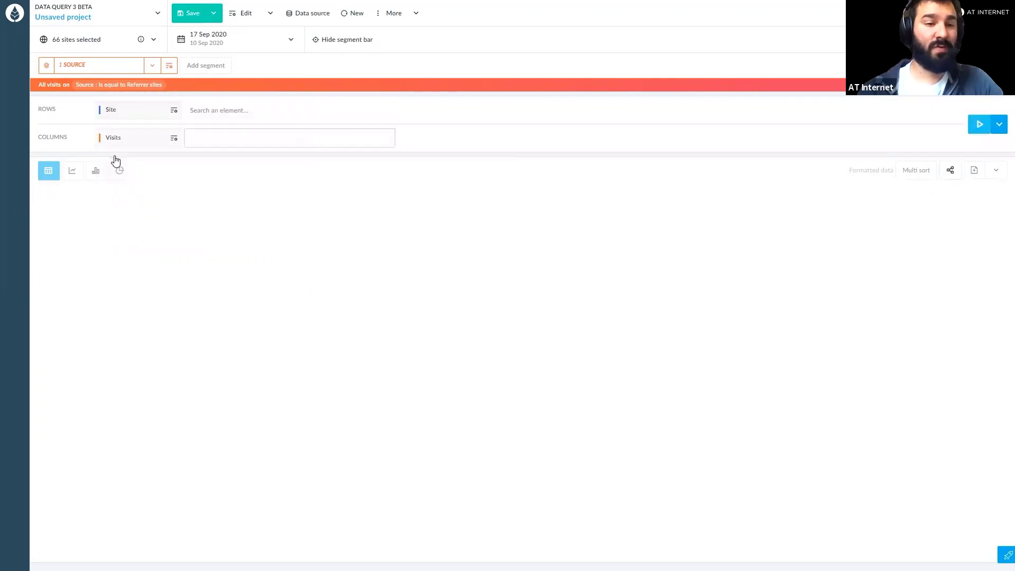
# Activate Eco mode and run the query of visits by site
pyautogui.click(1000, 125)
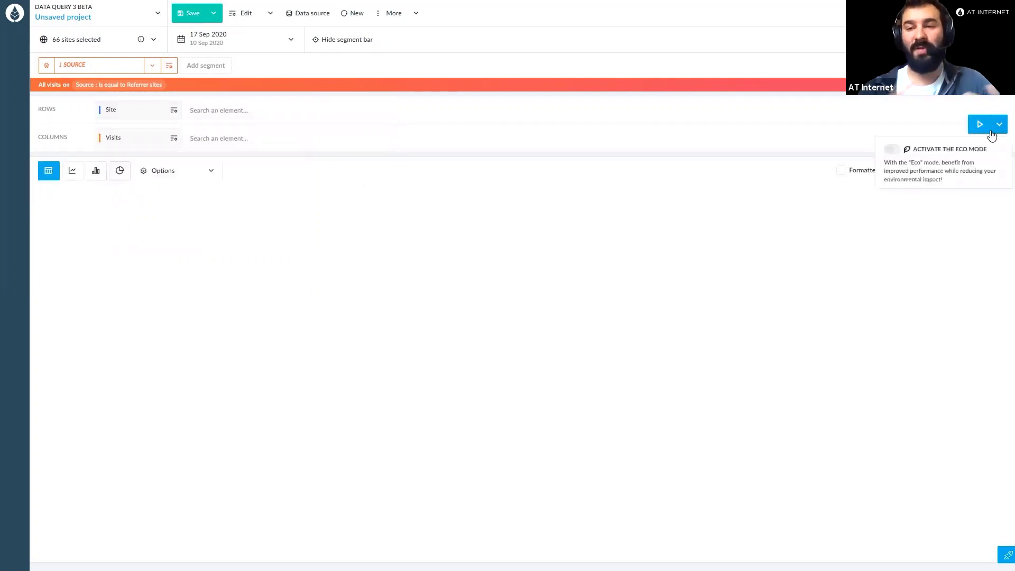
pyautogui.click(894, 149)
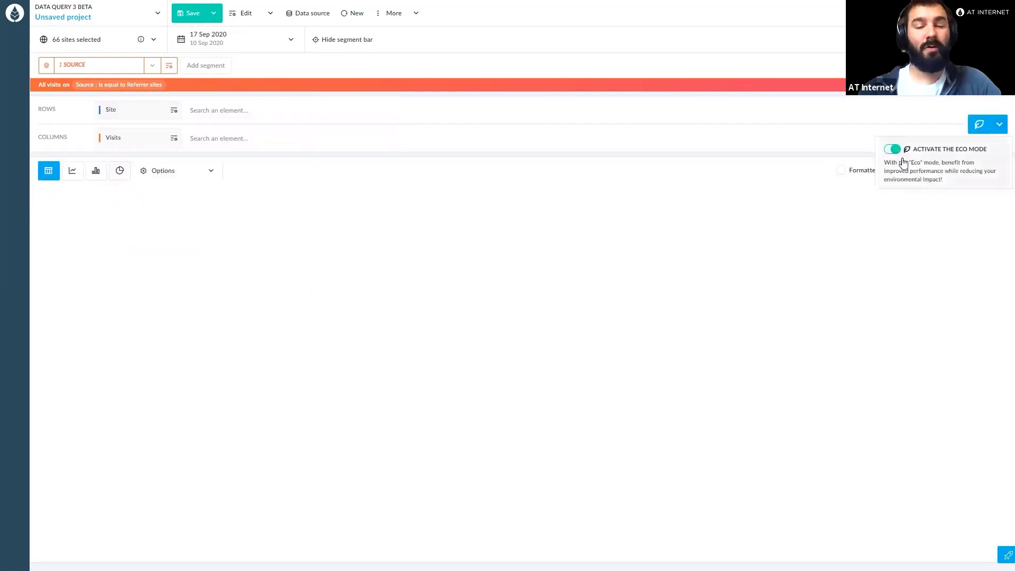
pyautogui.click(978, 127)
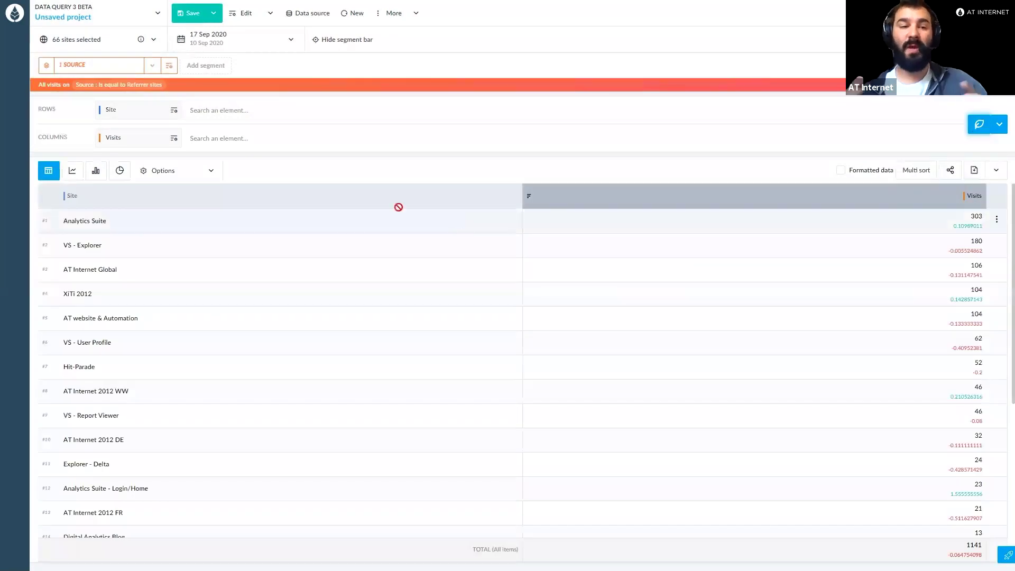
# Save the project as "Top sites for referrer" with the description "Top sites for the source referrer sites", and open its sharing options
pyautogui.click(191, 13)
pyautogui.write('Top ')
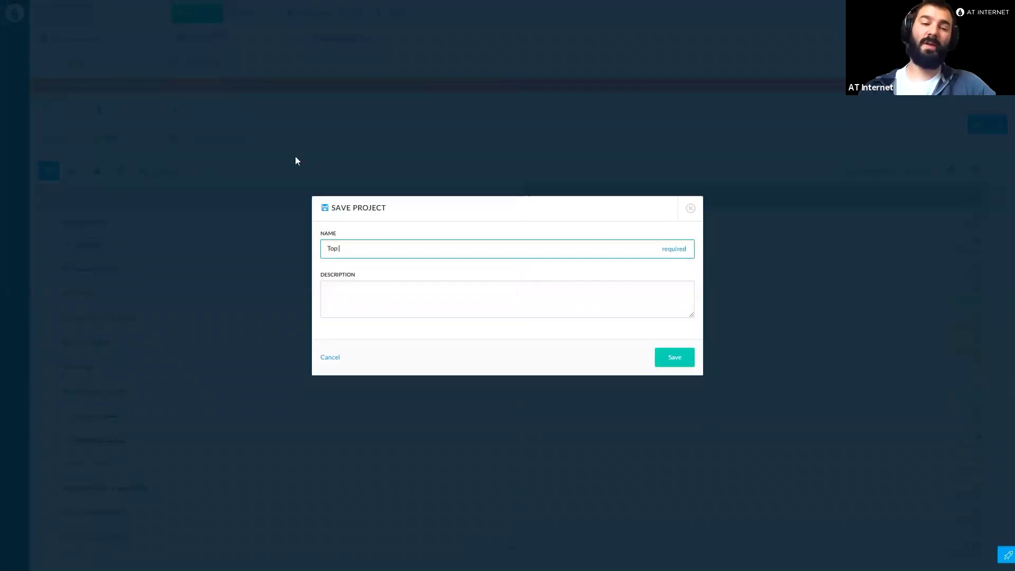
pyautogui.write('sites for referrer')
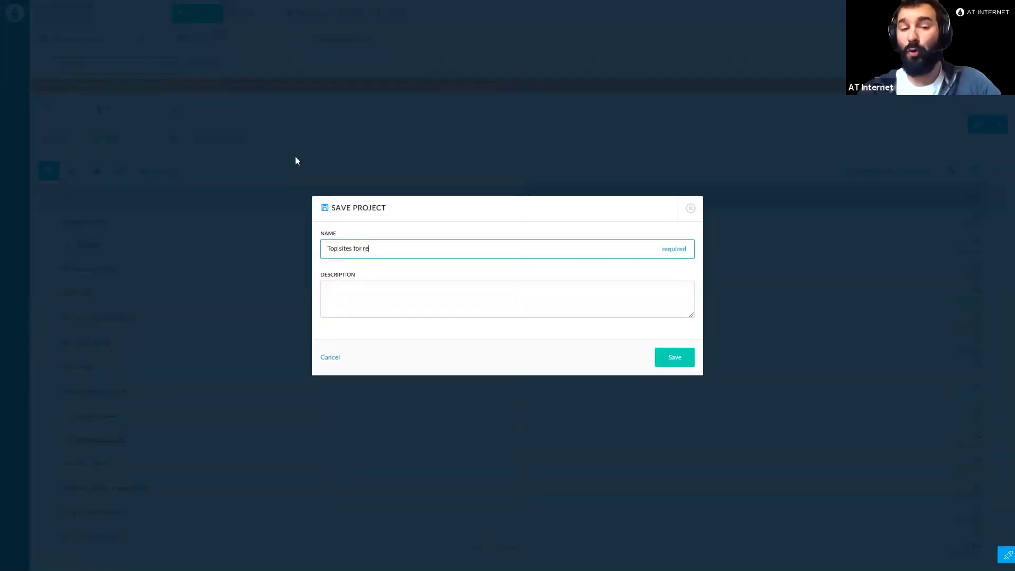
pyautogui.click(370, 290)
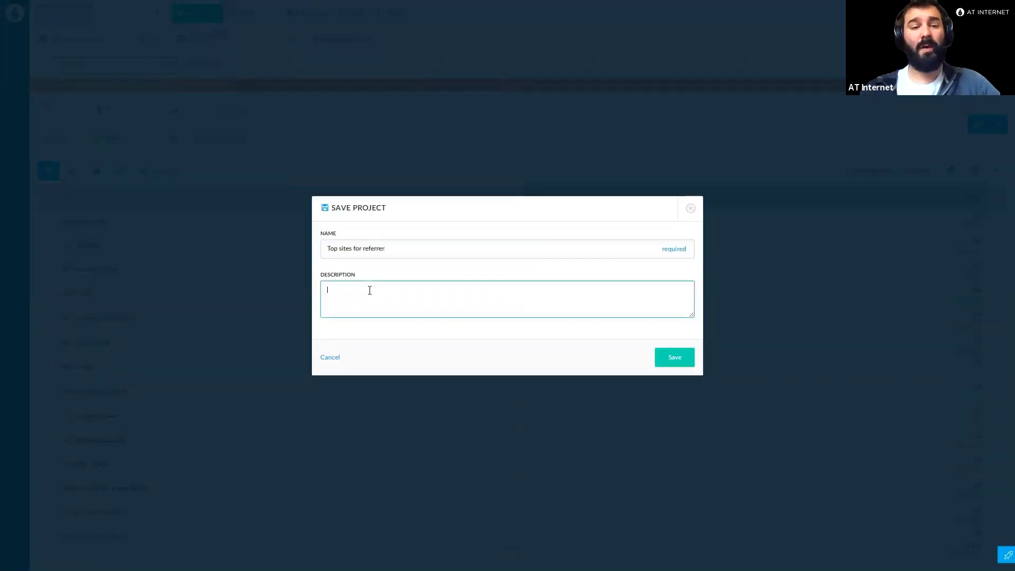
pyautogui.write('Top sites for the source referrer sites')
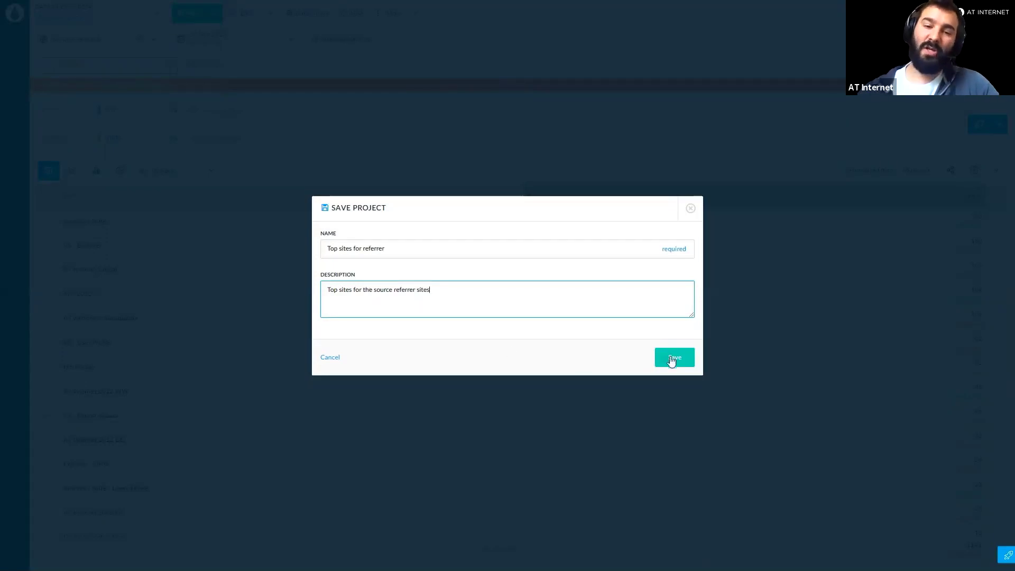
pyautogui.click(672, 359)
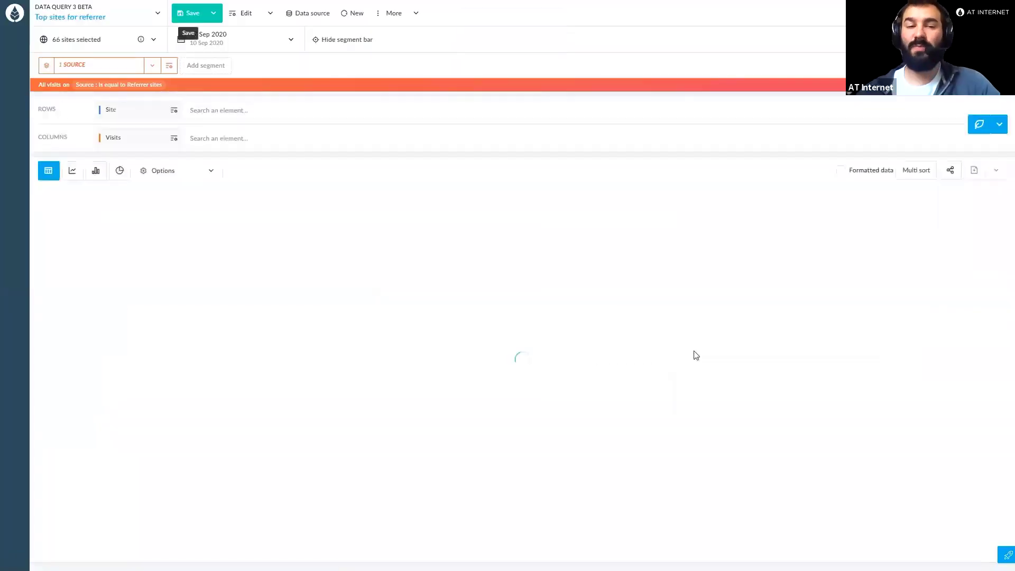
pyautogui.click(950, 172)
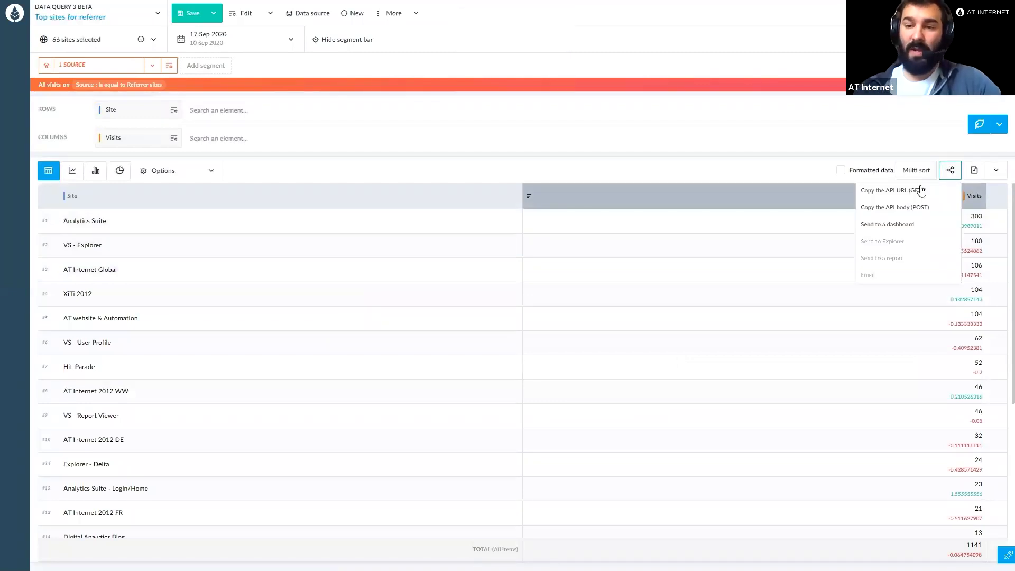
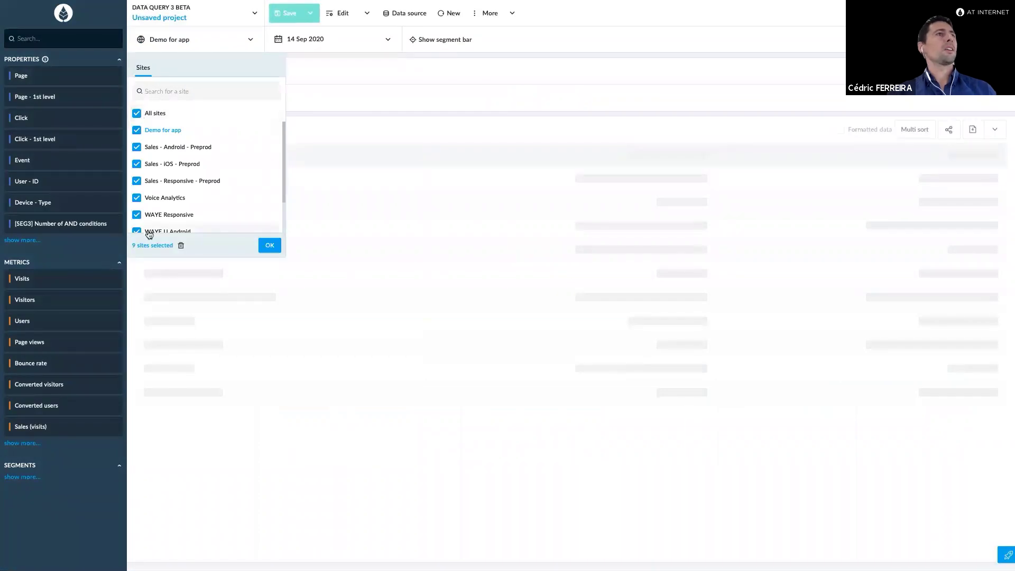
# Apply the selection of all nine sites and set the analysis period to Last 30 days
pyautogui.click(269, 246)
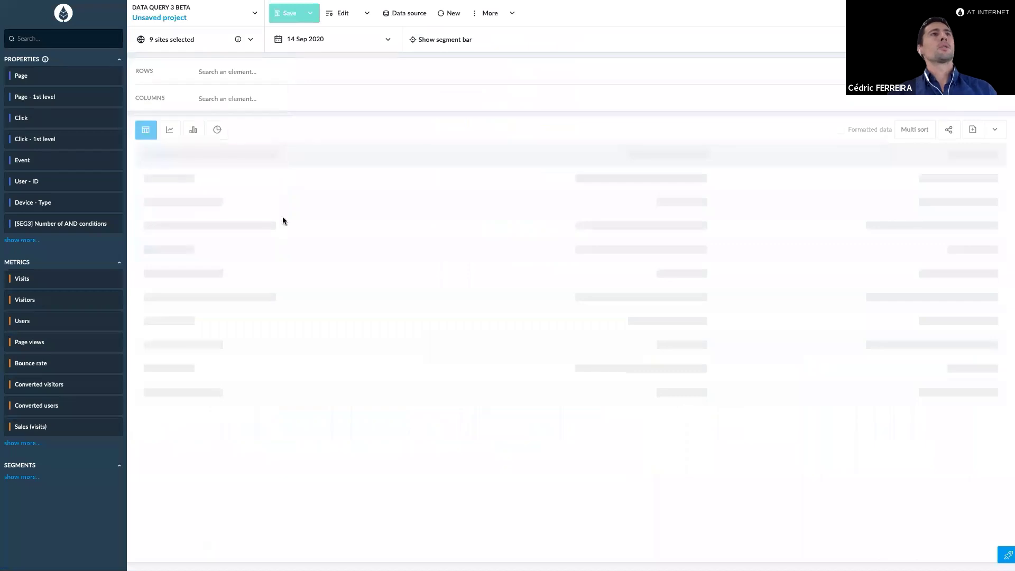
pyautogui.click(353, 38)
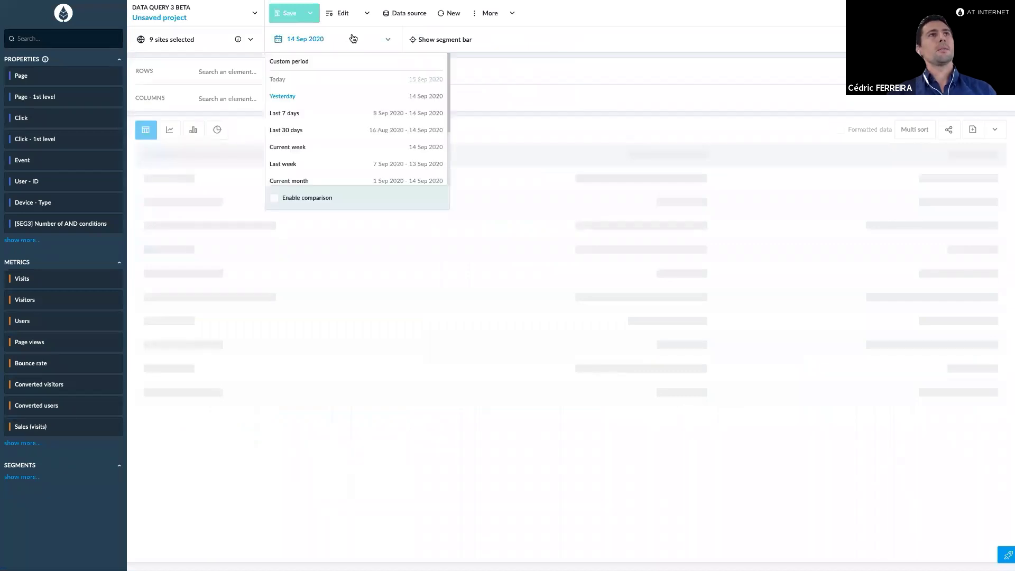
pyautogui.click(314, 136)
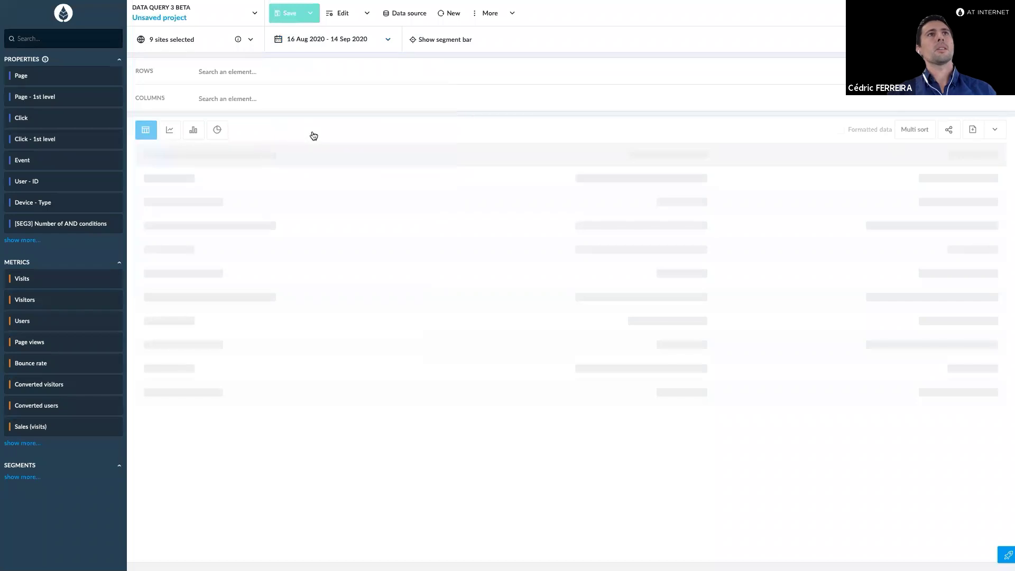
# Add the Site and Source properties to the rows of the project
pyautogui.click(224, 73)
pyautogui.write('site')
pyautogui.click(222, 91)
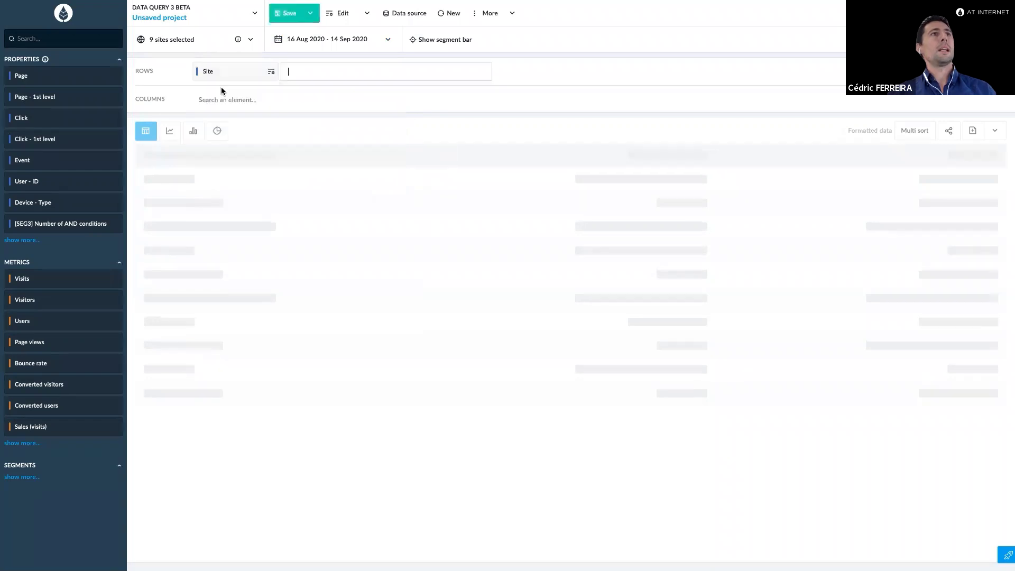
pyautogui.click(304, 72)
pyautogui.write('sour')
pyautogui.click(295, 91)
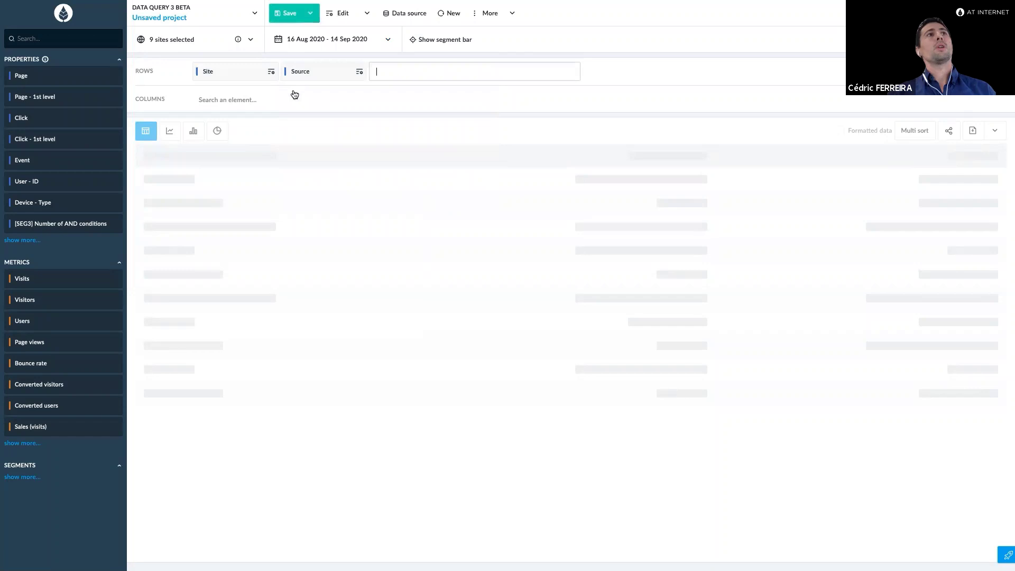
# Add the Visits metric to the columns and run the query
pyautogui.click(267, 97)
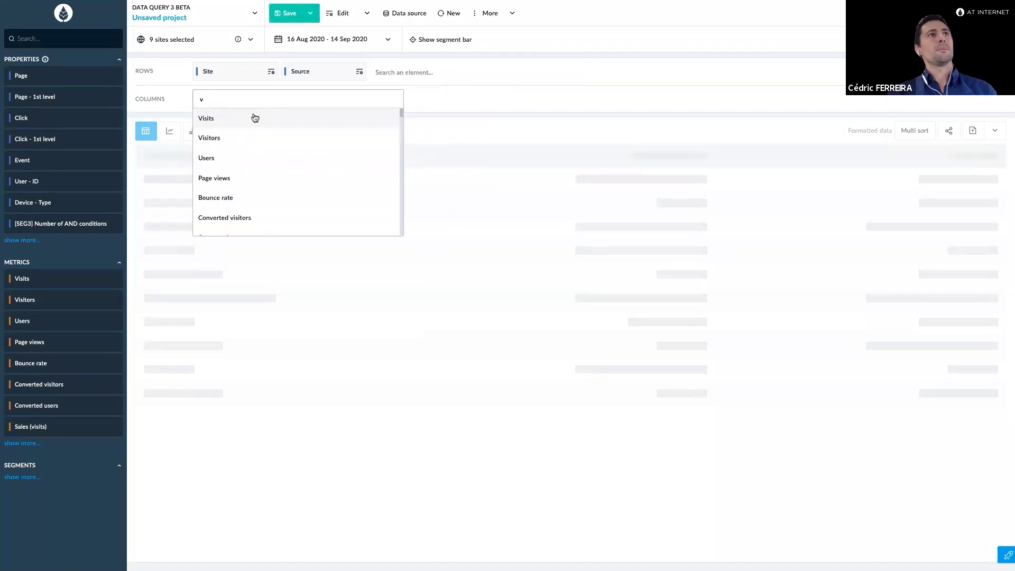
pyautogui.click(252, 118)
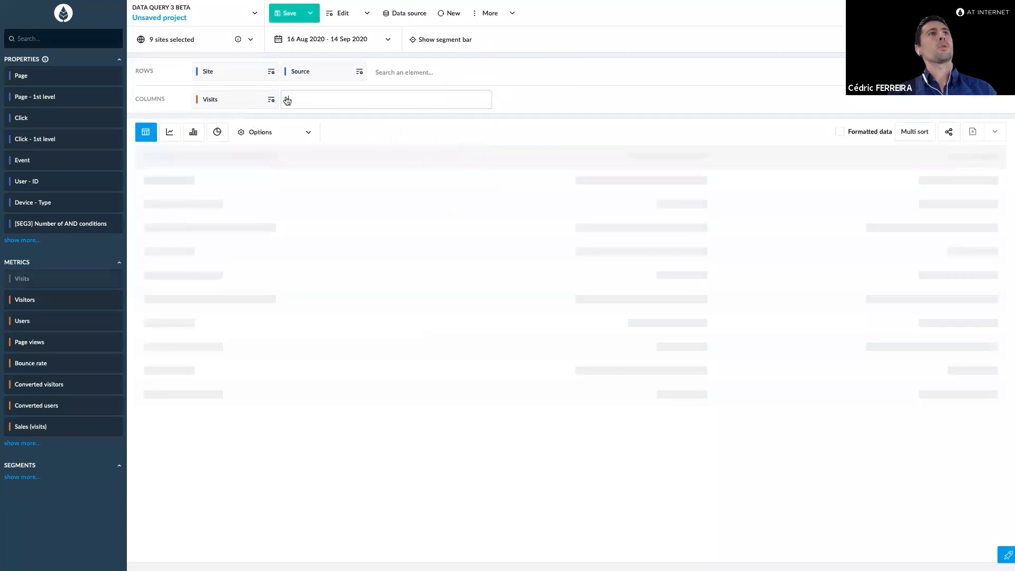
pyautogui.click(892, 112)
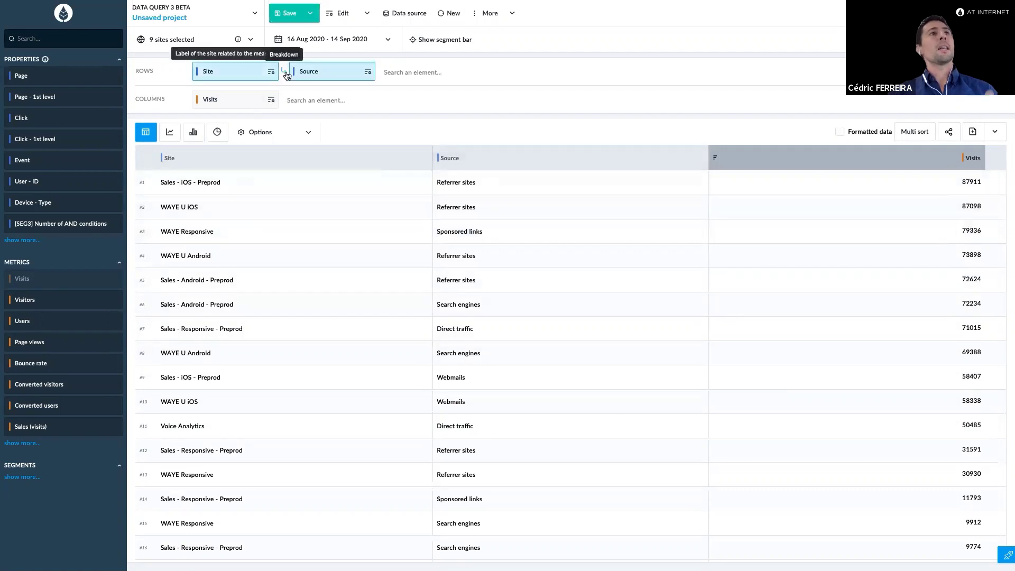
# Break down the Site rows by Source and look through the grouped table
pyautogui.click(286, 75)
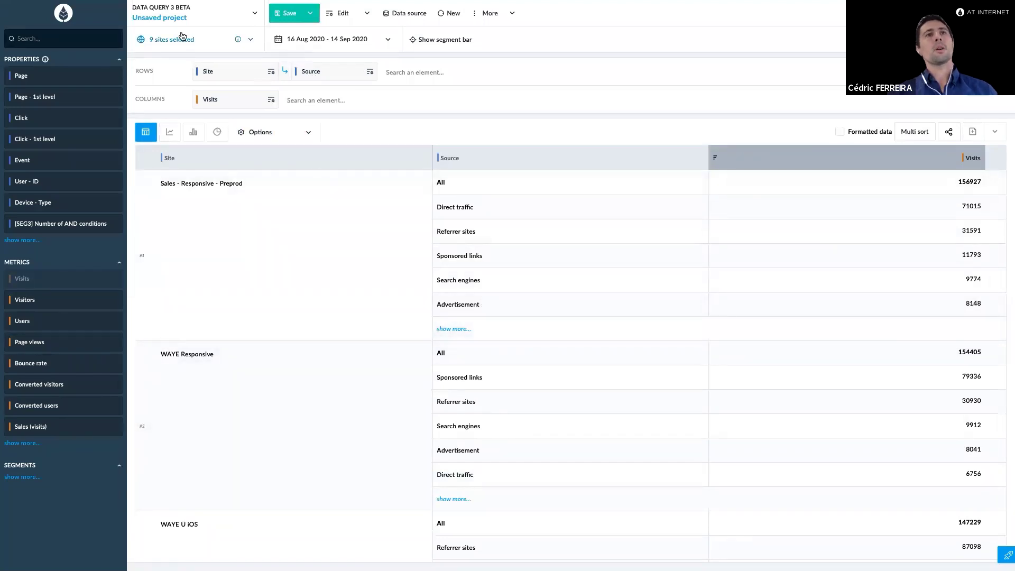
pyautogui.scroll(-4, 573, 339)
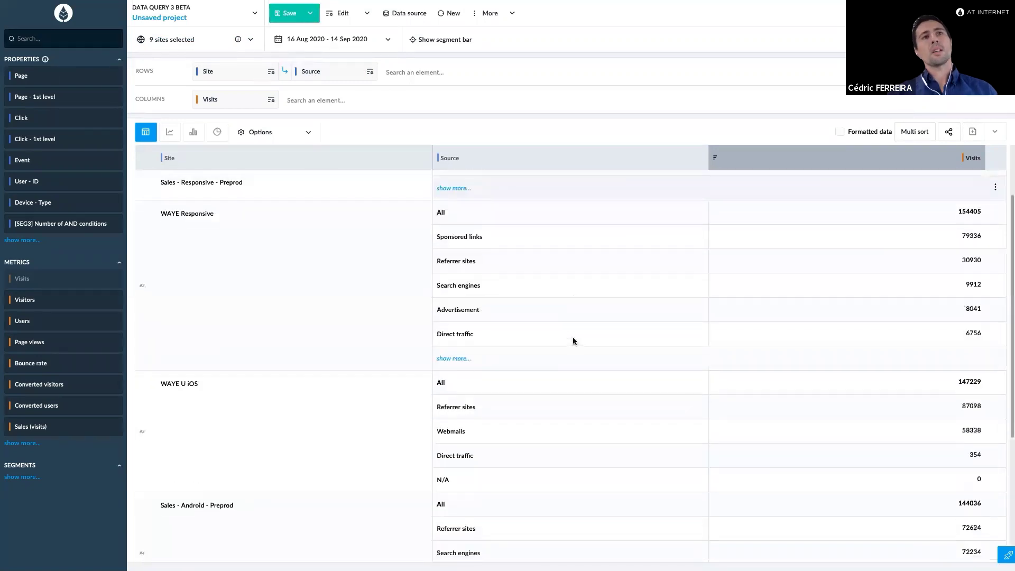
pyautogui.scroll(3, 573, 341)
pyautogui.scroll(2, 572, 348)
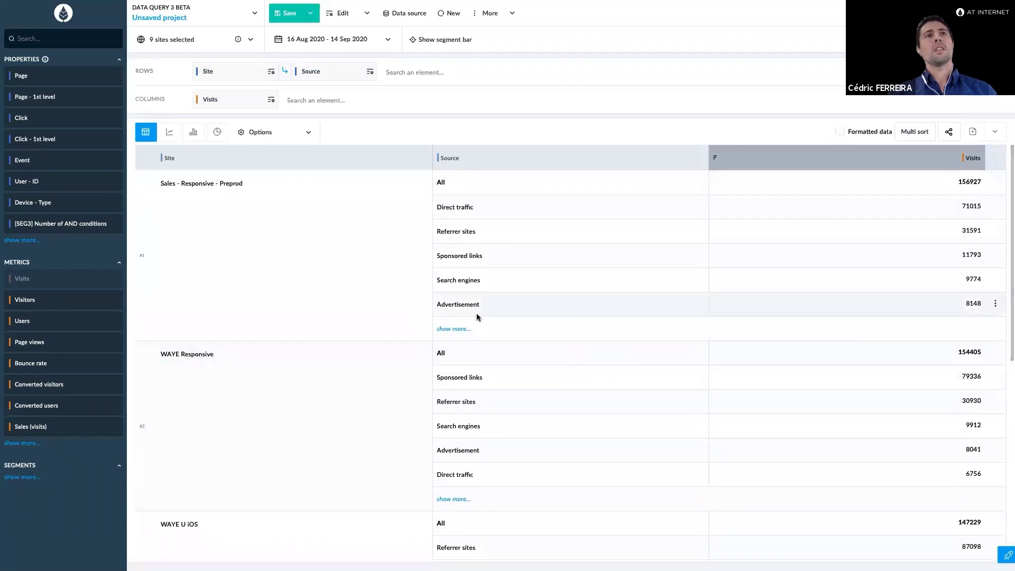
# Show more sources for the Sales - Responsive - Preprod and WAYE Responsive sites and review their visits
pyautogui.click(462, 330)
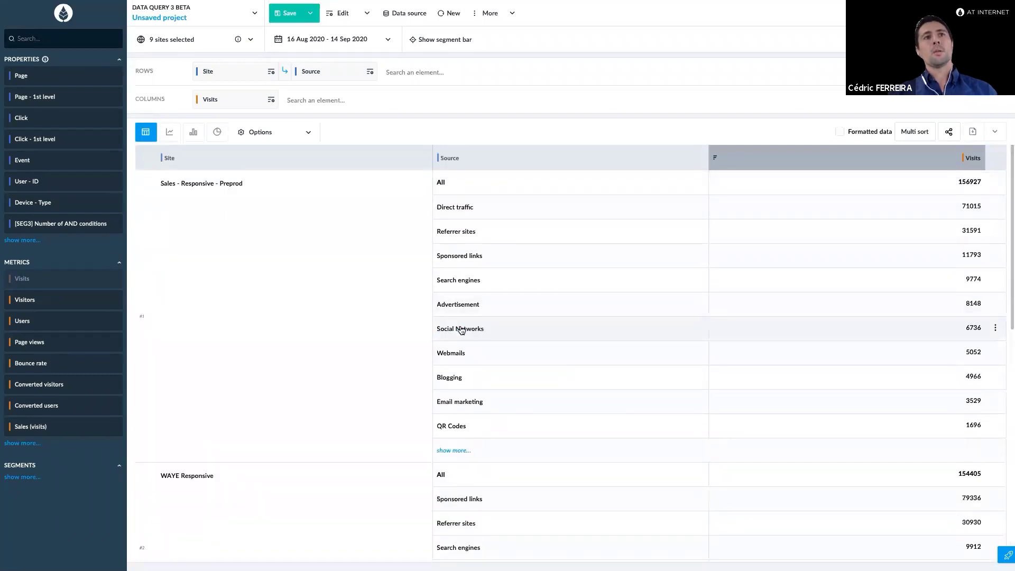
pyautogui.scroll(-2, 455, 430)
pyautogui.scroll(-2, 455, 430)
pyautogui.click(456, 449)
pyautogui.scroll(-3, 457, 456)
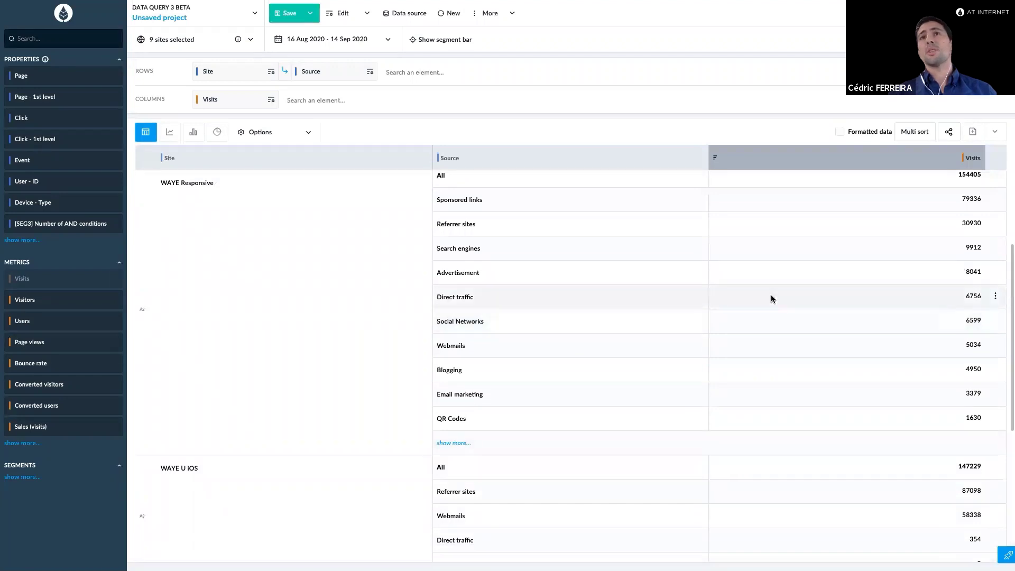
pyautogui.scroll(7, 771, 298)
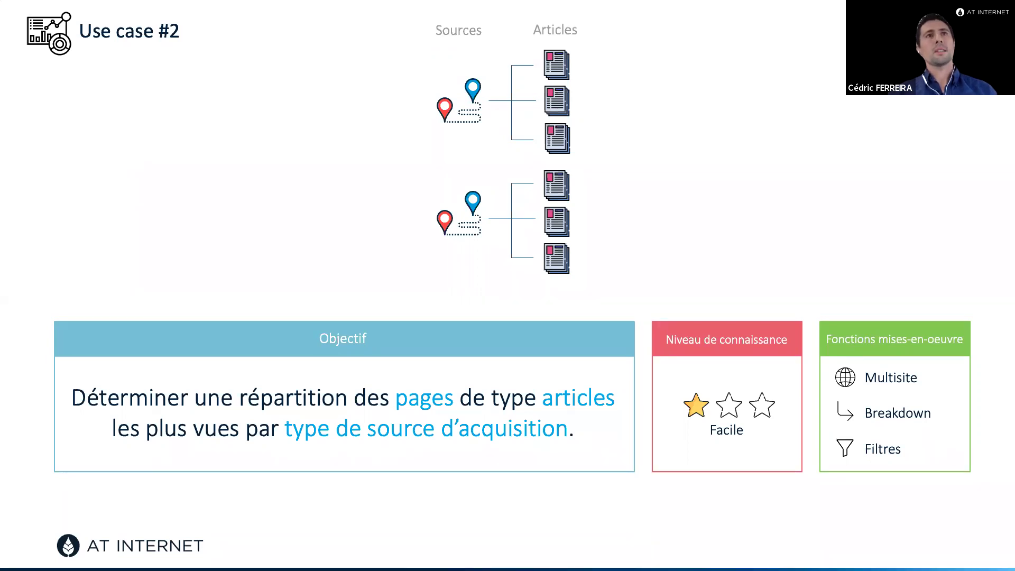
# Switch to Data Query and add the Page - 1st level, Source and Page properties to the empty project's rows
pyautogui.hotkey('alt', 'Tab')
pyautogui.click(216, 71)
pyautogui.write('page')
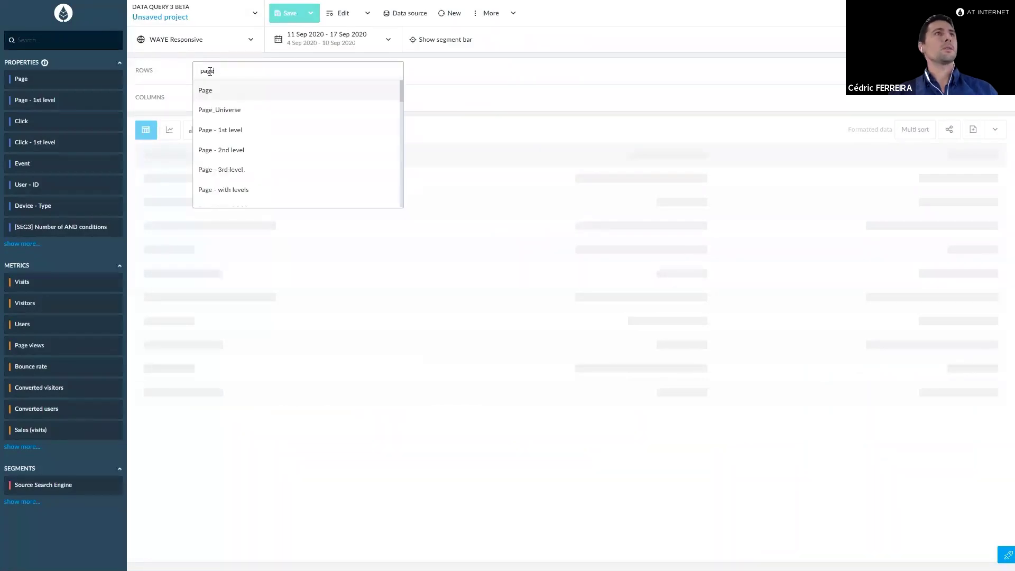
pyautogui.click(214, 131)
pyautogui.write('sour')
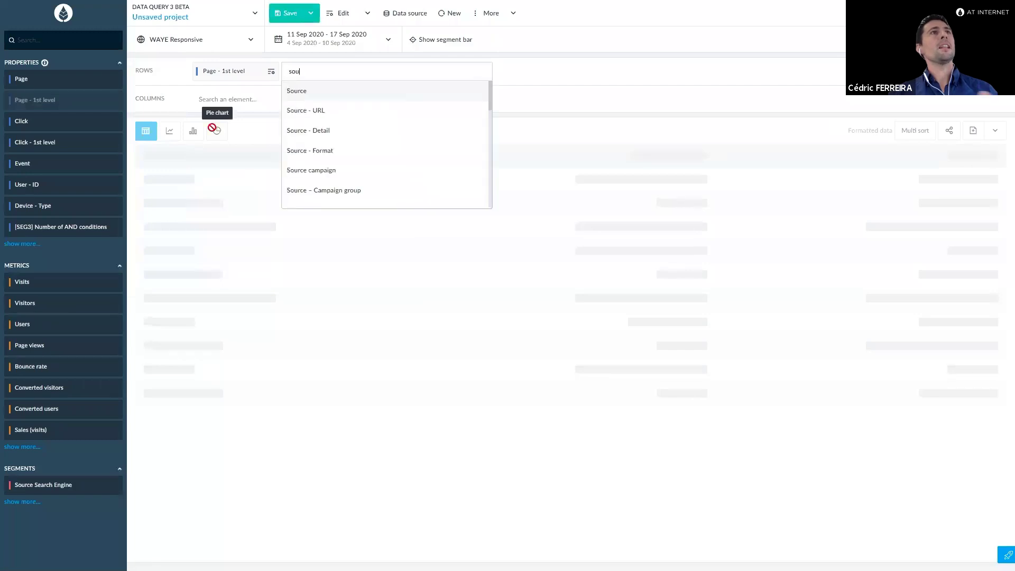
pyautogui.click(298, 91)
pyautogui.write('page')
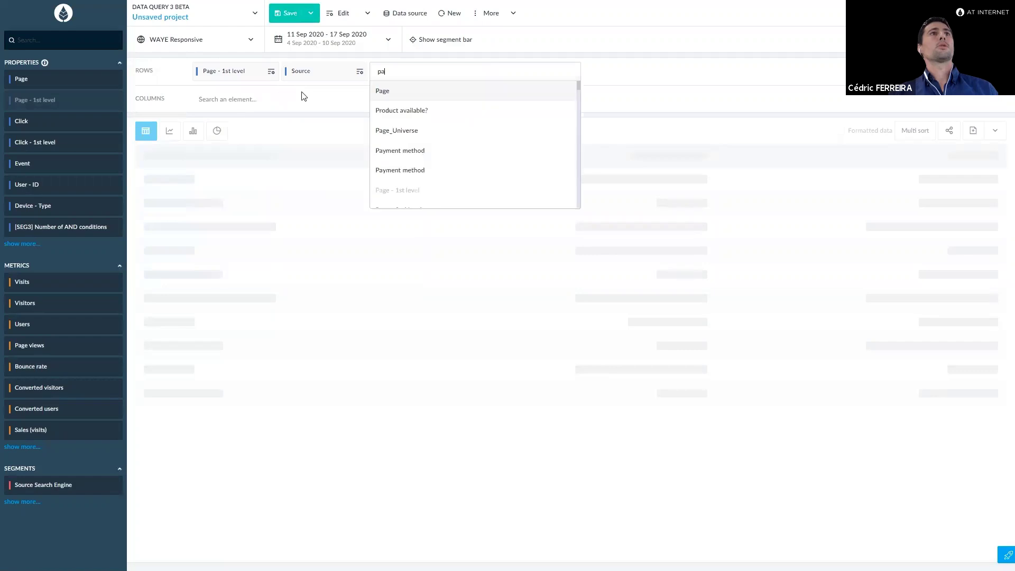
pyautogui.click(398, 95)
# Add the Users and Conversions metrics to the columns and break down Source by Page
pyautogui.click(242, 104)
pyautogui.write('use')
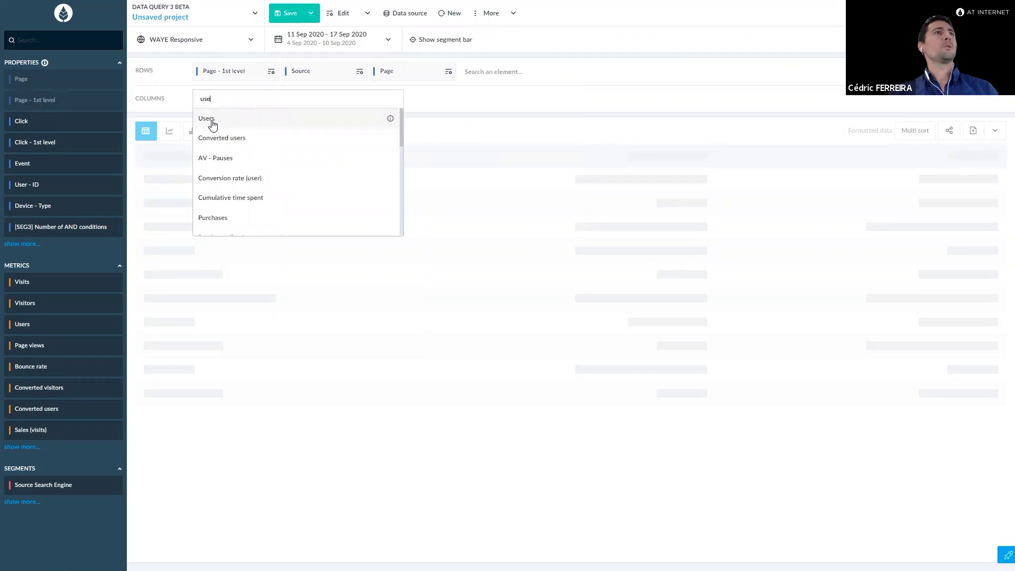
pyautogui.click(213, 125)
pyautogui.write('con')
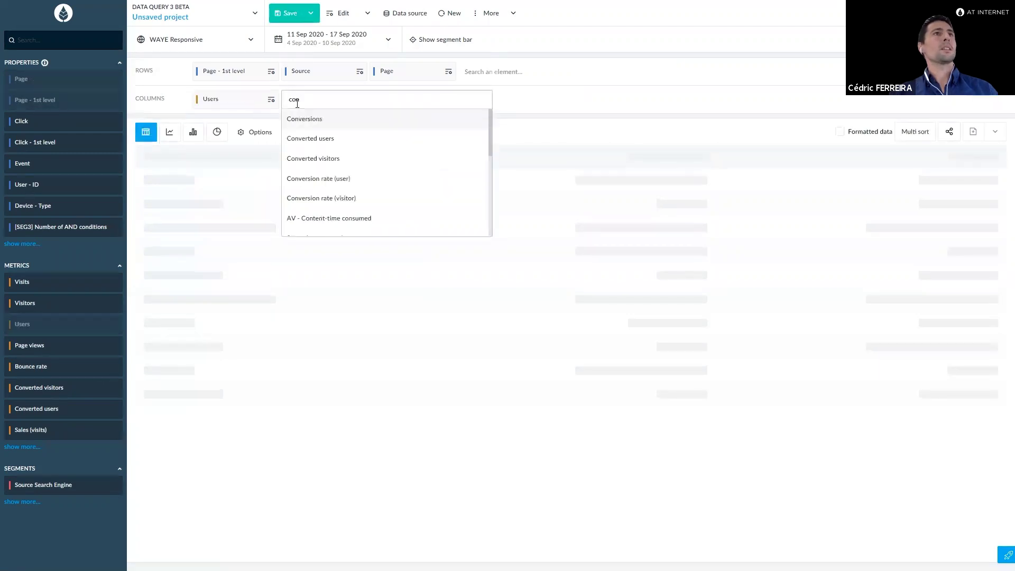
pyautogui.click(318, 123)
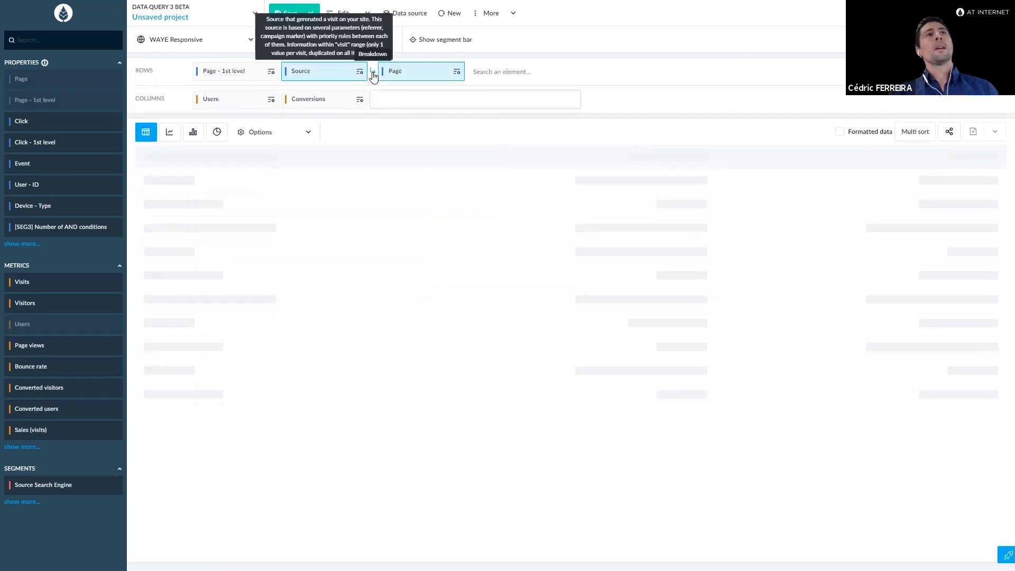
pyautogui.click(374, 71)
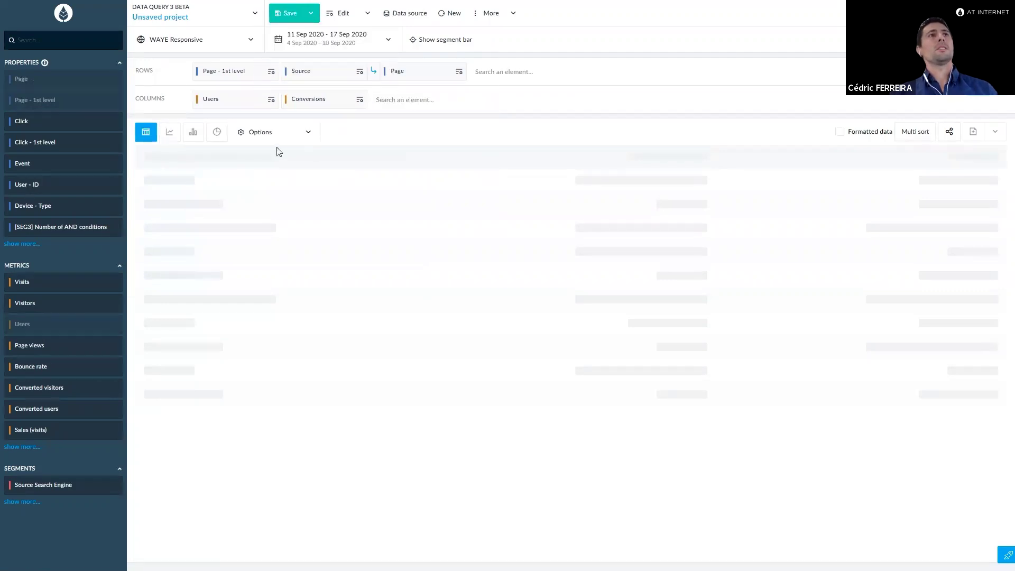
# Filter the Page - 1st level property to values equal to "article"
pyautogui.click(228, 73)
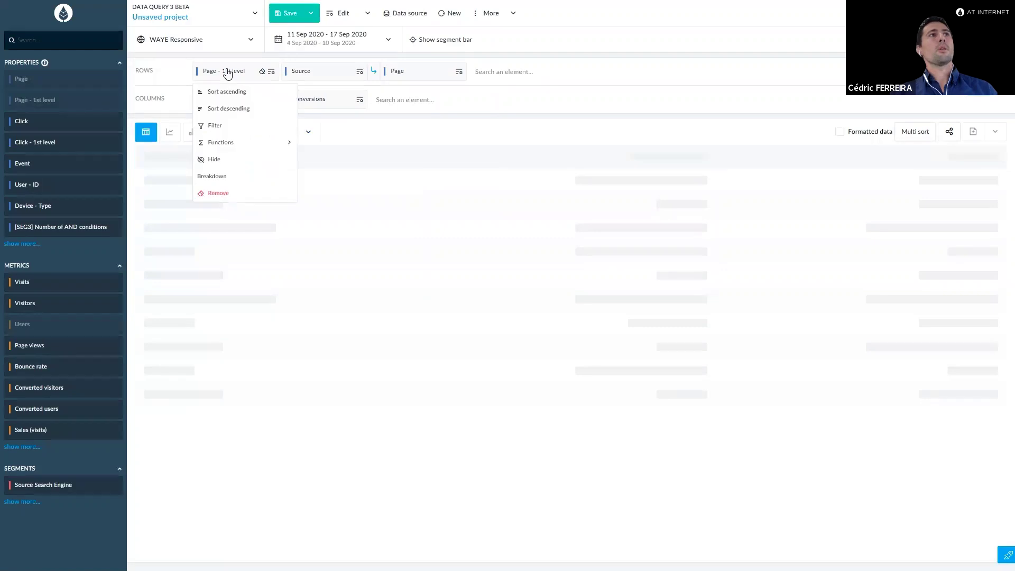
pyautogui.click(214, 126)
pyautogui.click(253, 112)
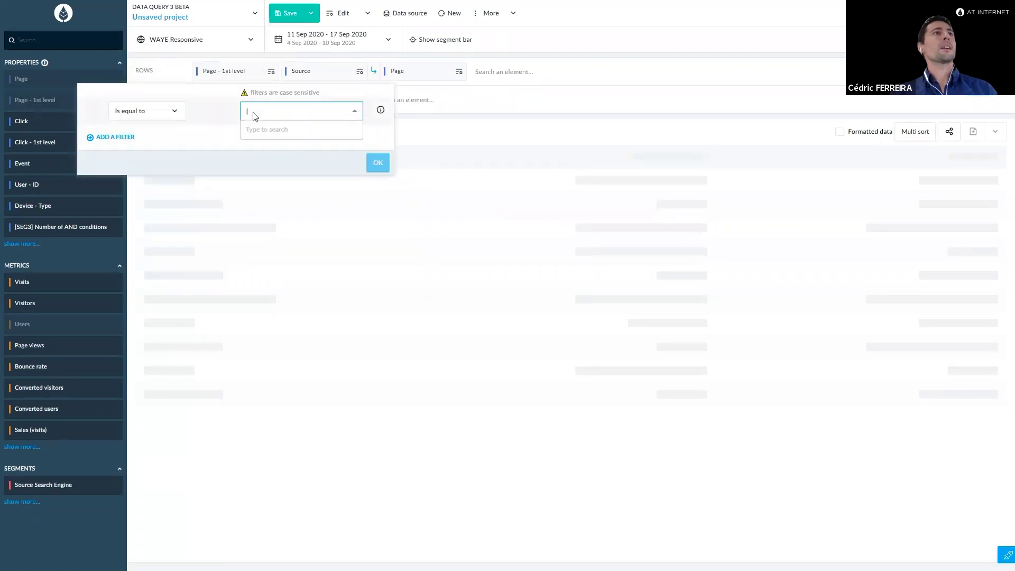
pyautogui.write('ar')
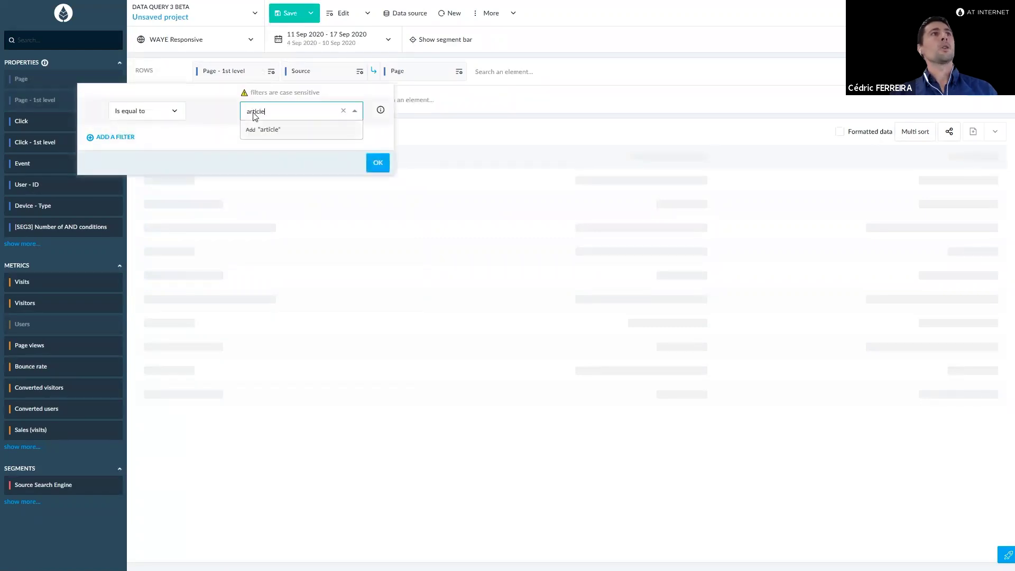
pyautogui.write('ticle')
pyautogui.click(265, 129)
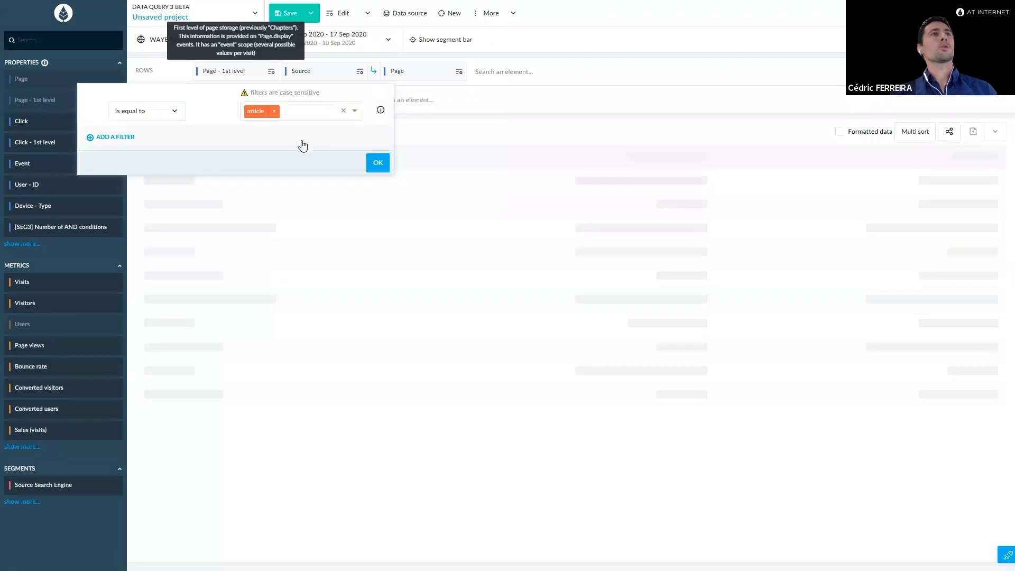
pyautogui.click(377, 159)
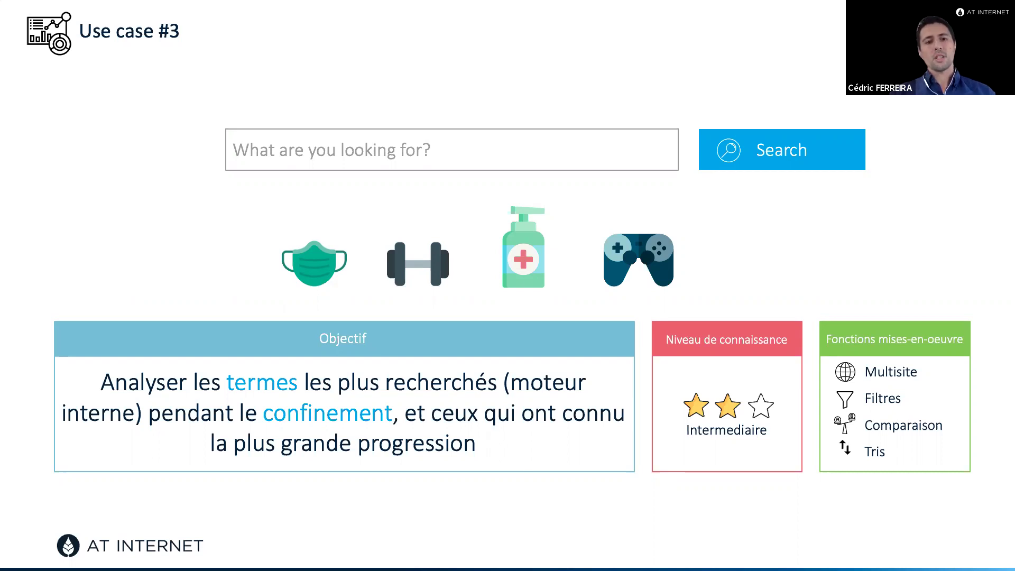
# Switch to the empty Data Query project and set the analysis period to March 2020, compared with the previous period
pyautogui.hotkey('alt', 'Tab')
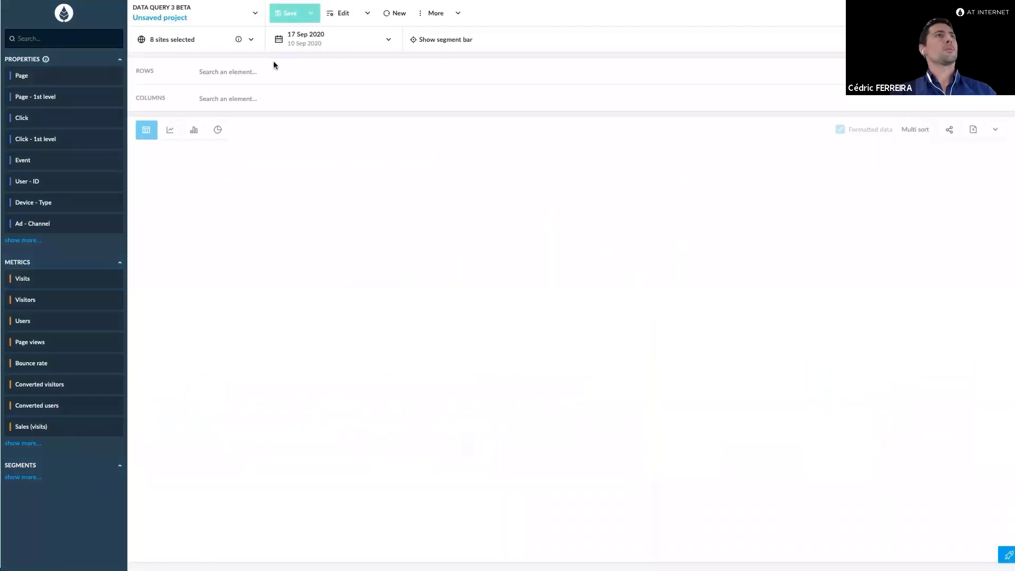
pyautogui.click(378, 47)
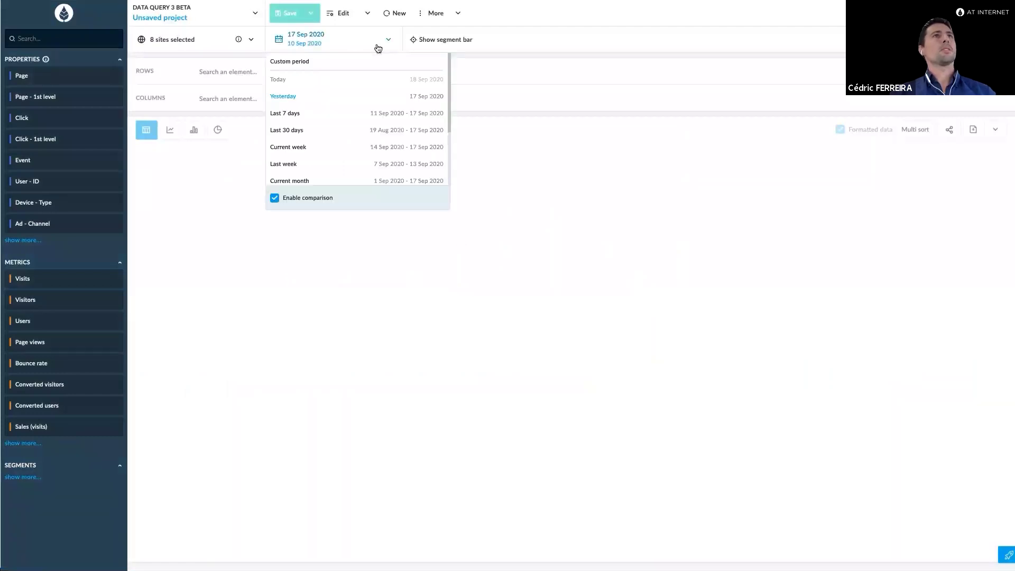
pyautogui.click(291, 62)
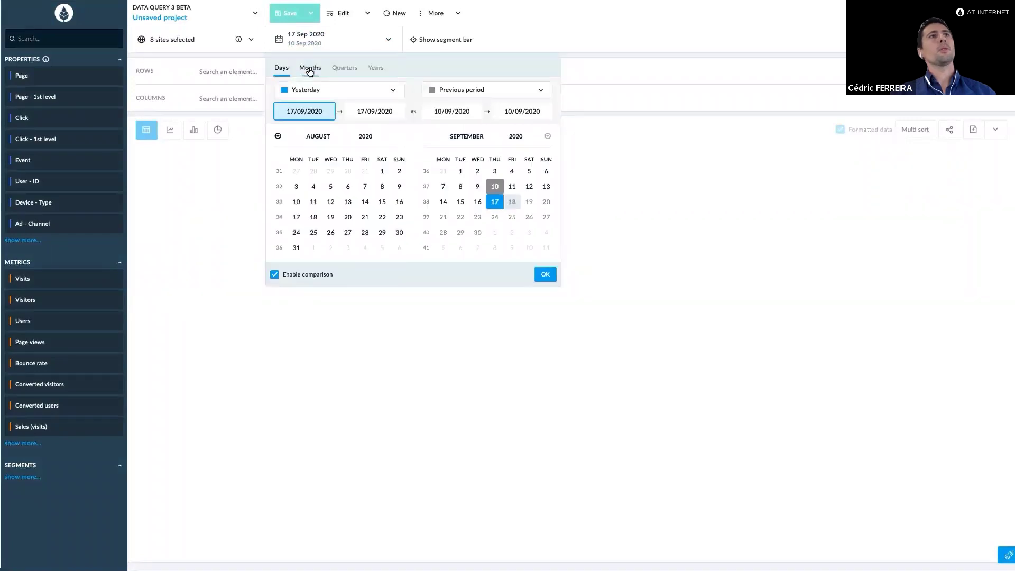
pyautogui.click(309, 70)
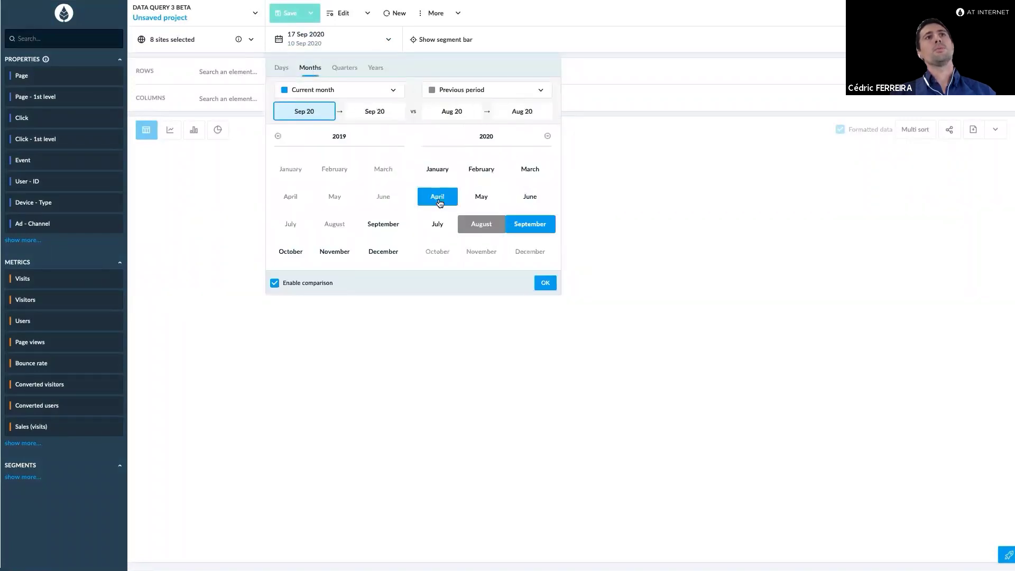
pyautogui.click(528, 169)
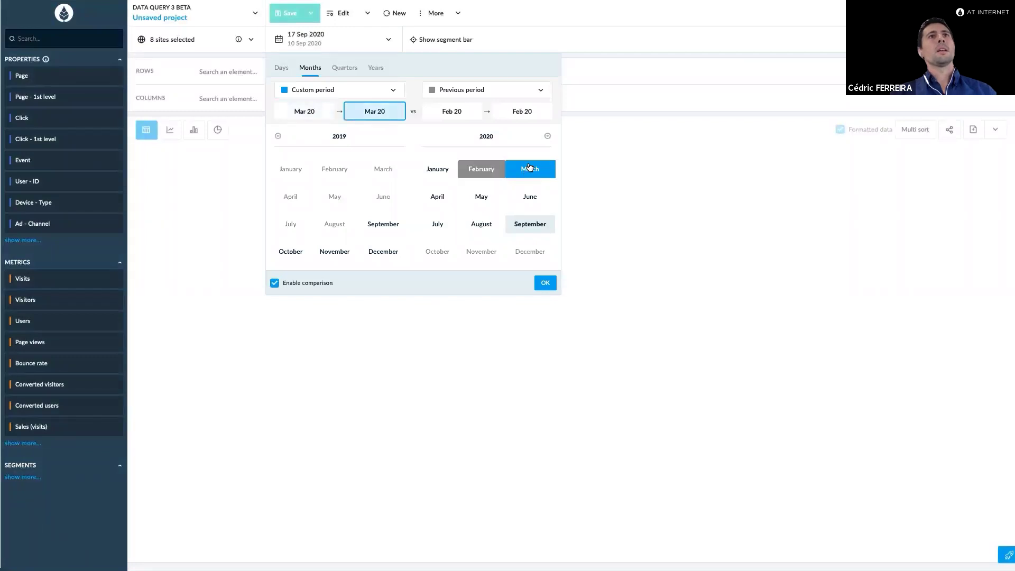
pyautogui.click(546, 284)
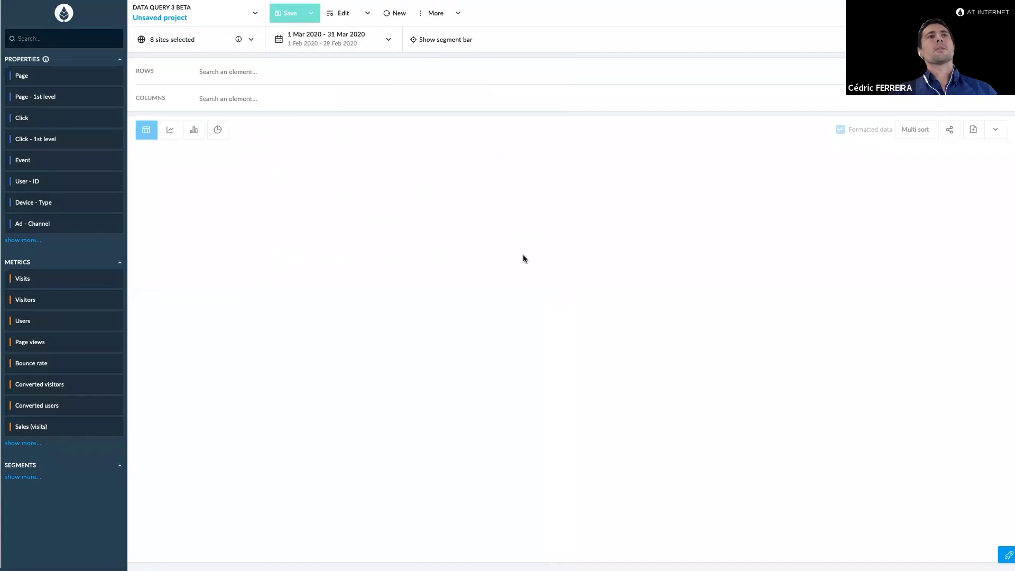
# Add the Internal search - Keyword property to the rows and the Page views with search metric to the columns
pyautogui.click(242, 73)
pyautogui.write('keyw')
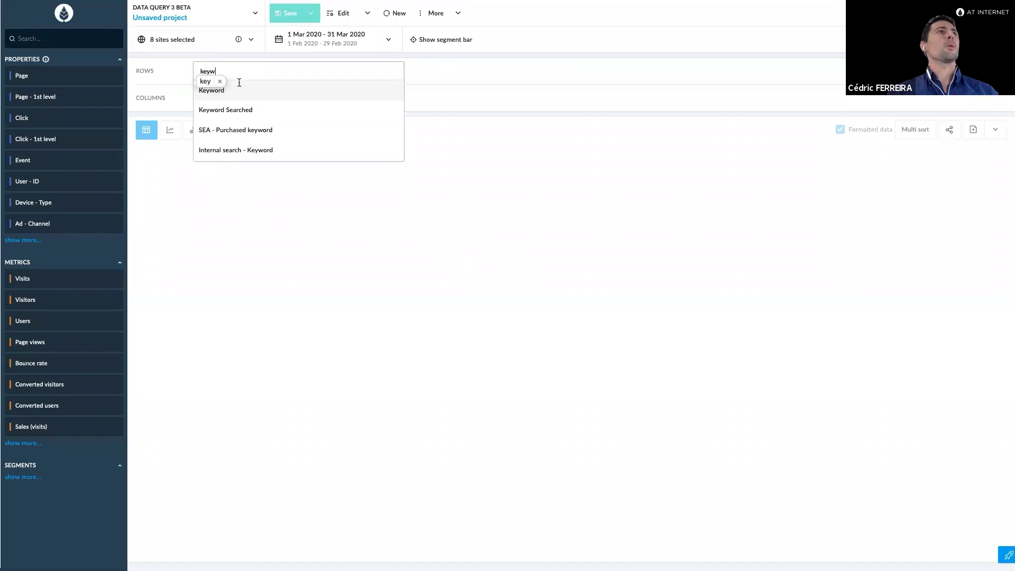
pyautogui.click(238, 151)
pyautogui.click(227, 98)
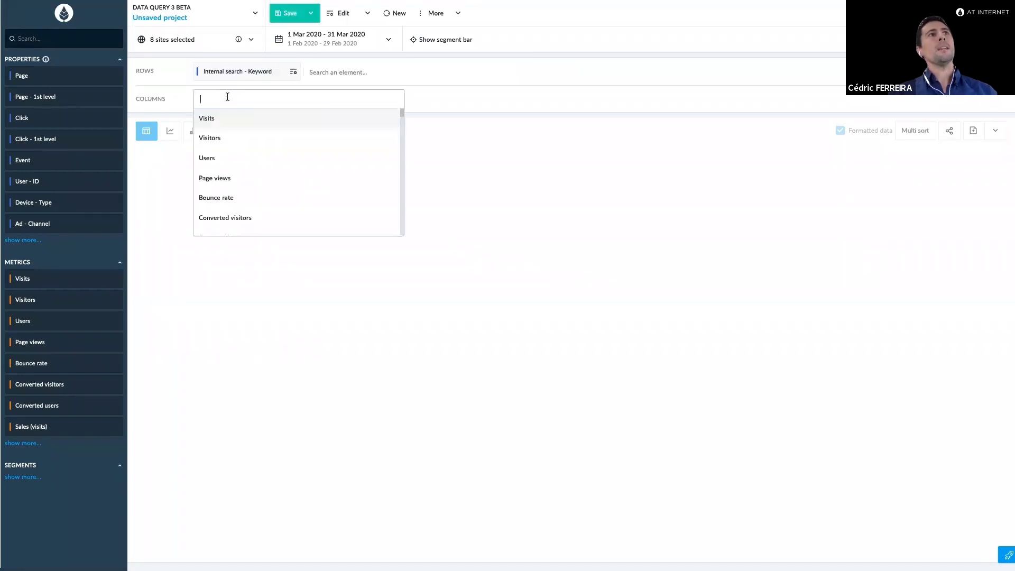
pyautogui.write('page')
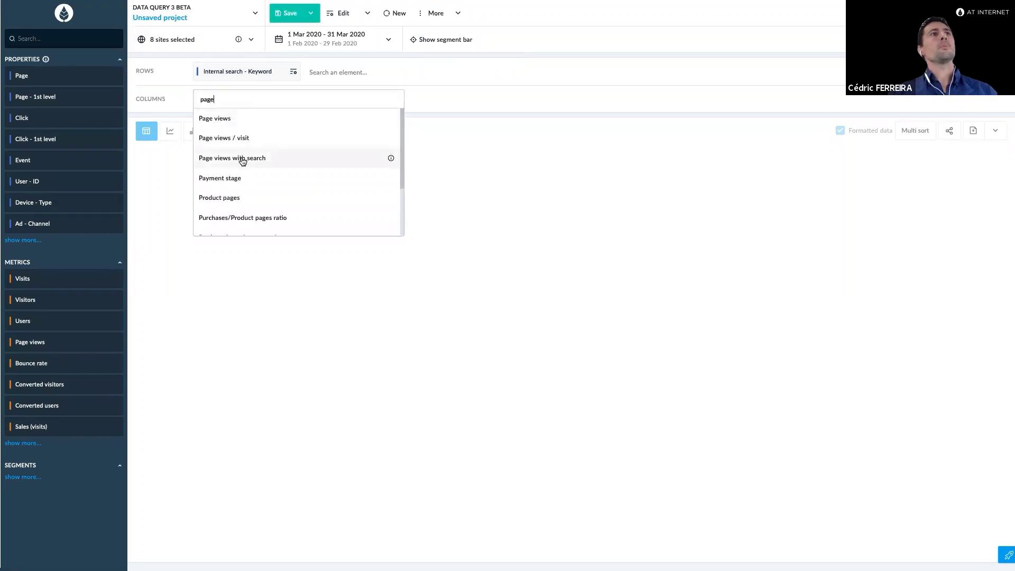
pyautogui.click(243, 160)
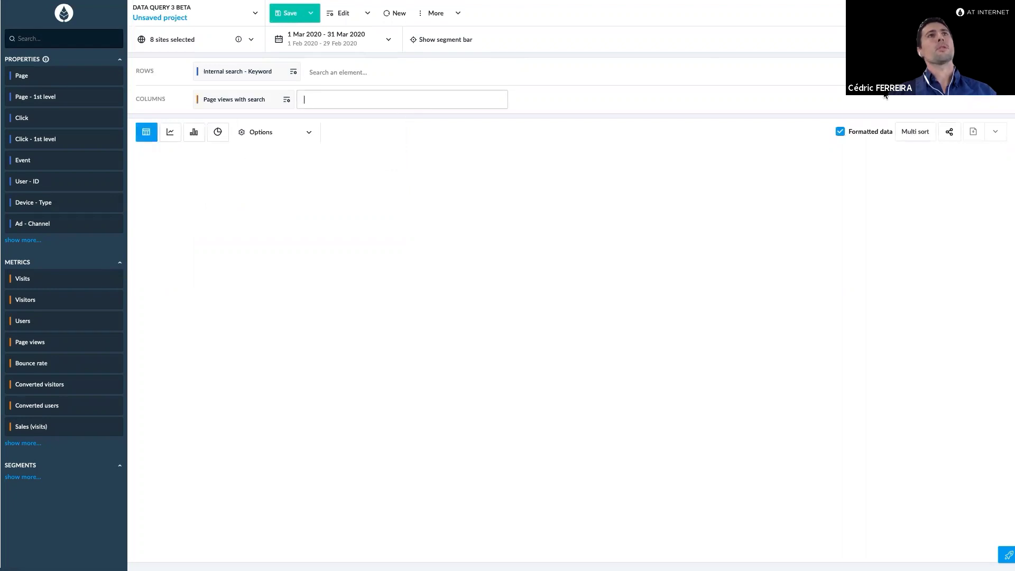
pyautogui.click(1005, 96)
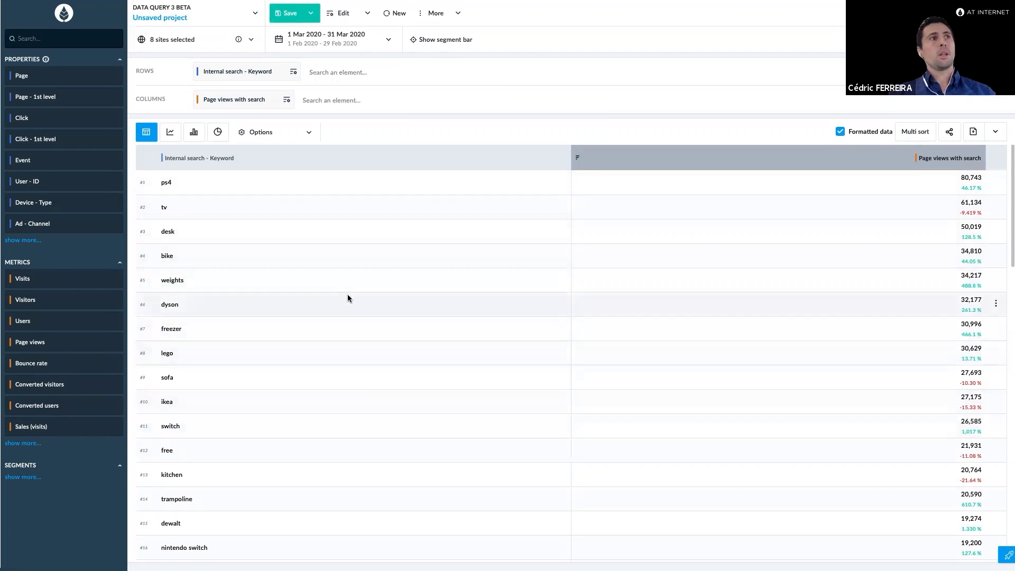
# Filter the Internal search - Keyword property to values equal to "weights"
pyautogui.moveTo(971, 288)
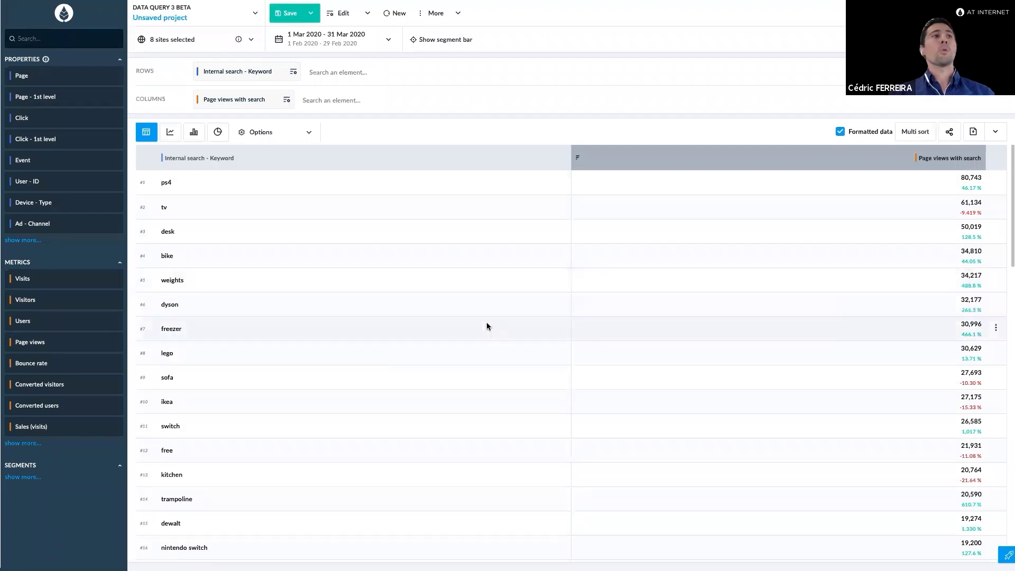
pyautogui.doubleClick(167, 281)
pyautogui.hotkey('ctrl', 'c')
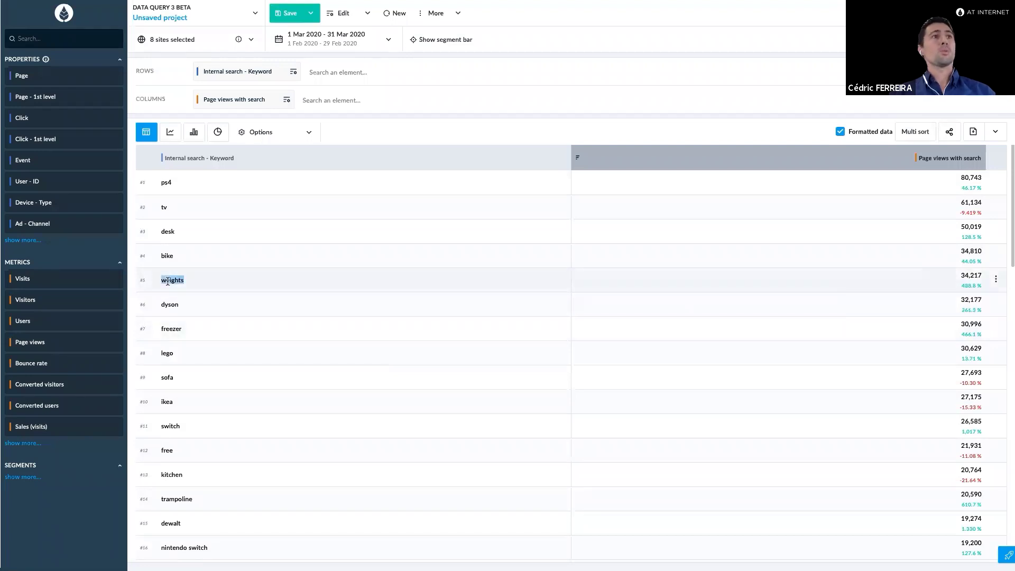
pyautogui.click(294, 72)
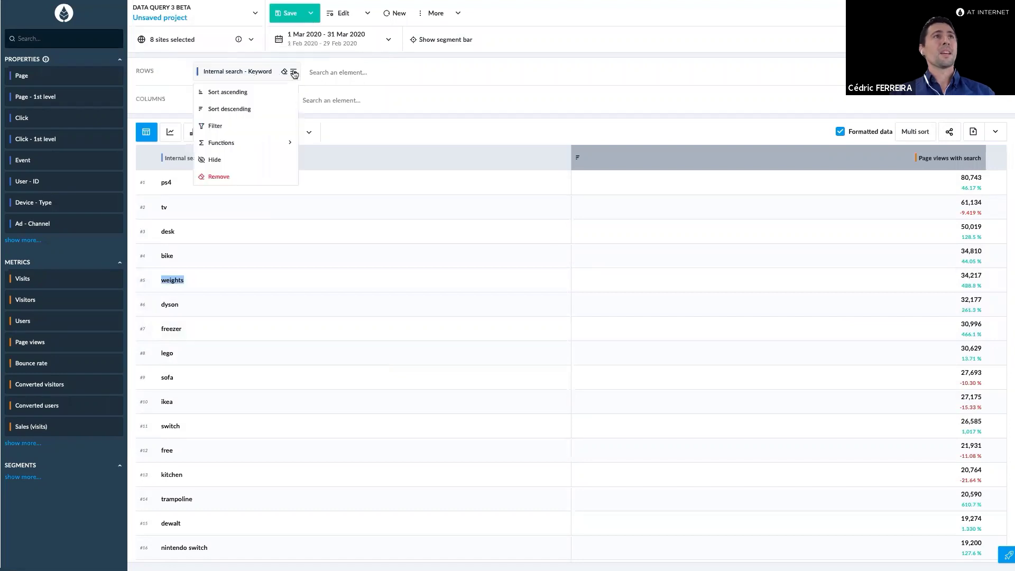
pyautogui.click(216, 126)
pyautogui.click(256, 126)
pyautogui.hotkey('ctrl', 'v')
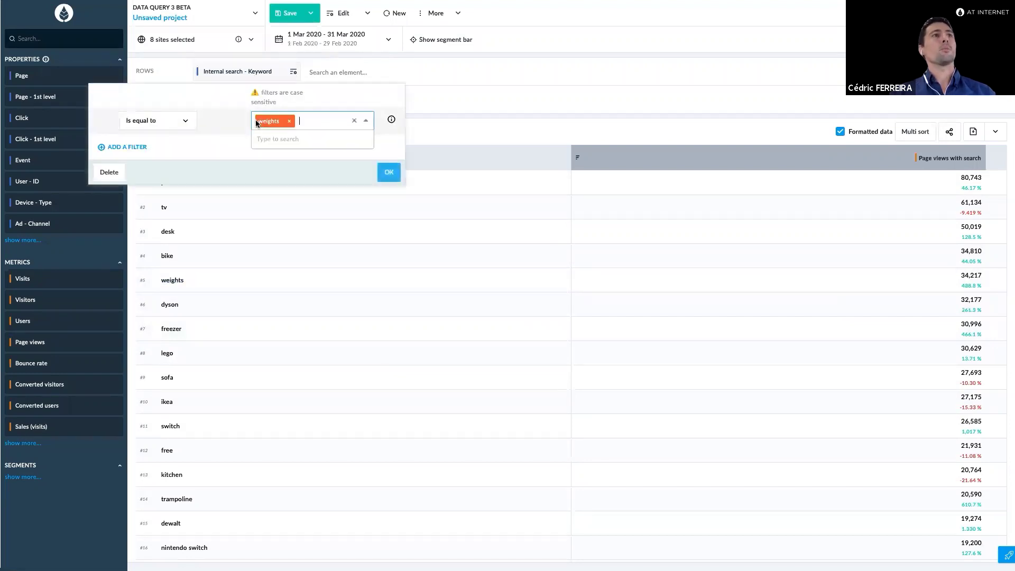
pyautogui.click(389, 173)
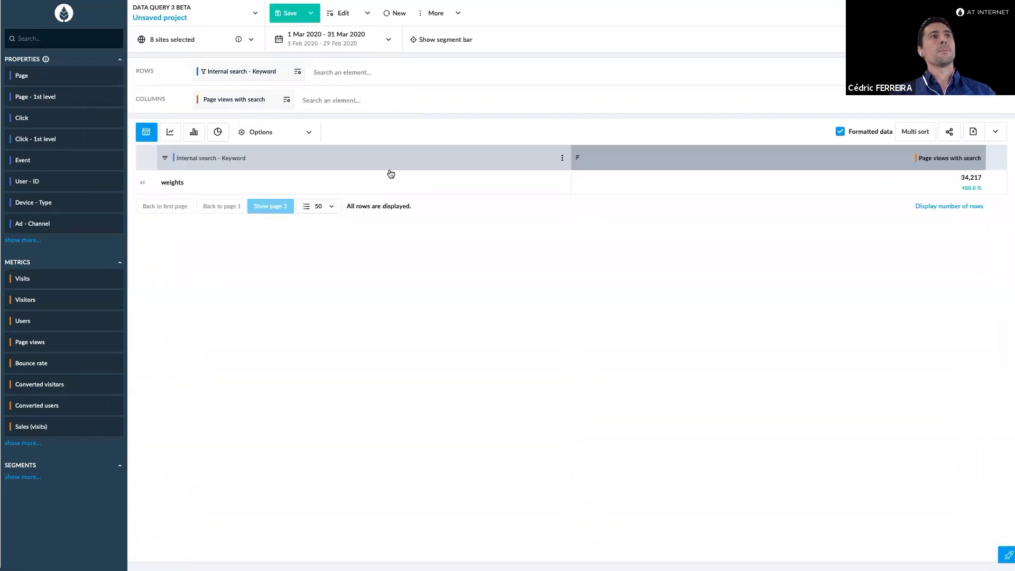
# View the page views with search for "weights" as a daily line chart and return to the table
pyautogui.click(173, 134)
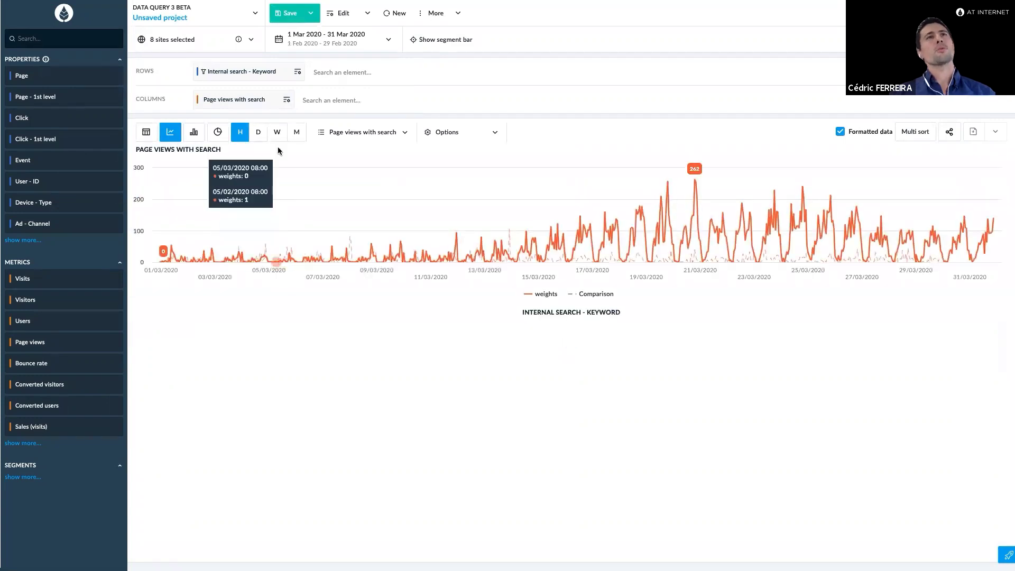
pyautogui.click(264, 136)
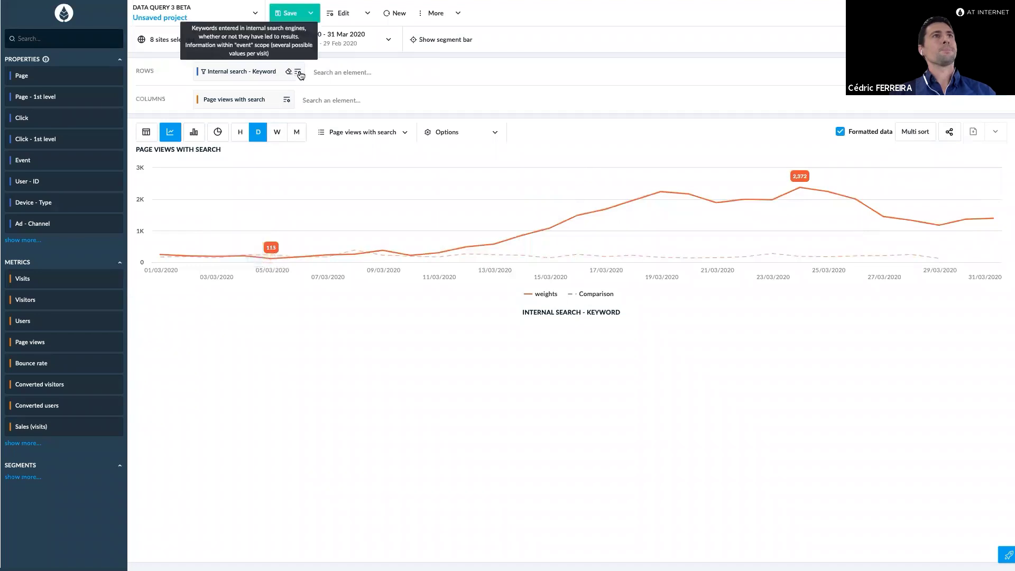
pyautogui.click(146, 132)
# Delete the "weights" filter from the Internal search - Keyword property
pyautogui.click(300, 74)
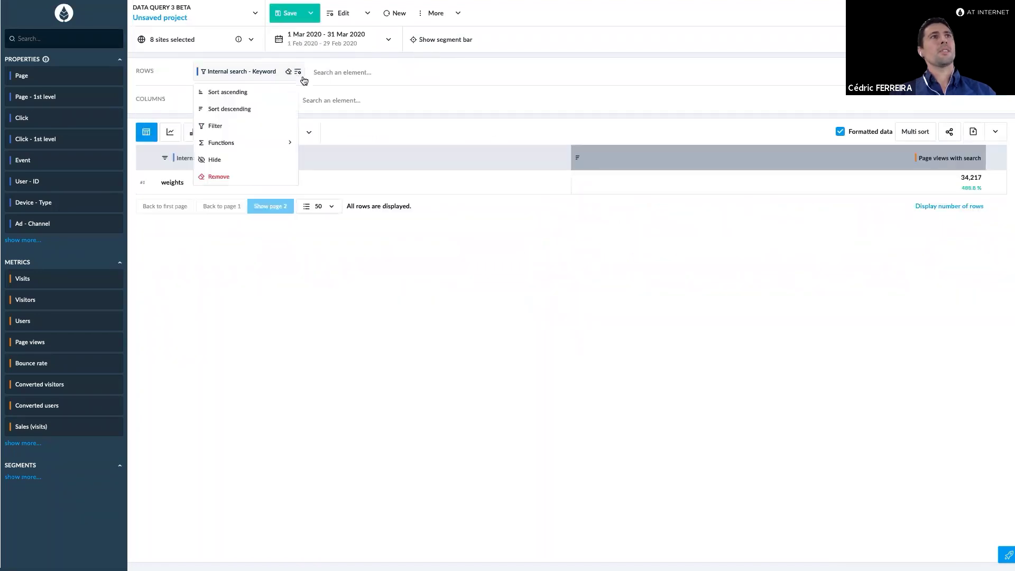
pyautogui.click(222, 129)
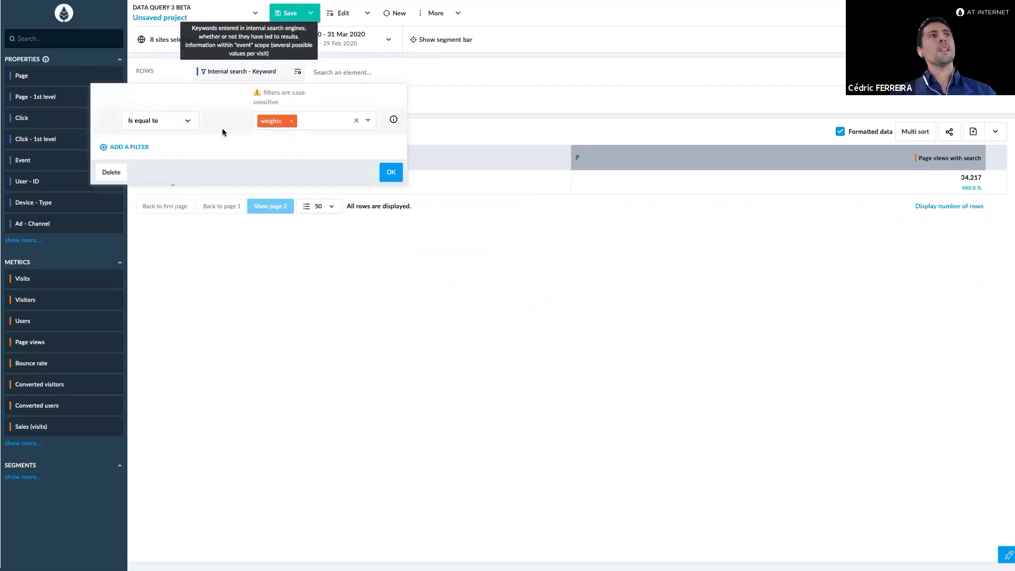
pyautogui.click(111, 172)
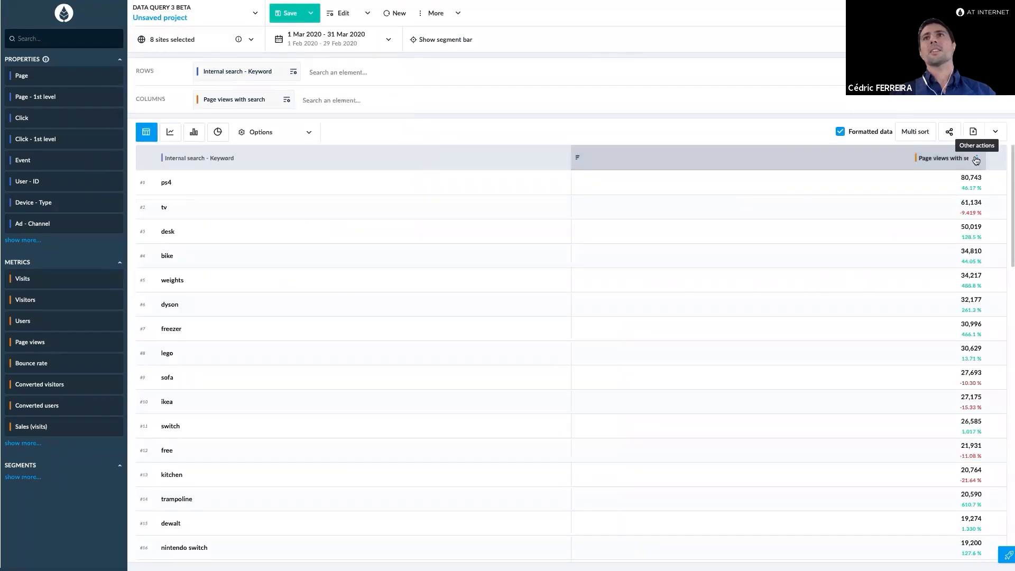
# Sort the keywords by descending percent variation of the Page views with search metric
pyautogui.click(979, 158)
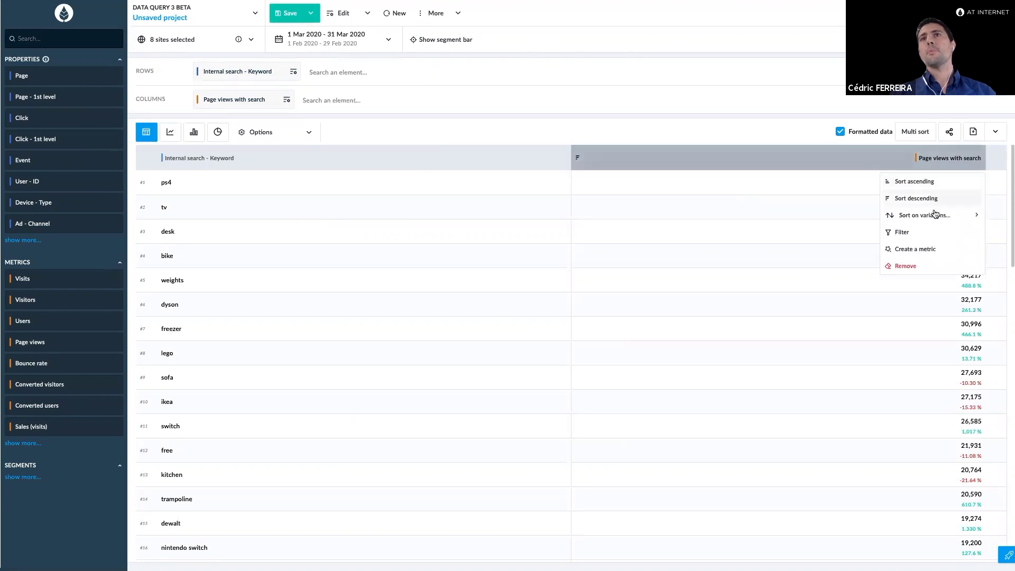
pyautogui.moveTo(935, 221)
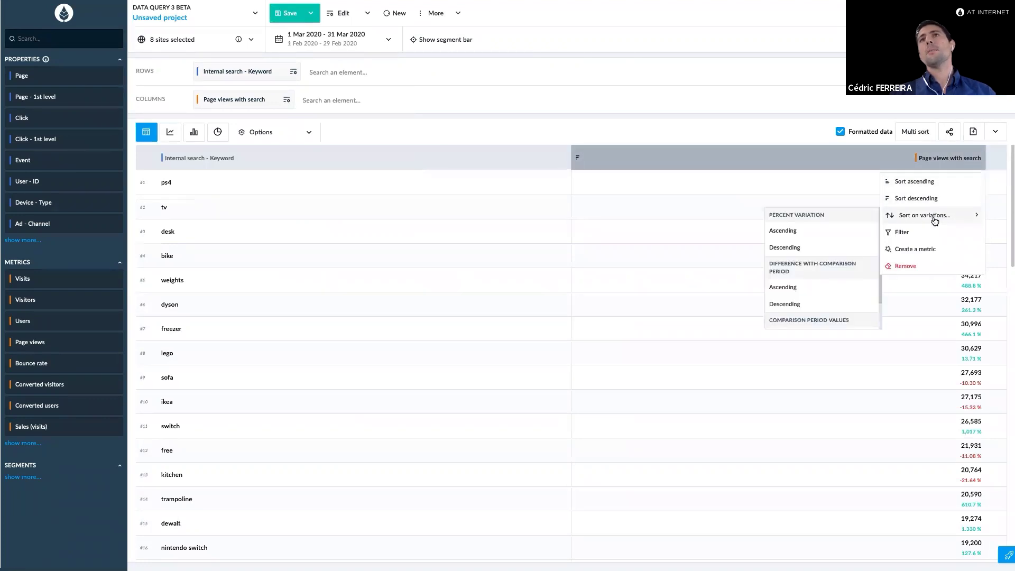
pyautogui.click(816, 248)
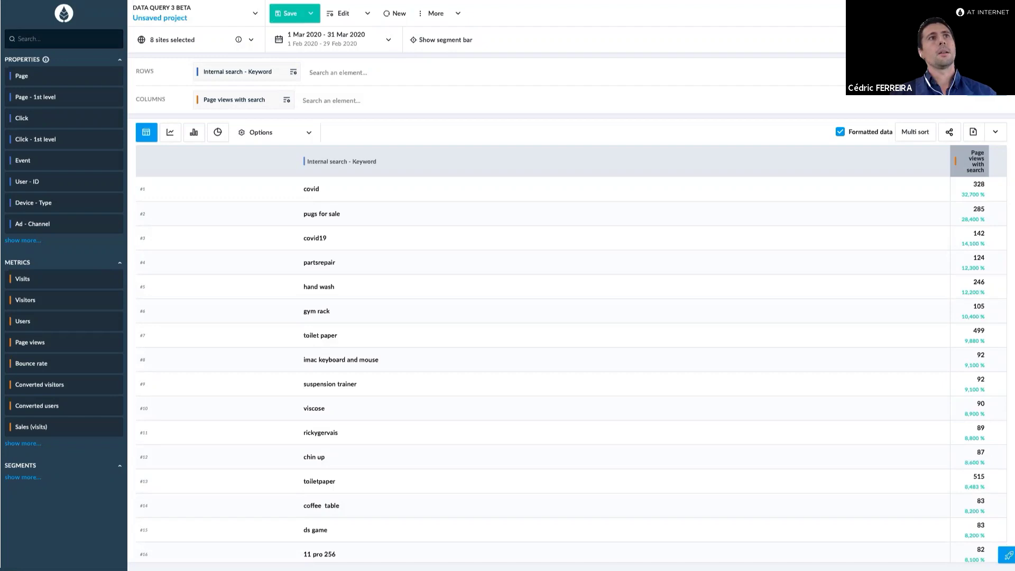
# Switch to the empty Data Query project with three selected sites and add the Conversions metric to the columns
pyautogui.hotkey('alt', 'Tab')
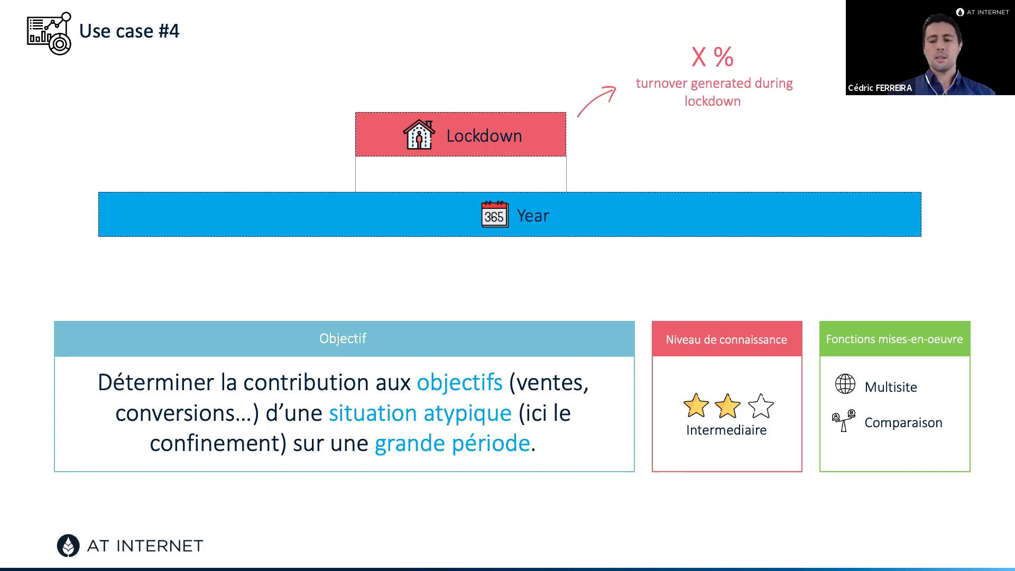
pyautogui.hotkey('alt', 'Tab')
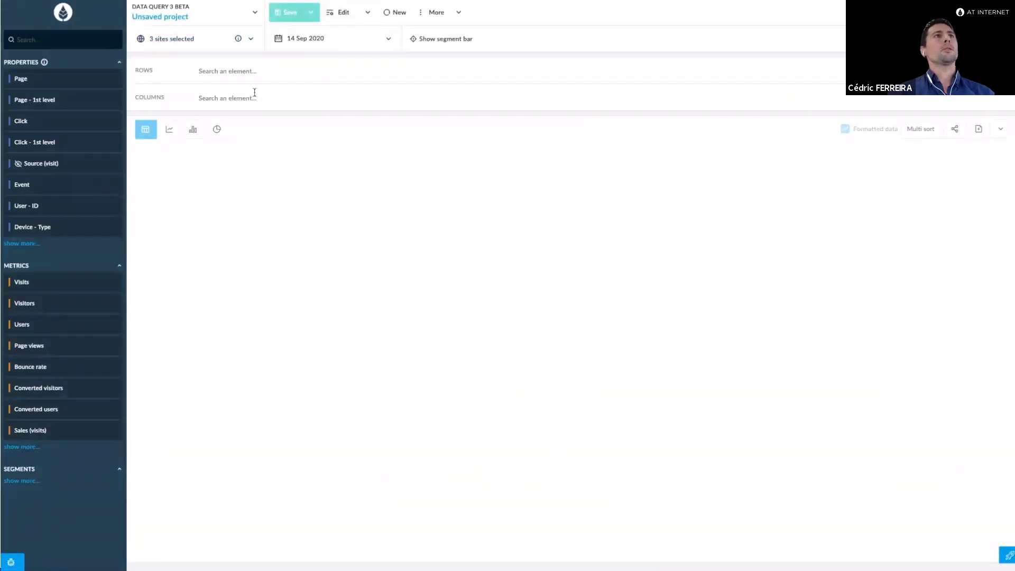
pyautogui.click(226, 96)
pyautogui.write('conver')
pyautogui.click(224, 117)
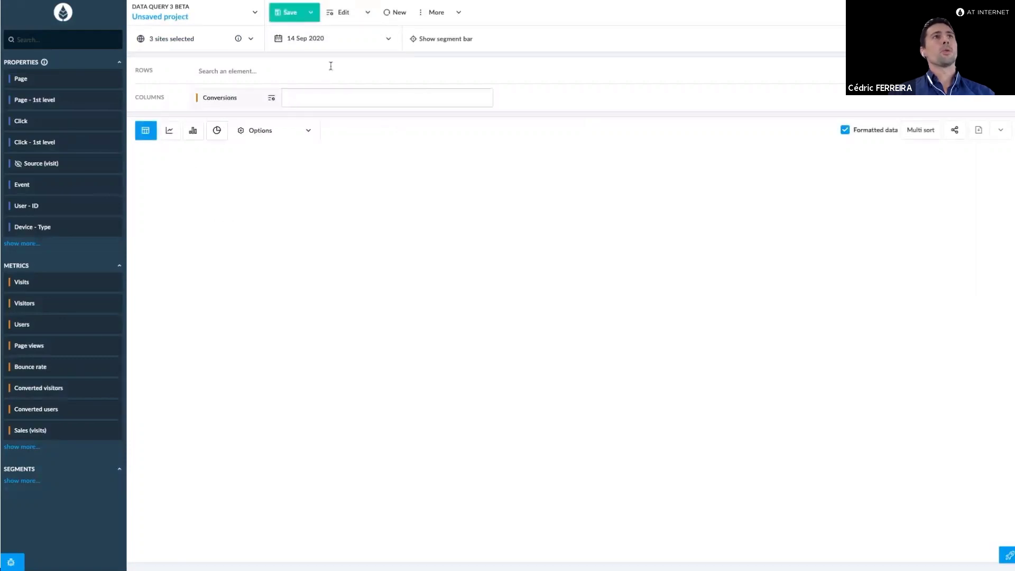
# Set the analysis period to the current year and add the Visits metric to the columns
pyautogui.click(339, 43)
pyautogui.scroll(-3, 333, 137)
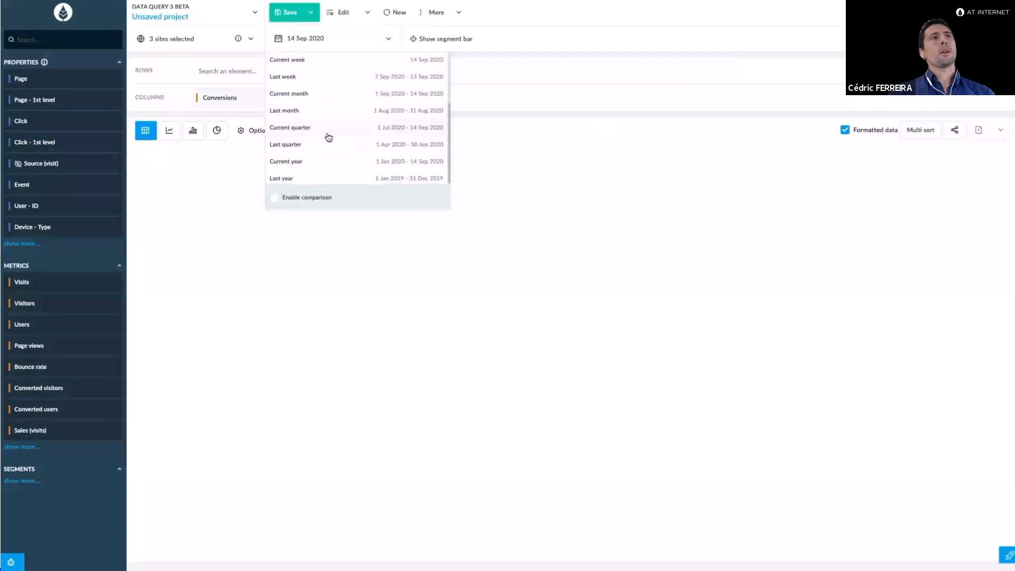
pyautogui.click(303, 167)
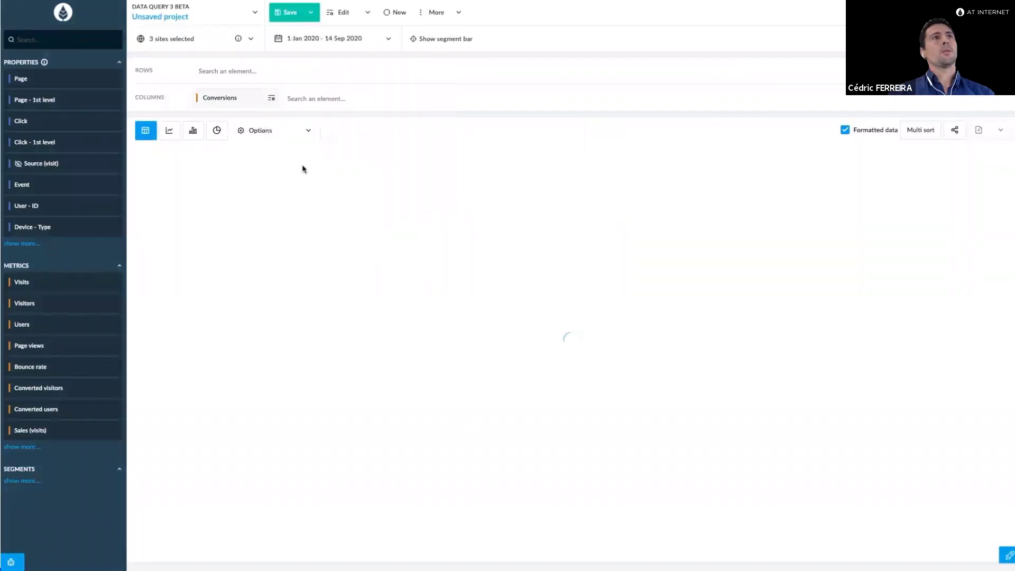
pyautogui.click(311, 99)
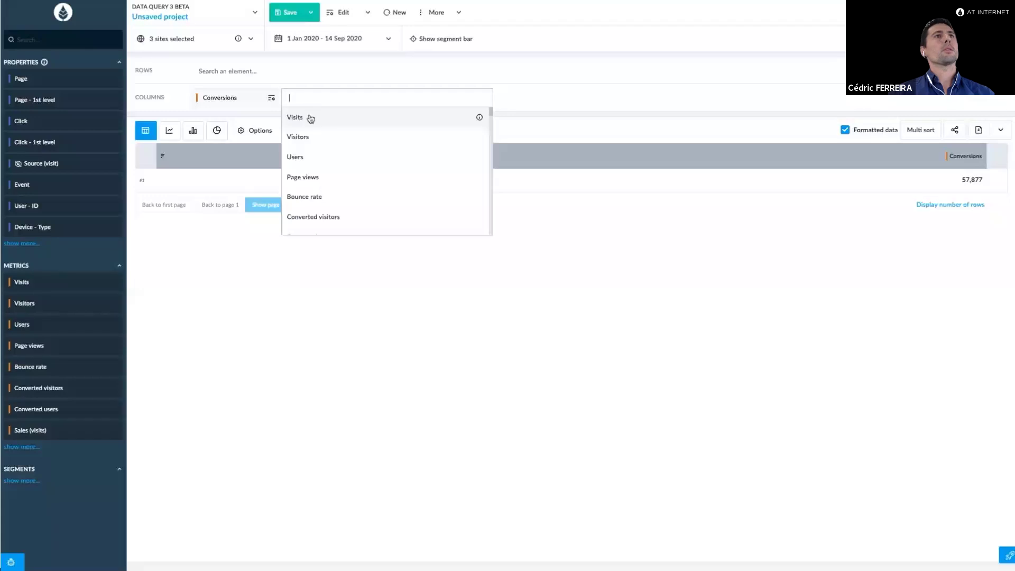
pyautogui.click(310, 118)
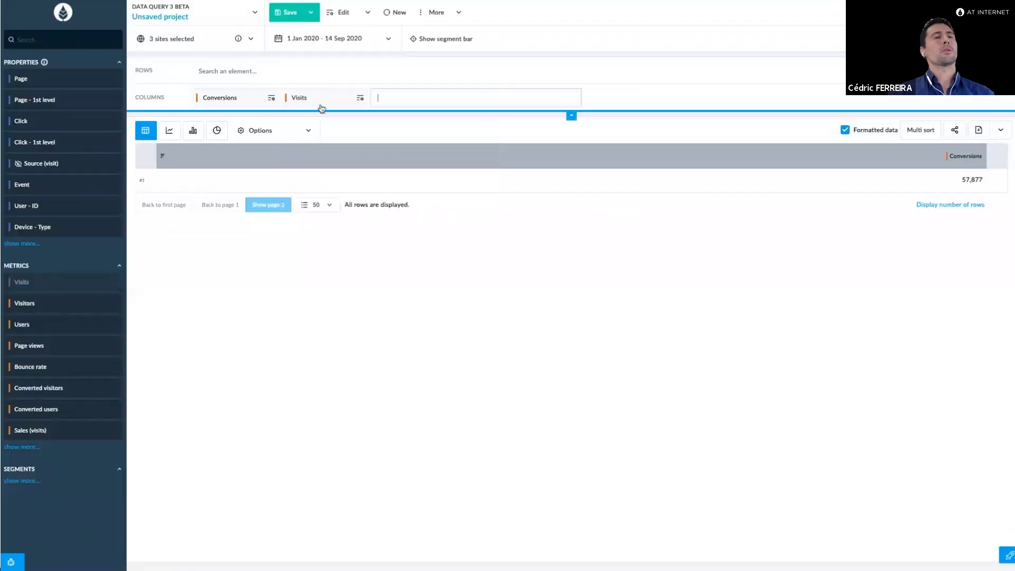
pyautogui.moveTo(952, 117)
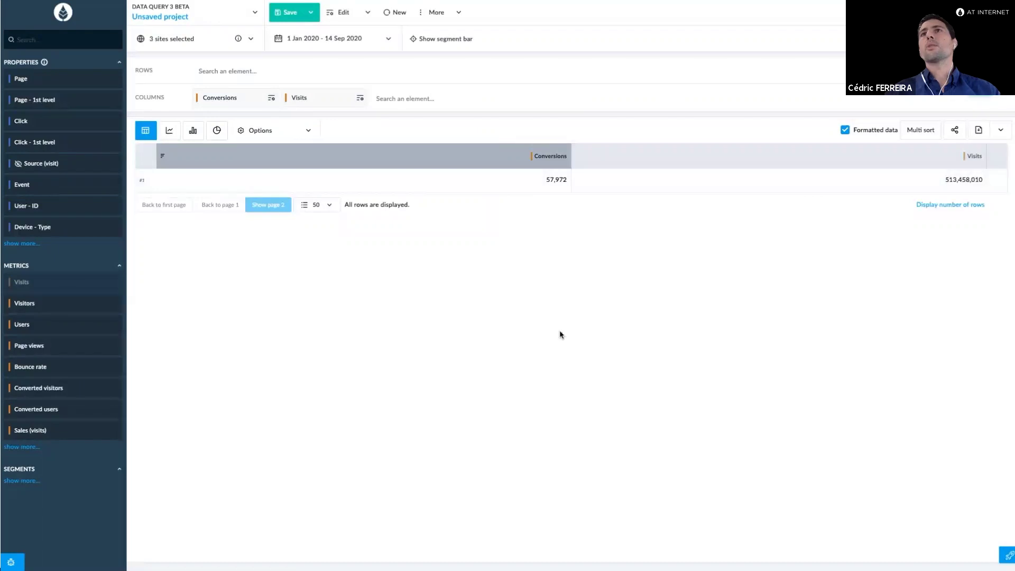
# Display the data as a line chart and set its plotted metric to Conversions
pyautogui.click(169, 130)
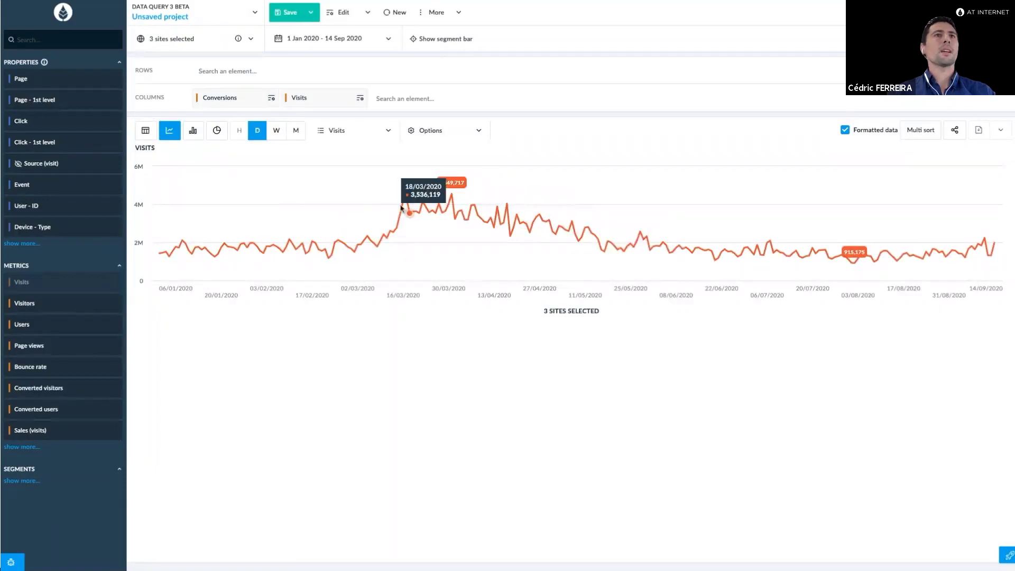
pyautogui.click(356, 133)
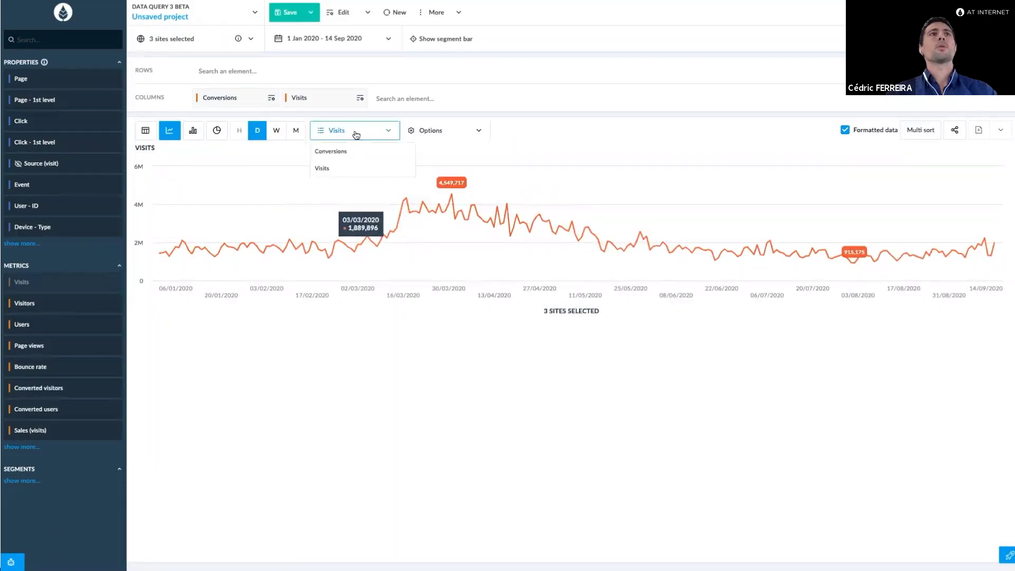
pyautogui.click(344, 152)
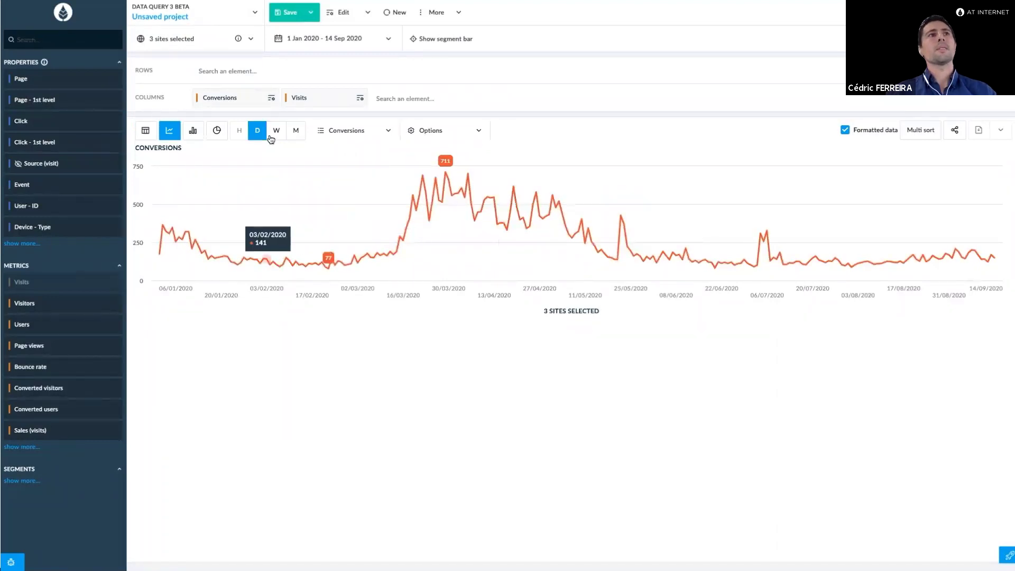
# View the Conversions line chart by month and return to the table display
pyautogui.click(292, 130)
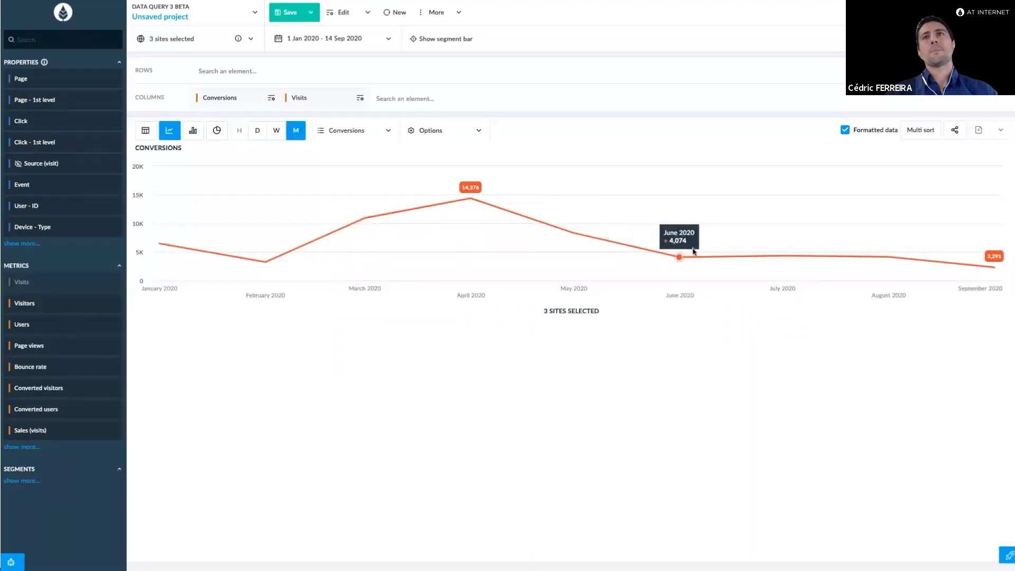
pyautogui.click(145, 131)
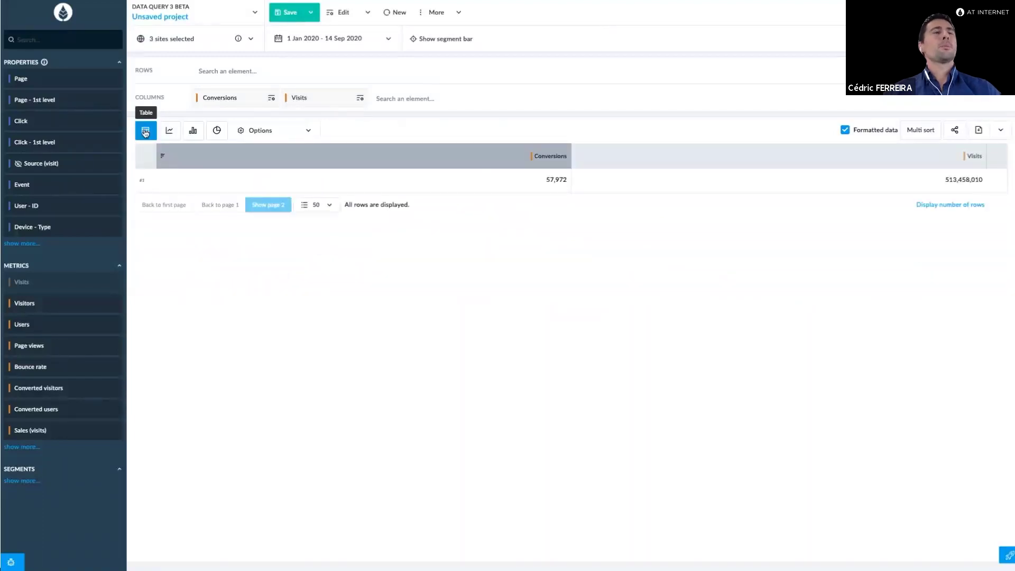
# Choose a custom analysis period by months, running from March 2020 to May 2020
pyautogui.click(312, 40)
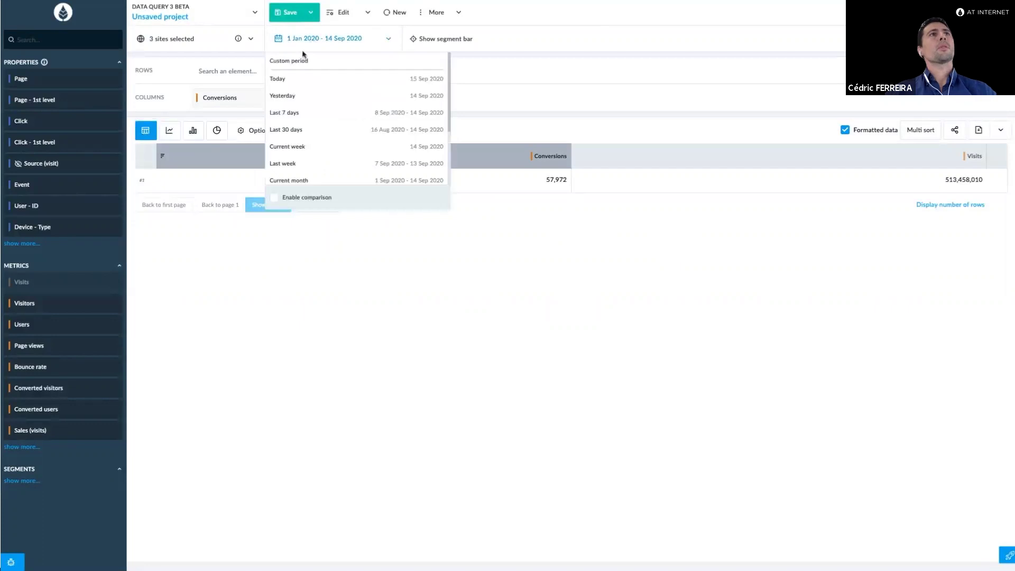
pyautogui.click(301, 61)
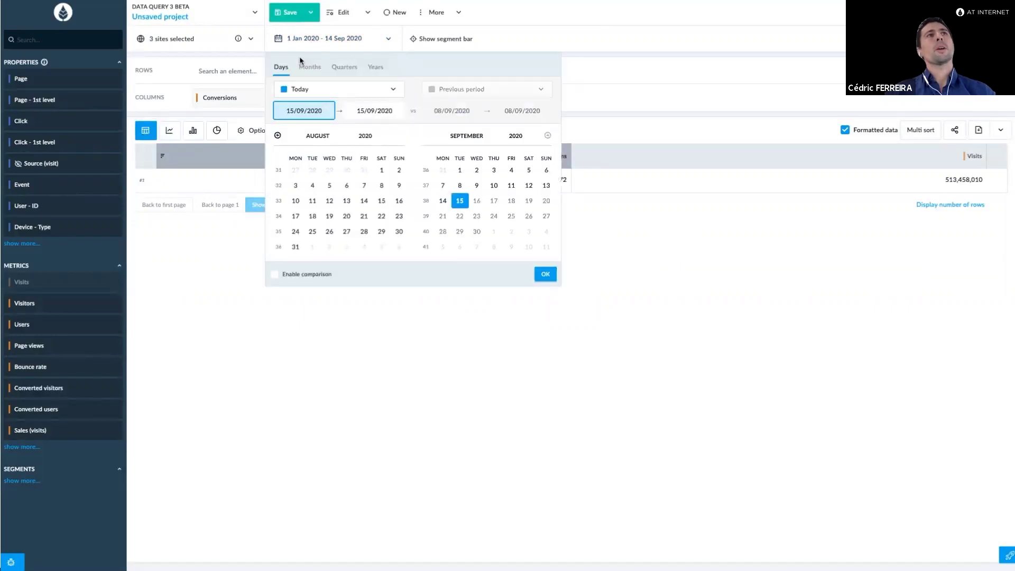
pyautogui.click(313, 67)
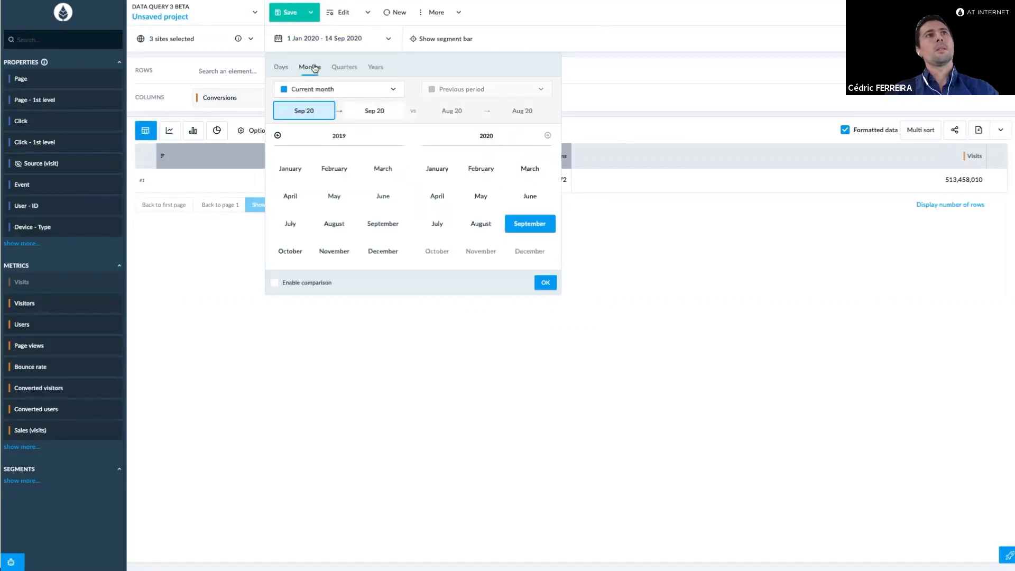
pyautogui.click(523, 170)
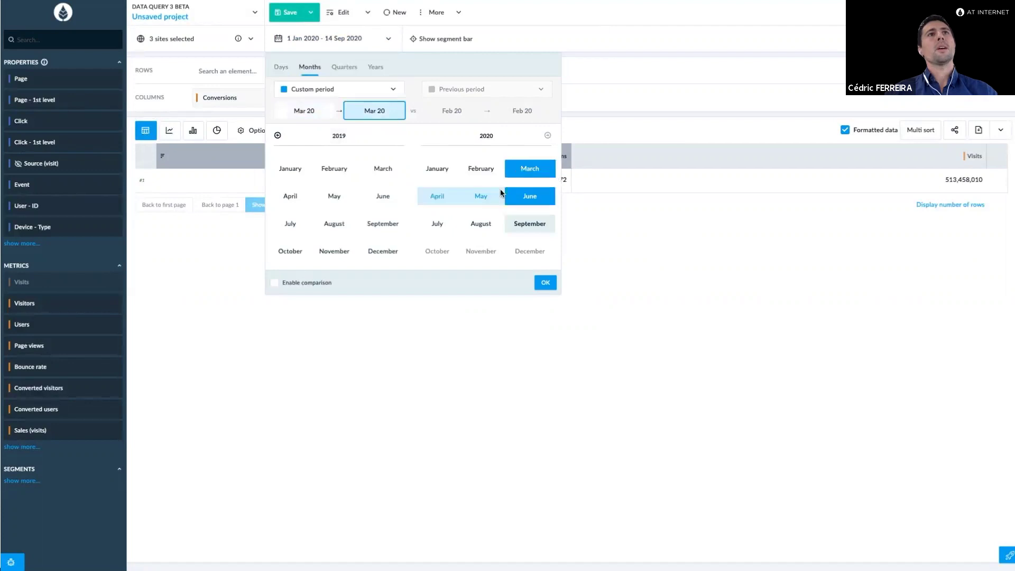
pyautogui.click(487, 202)
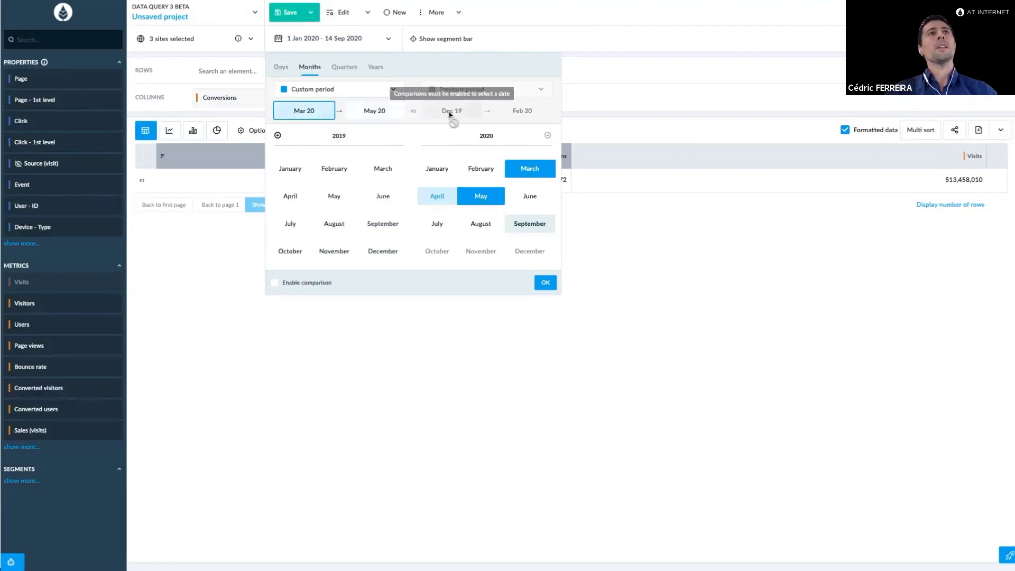
# Enable comparison with the custom period January 2020 to September 2020 and apply both periods
pyautogui.click(325, 286)
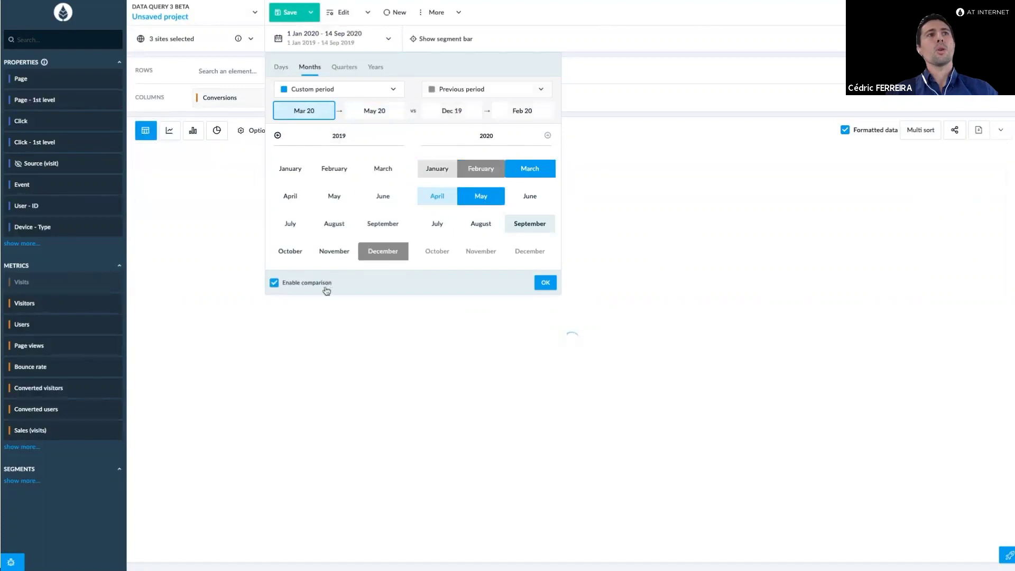
pyautogui.click(454, 111)
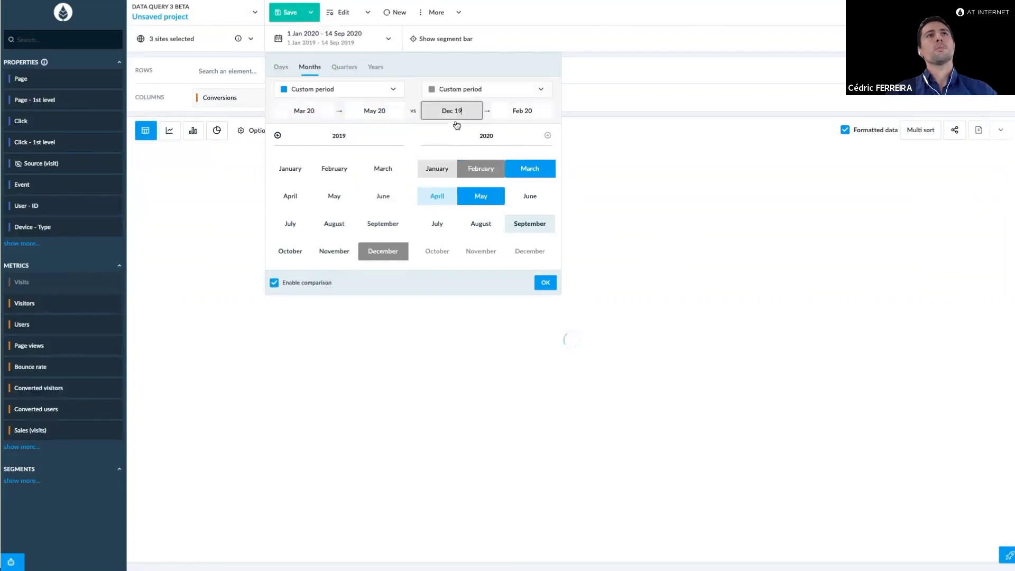
pyautogui.click(447, 171)
pyautogui.click(523, 227)
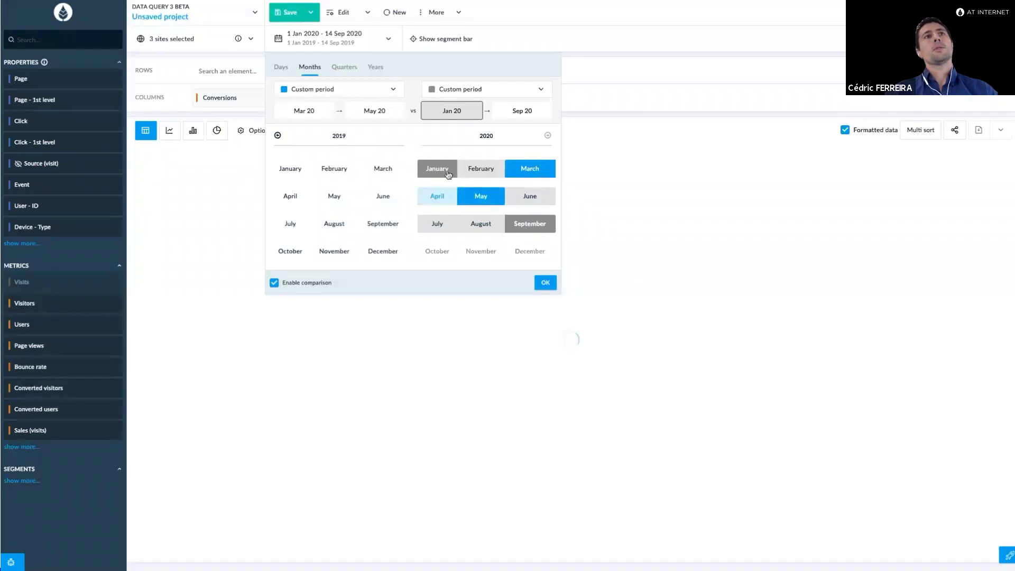
pyautogui.click(530, 169)
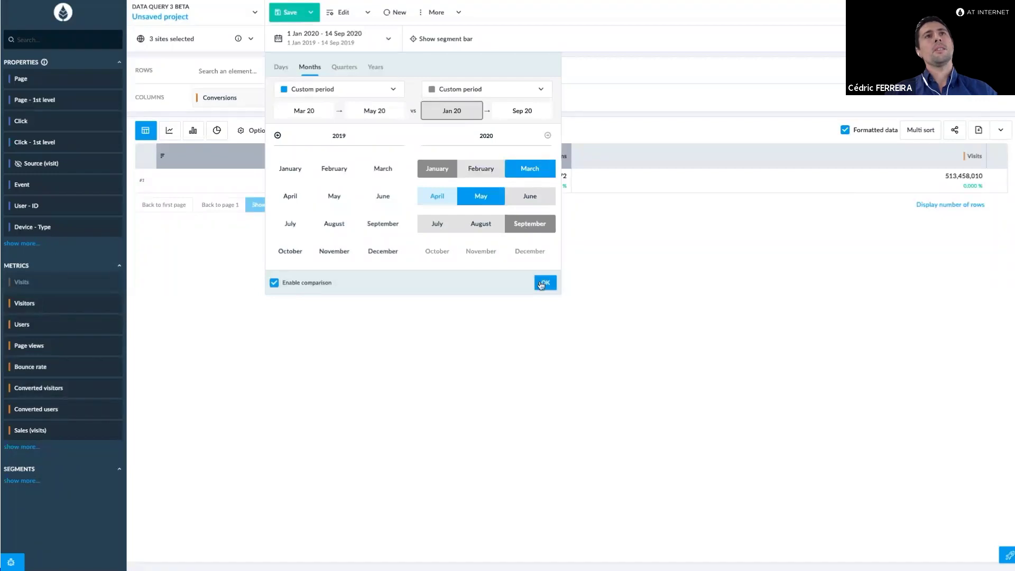
pyautogui.click(545, 283)
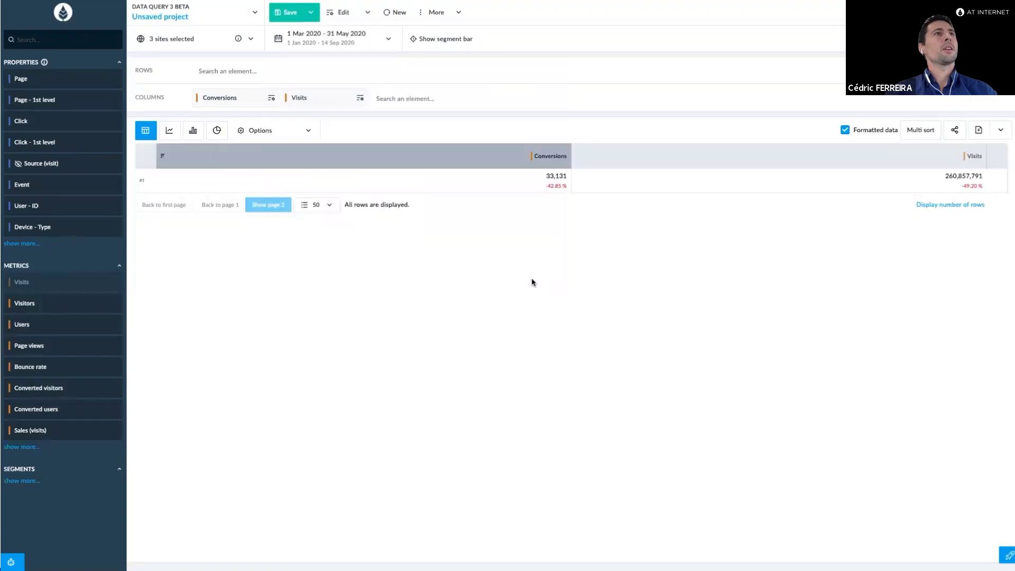
# Show the comparison period's values beside the variation for Conversions and Visits, and switch to the presentation slides
pyautogui.click(293, 131)
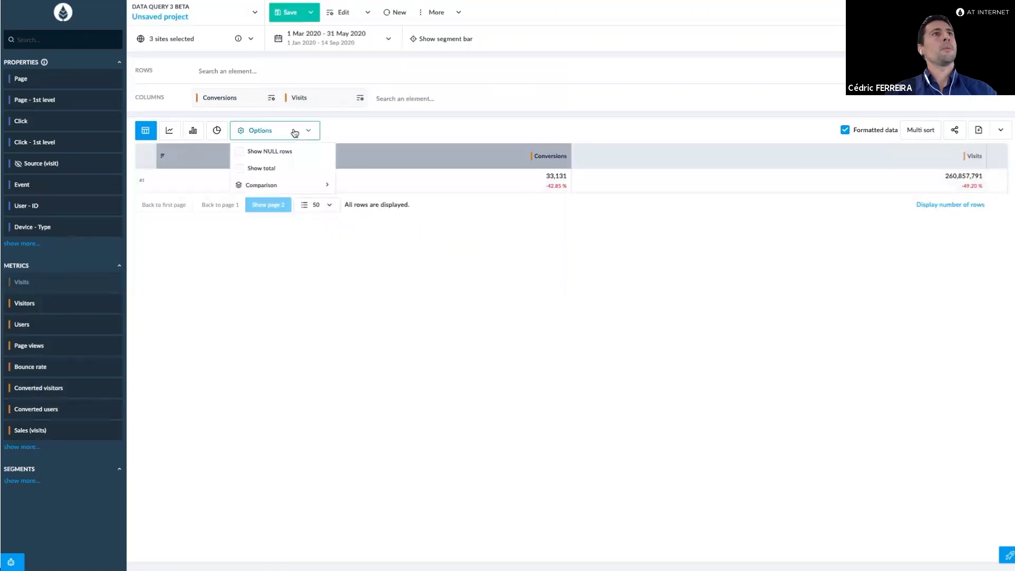
pyautogui.click(294, 187)
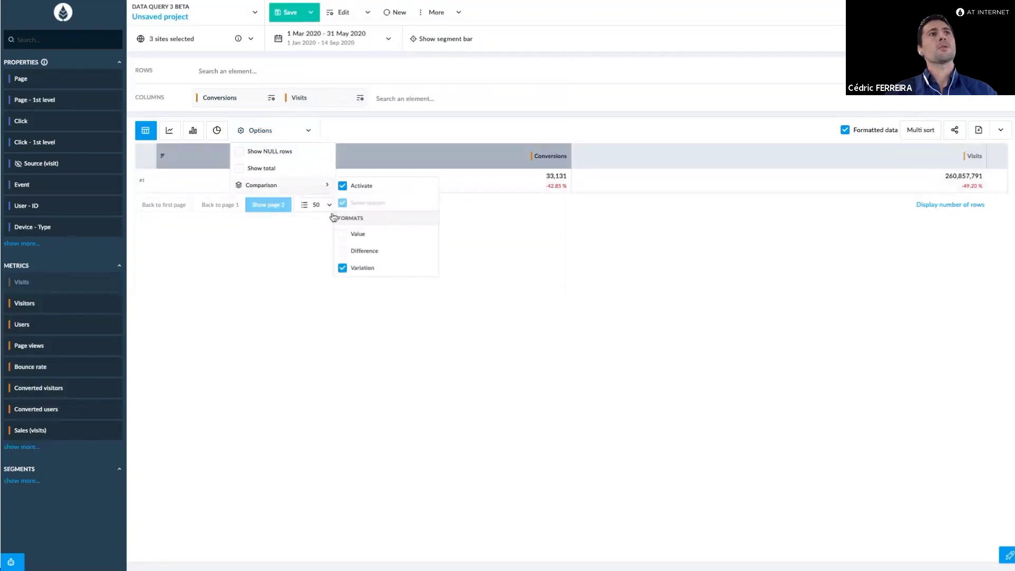
pyautogui.click(350, 236)
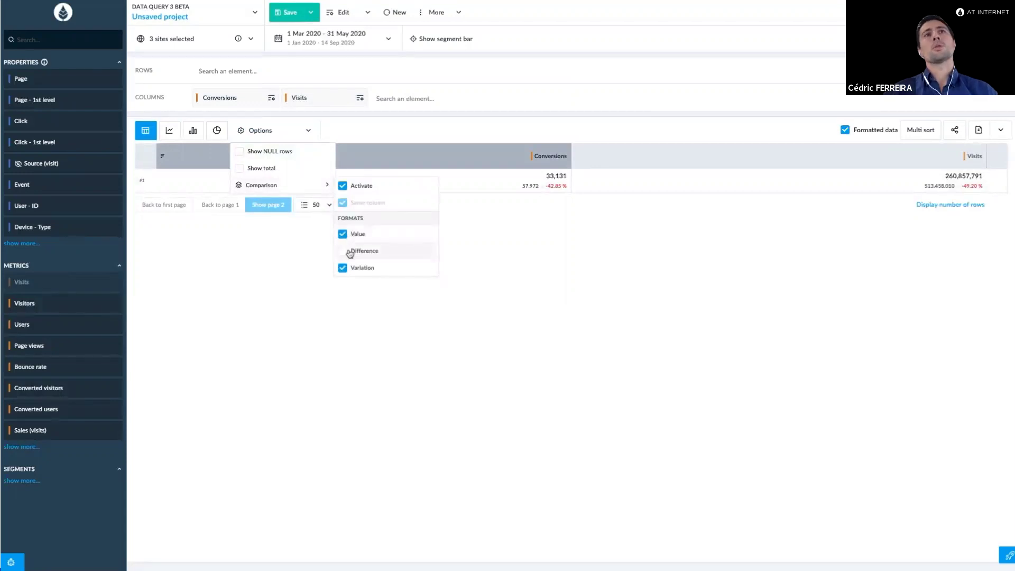
pyautogui.click(495, 258)
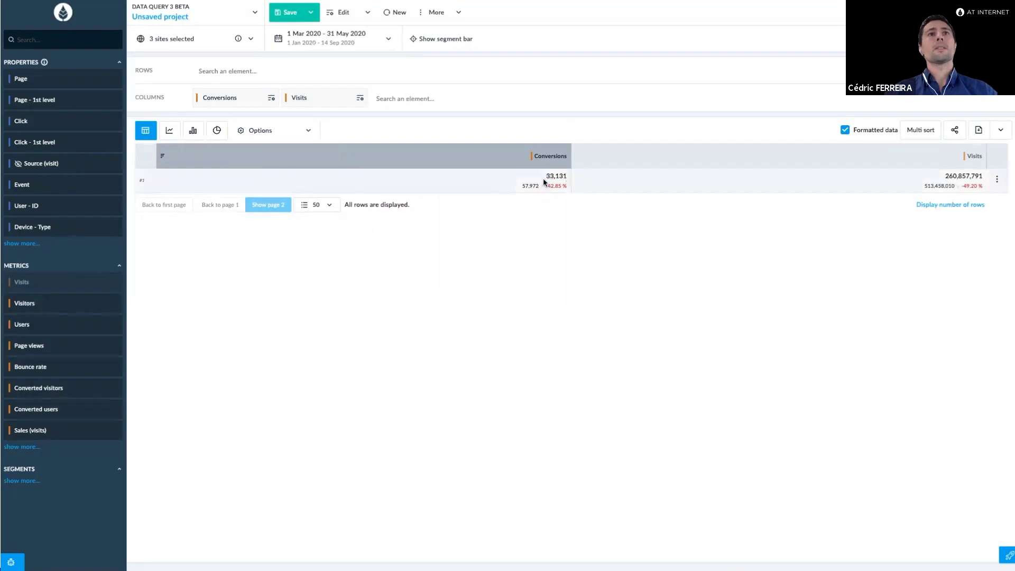
pyautogui.moveTo(548, 185)
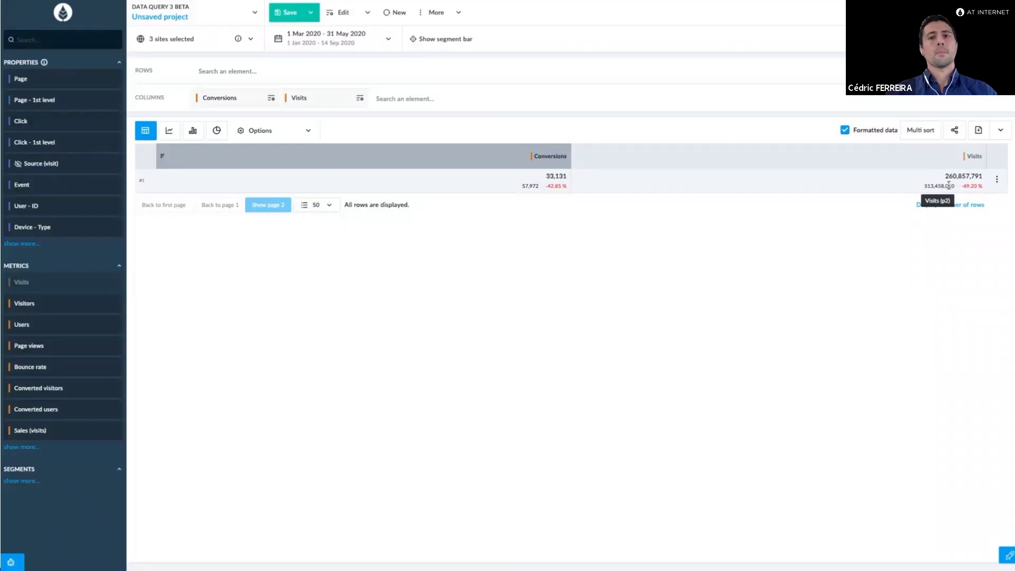
pyautogui.hotkey('alt', 'Tab')
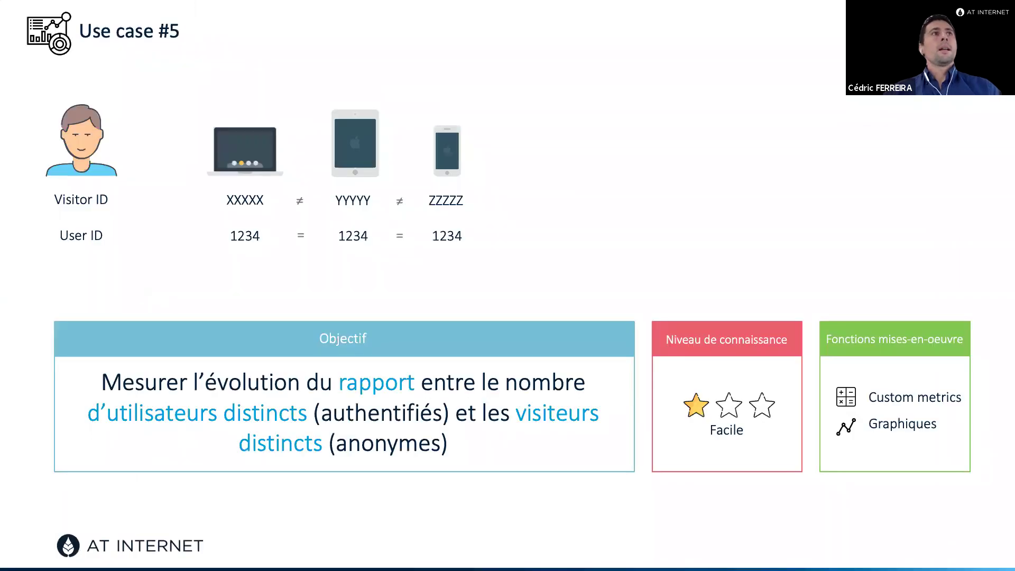
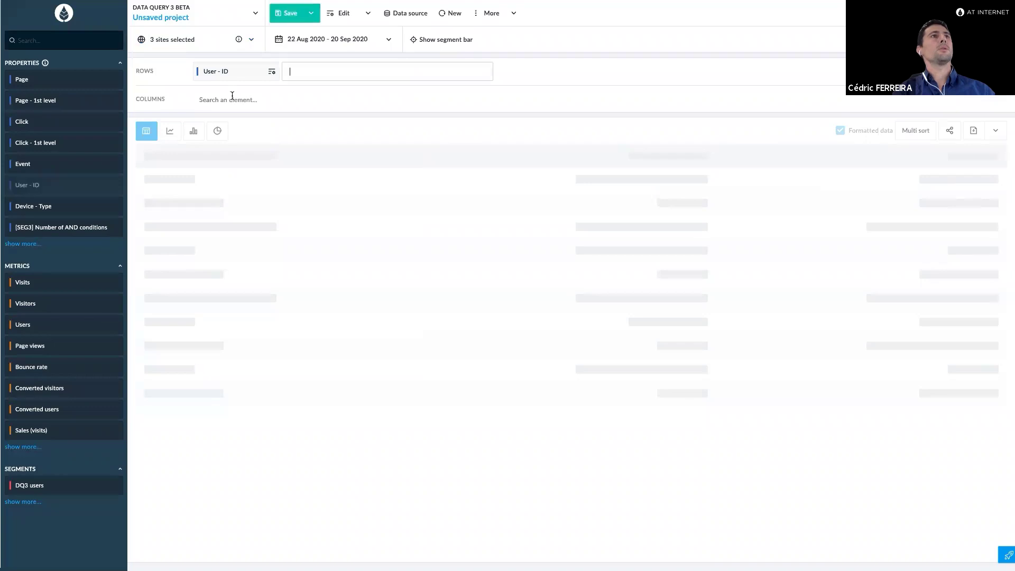
# Filter the User - ID property in the rows so that only non-empty IDs are kept
pyautogui.click(272, 73)
pyautogui.click(230, 126)
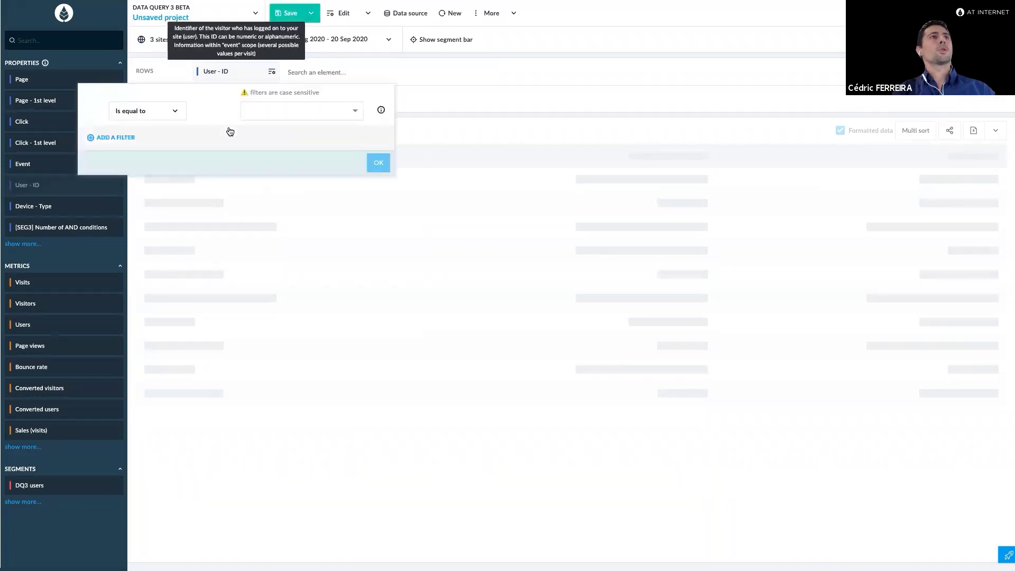
pyautogui.click(158, 111)
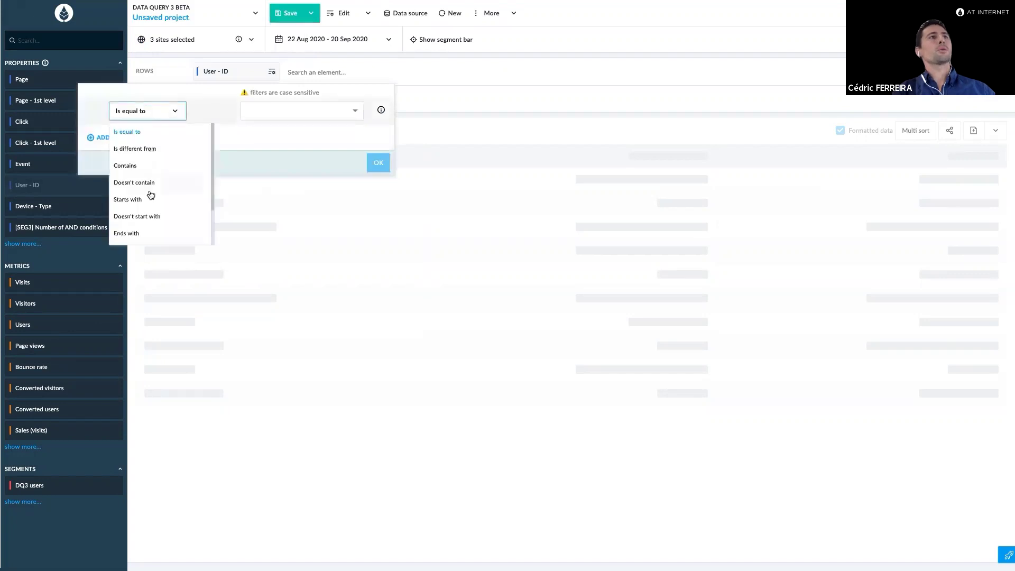
pyautogui.scroll(-3, 152, 215)
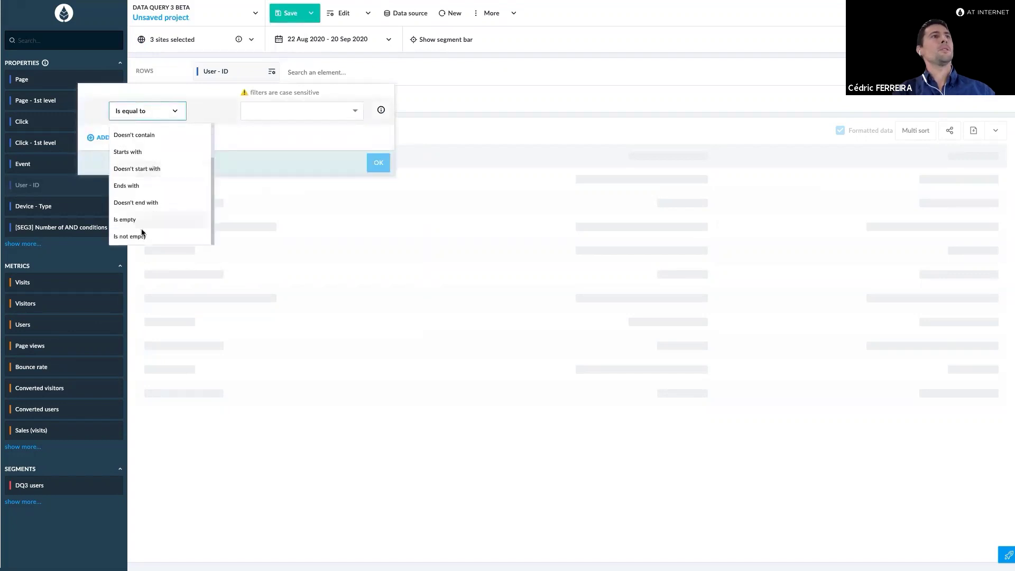
pyautogui.click(142, 236)
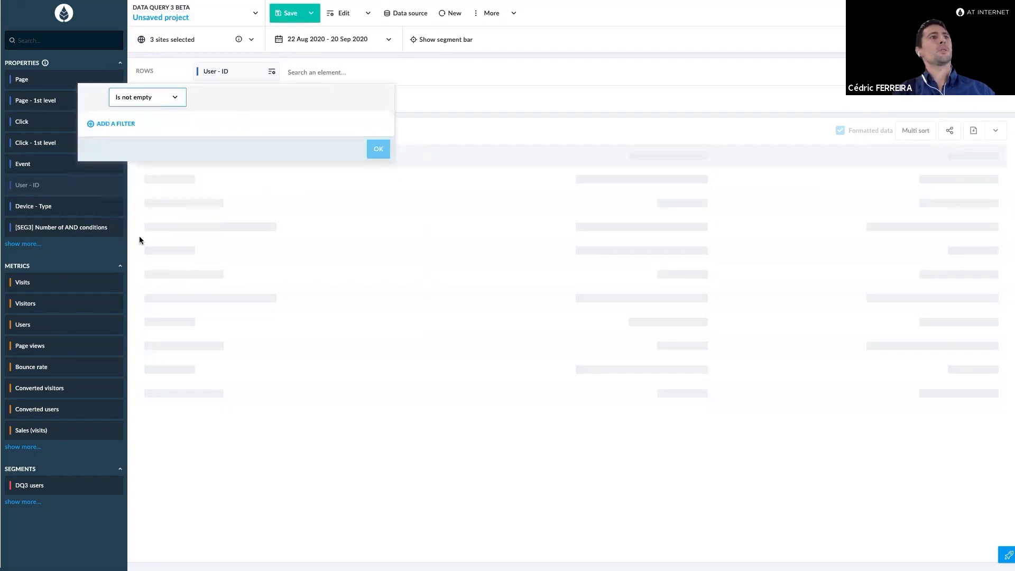
pyautogui.click(378, 151)
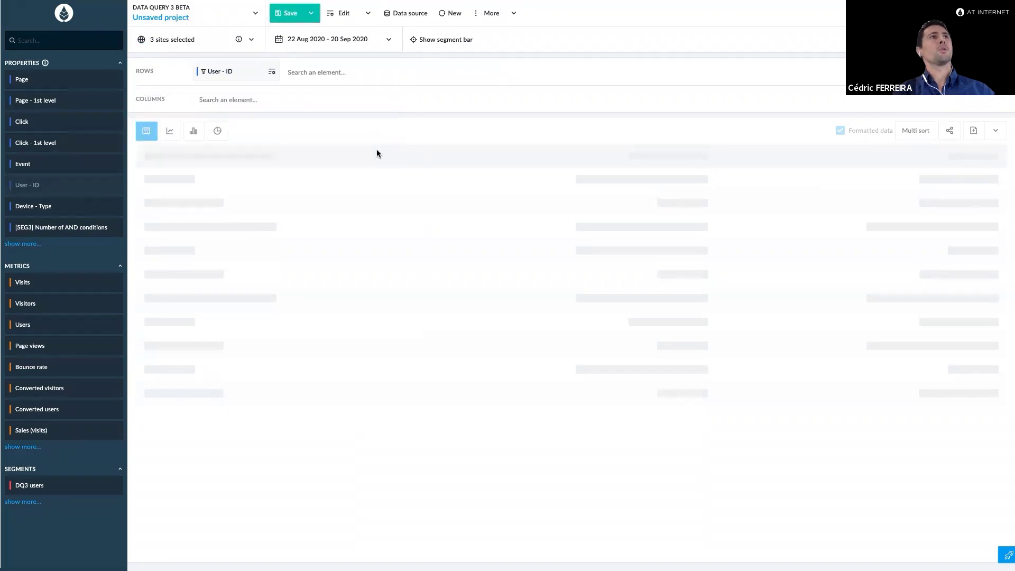
# Add the Visits metric to the columns and the Date property to the rows after User - ID
pyautogui.click(248, 102)
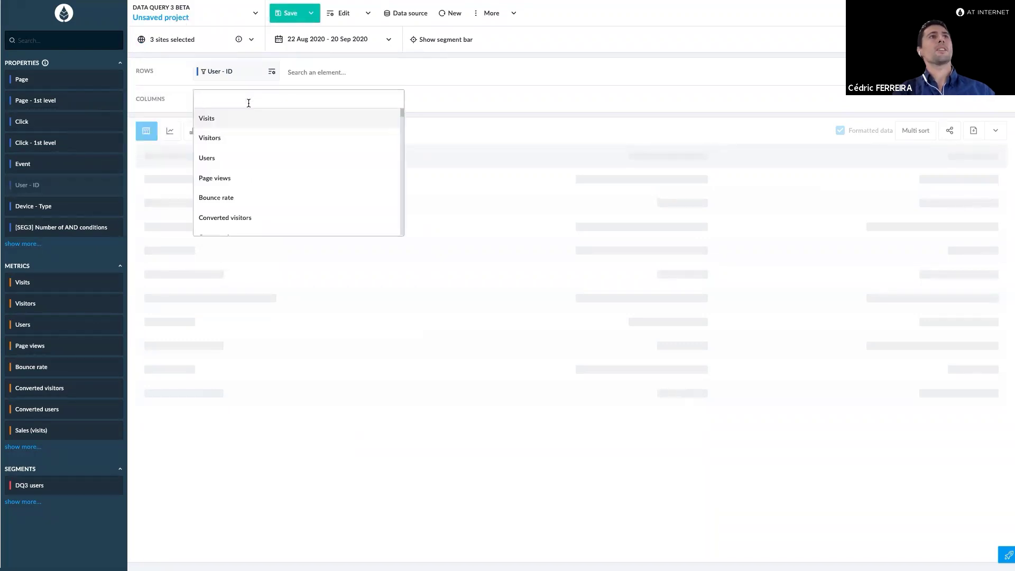
pyautogui.click(236, 119)
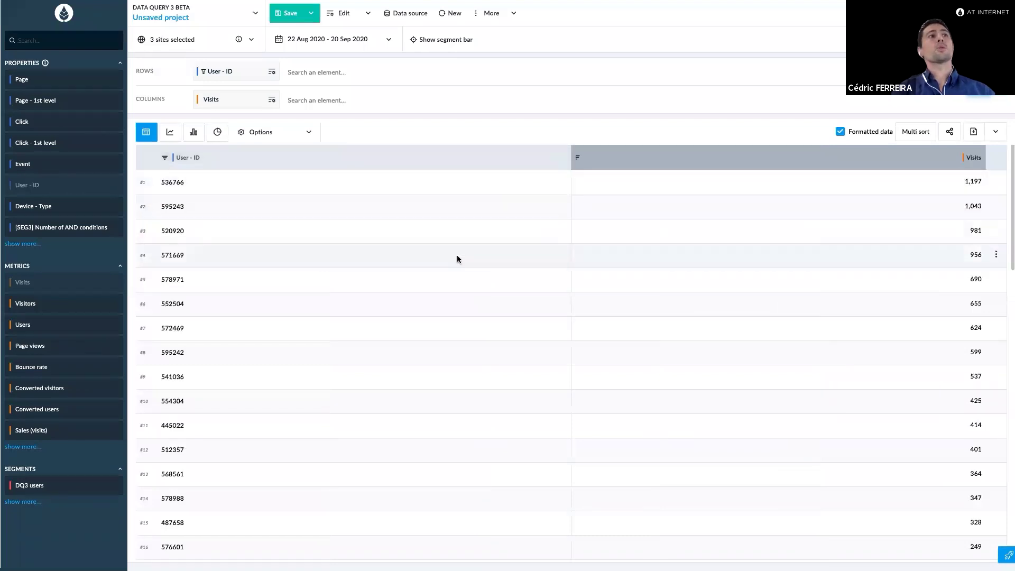
pyautogui.click(313, 70)
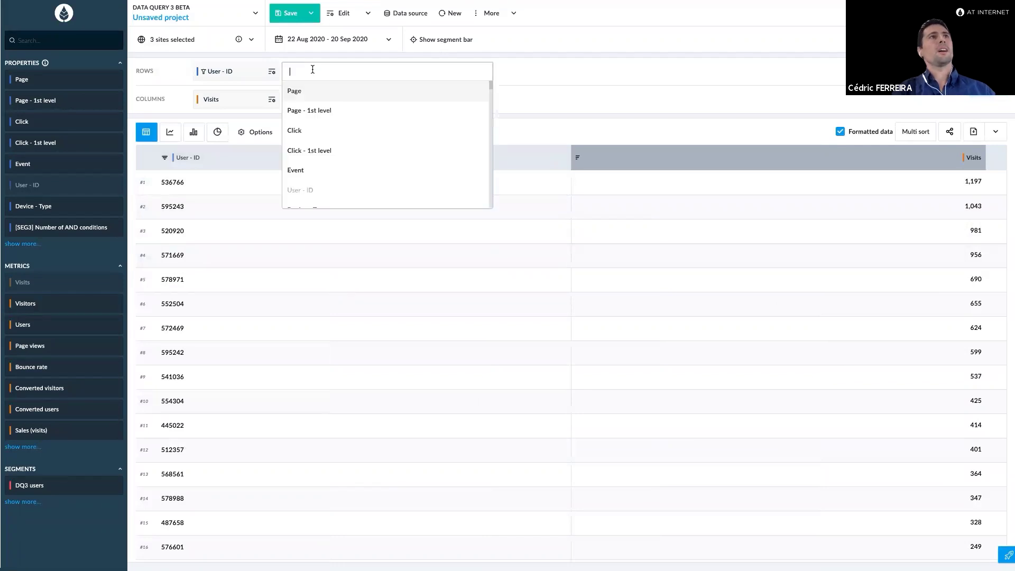
pyautogui.write('da')
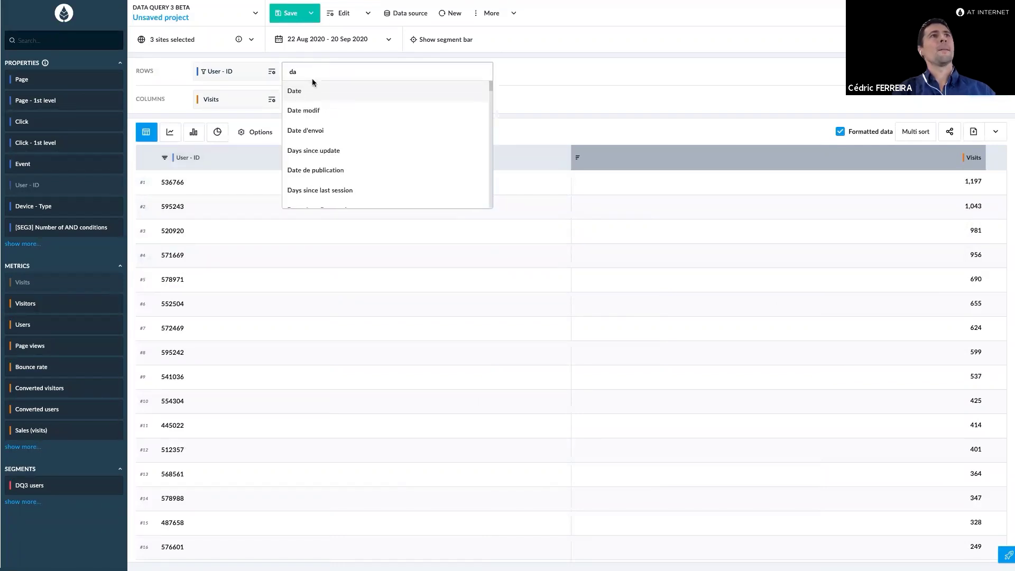
pyautogui.click(312, 96)
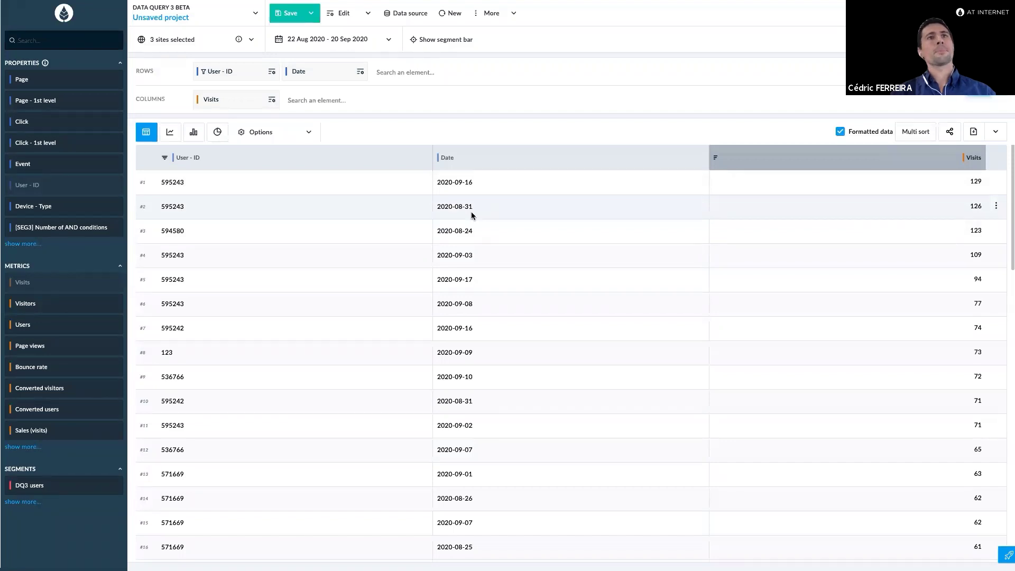
# Apply the Approximate count distinct function to the Date property
pyautogui.click(360, 73)
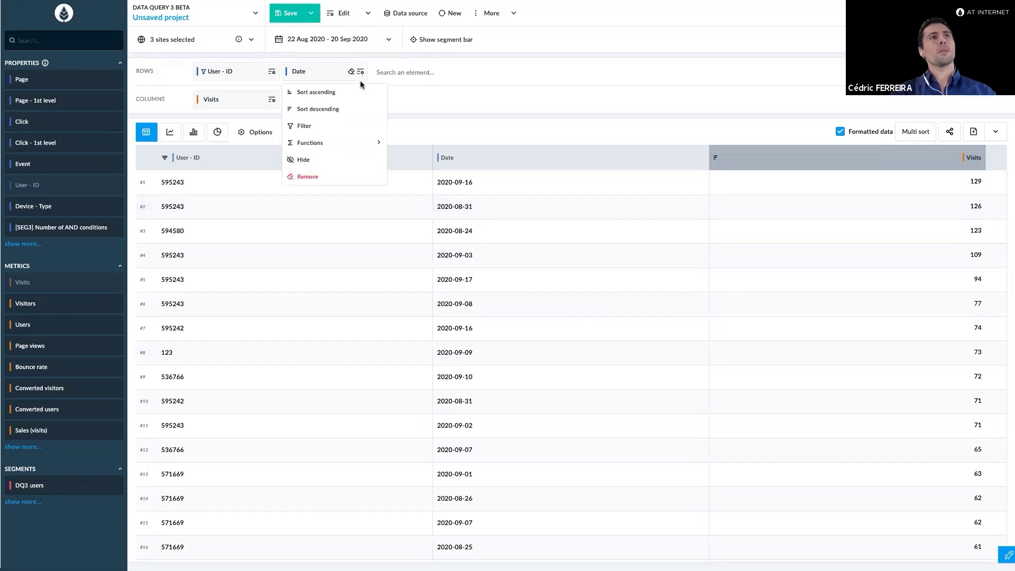
pyautogui.click(360, 149)
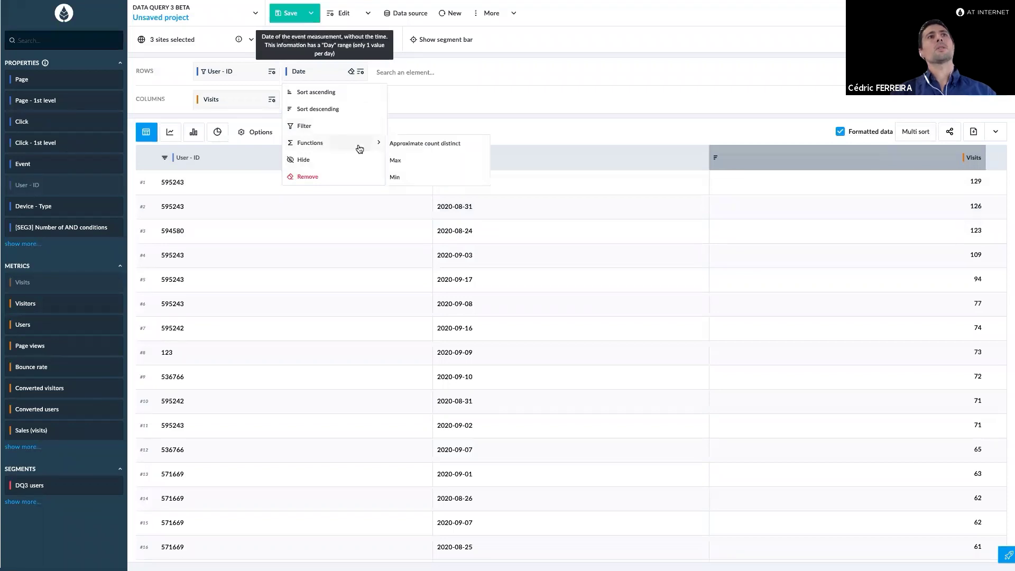
pyautogui.click(409, 144)
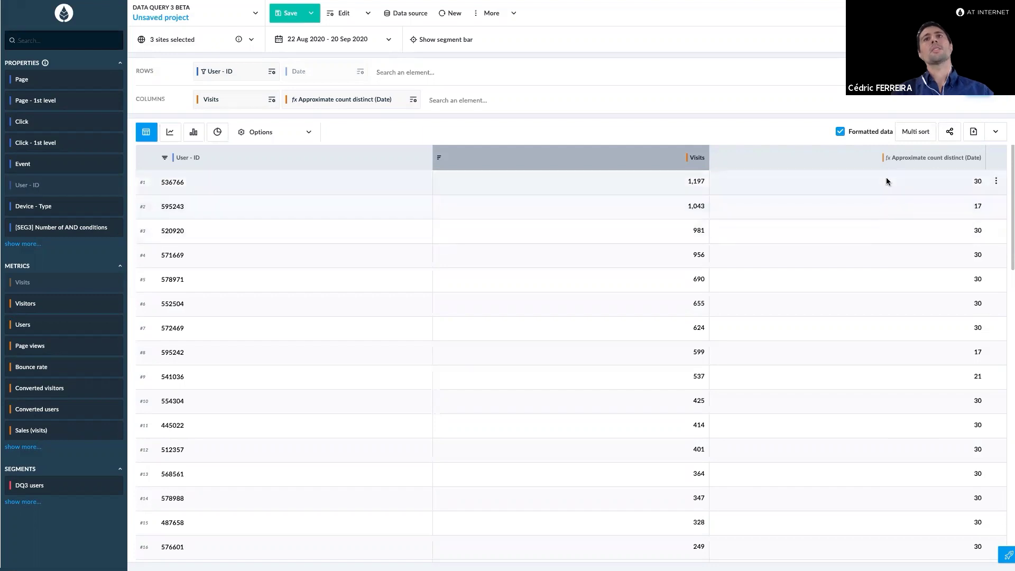
# Sort the users by Approximate count distinct (Date) in descending order, look over the rows, and reverse the sort to ascending
pyautogui.click(904, 160)
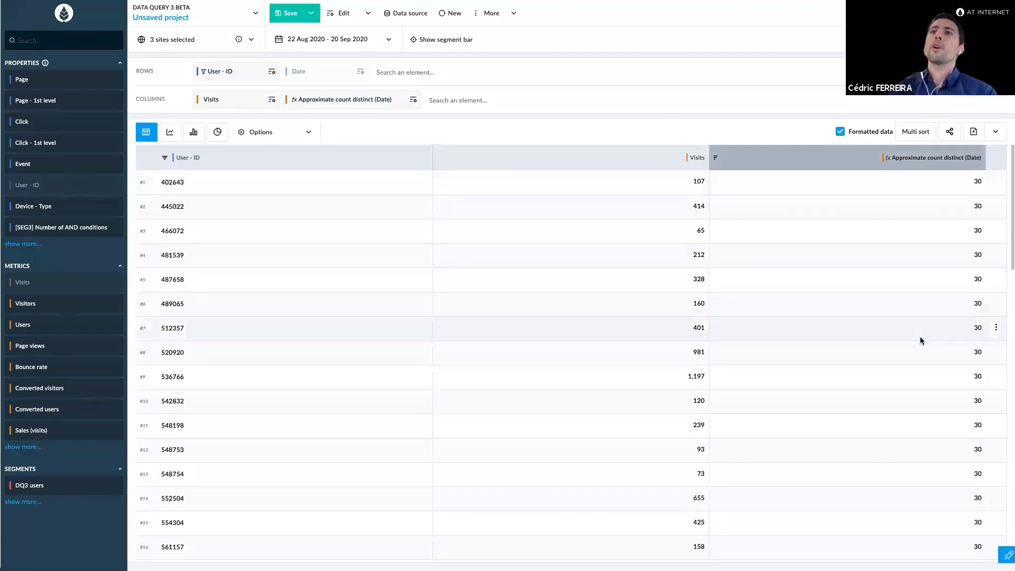
pyautogui.scroll(-3, 920, 336)
pyautogui.scroll(3, 920, 340)
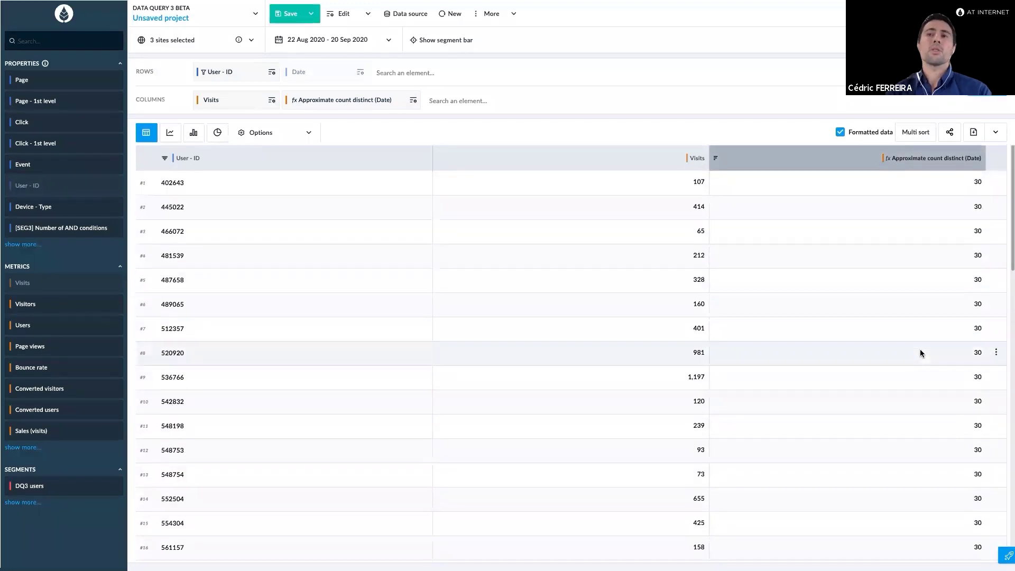
pyautogui.click(924, 157)
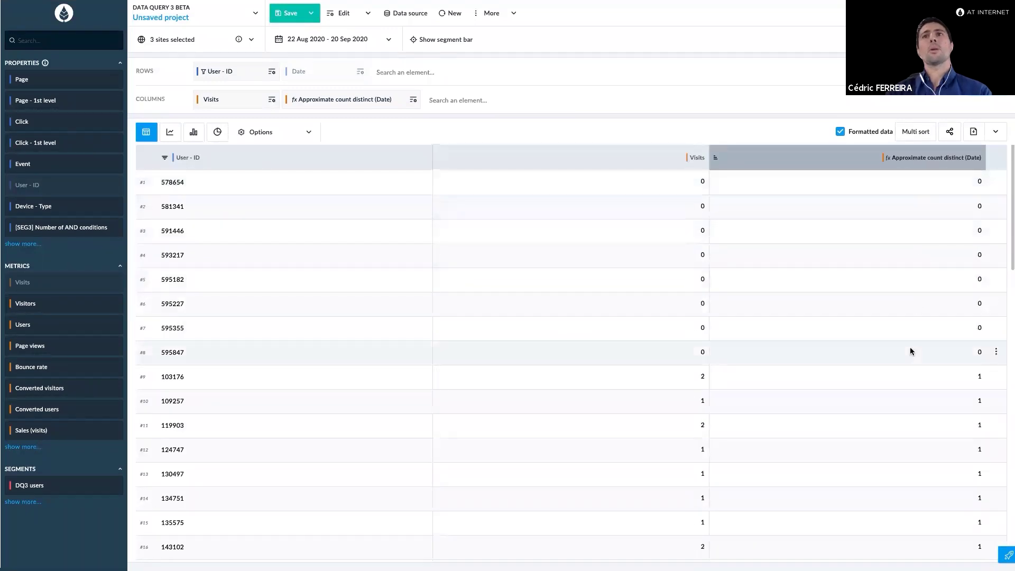
# Look over the users with the fewest distinct dates, and sort the table by Visits in descending order
pyautogui.scroll(-2, 913, 358)
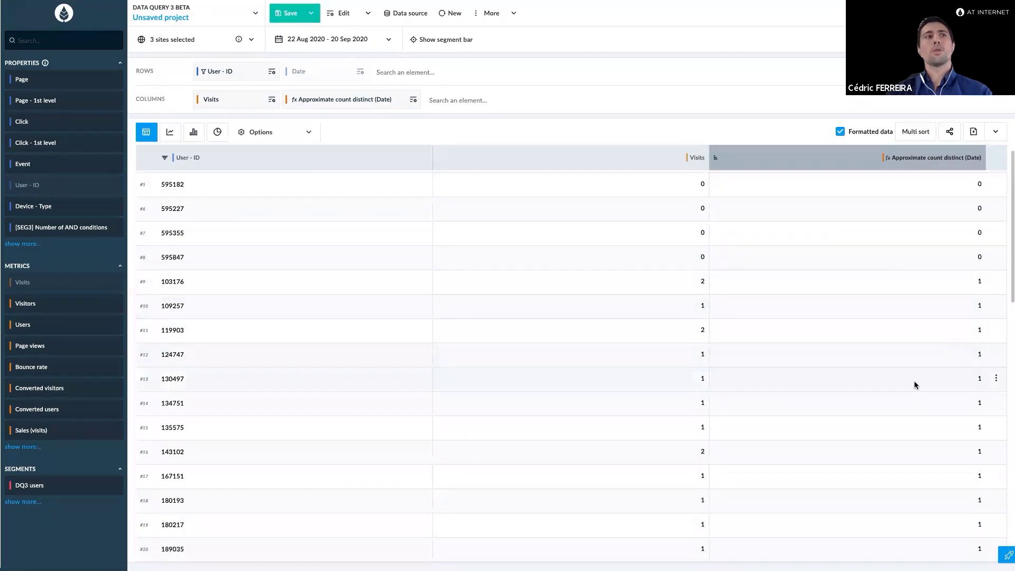
pyautogui.scroll(-1, 915, 451)
pyautogui.scroll(-3, 916, 451)
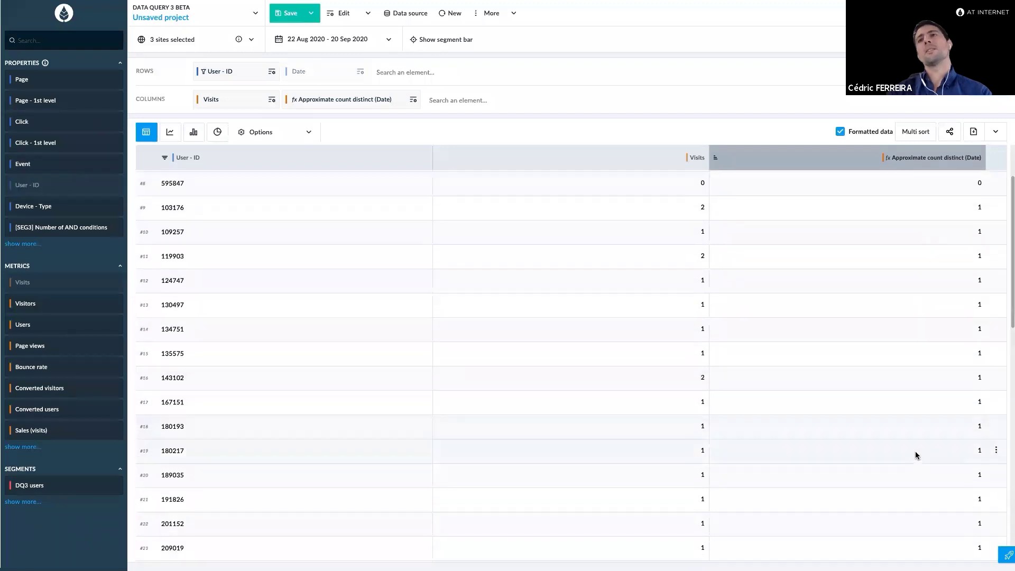
pyautogui.scroll(-2, 915, 454)
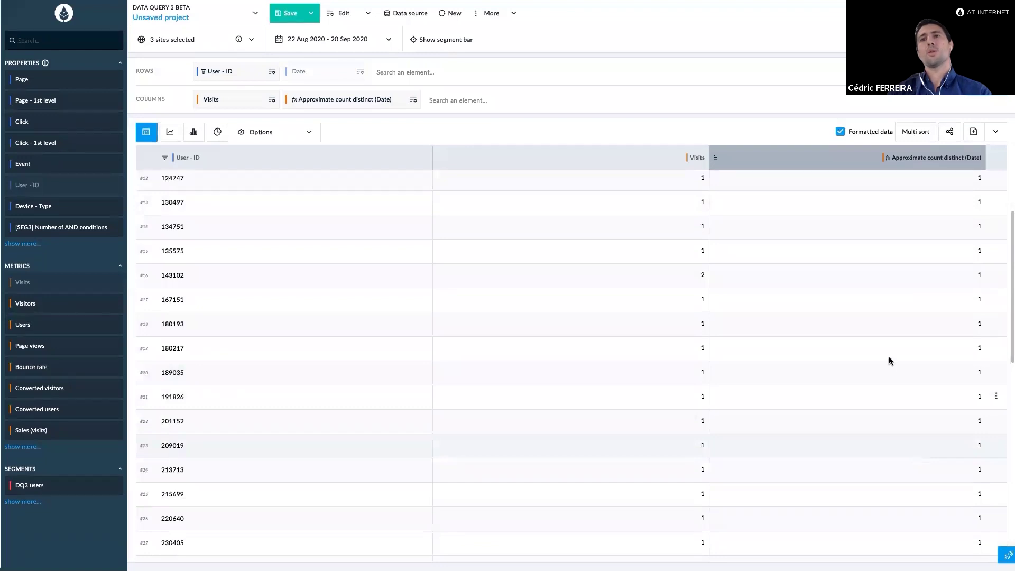
pyautogui.click(669, 157)
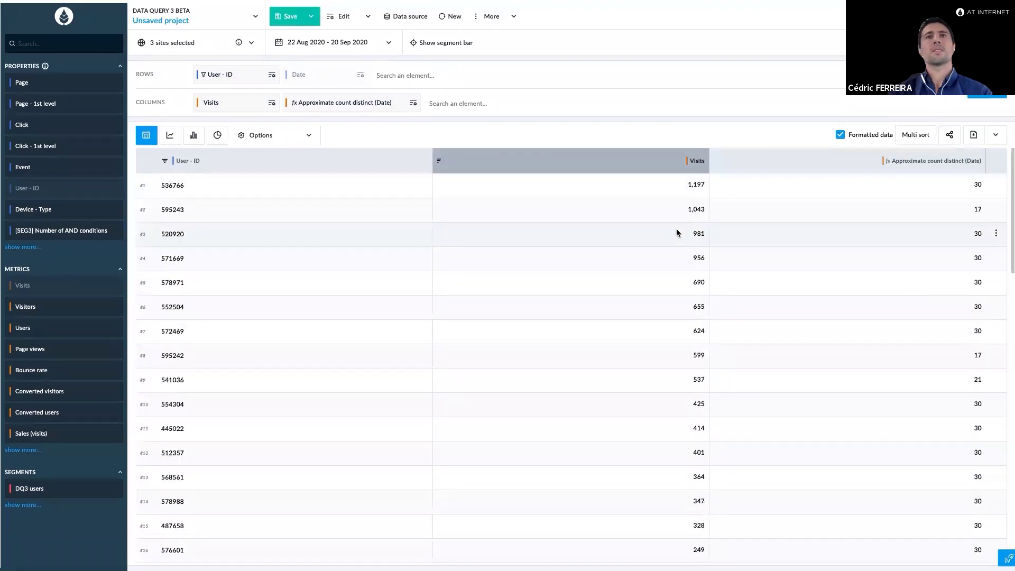
# Apply the Min and Max functions to the Date property to add each user's first and last visit dates
pyautogui.click(362, 73)
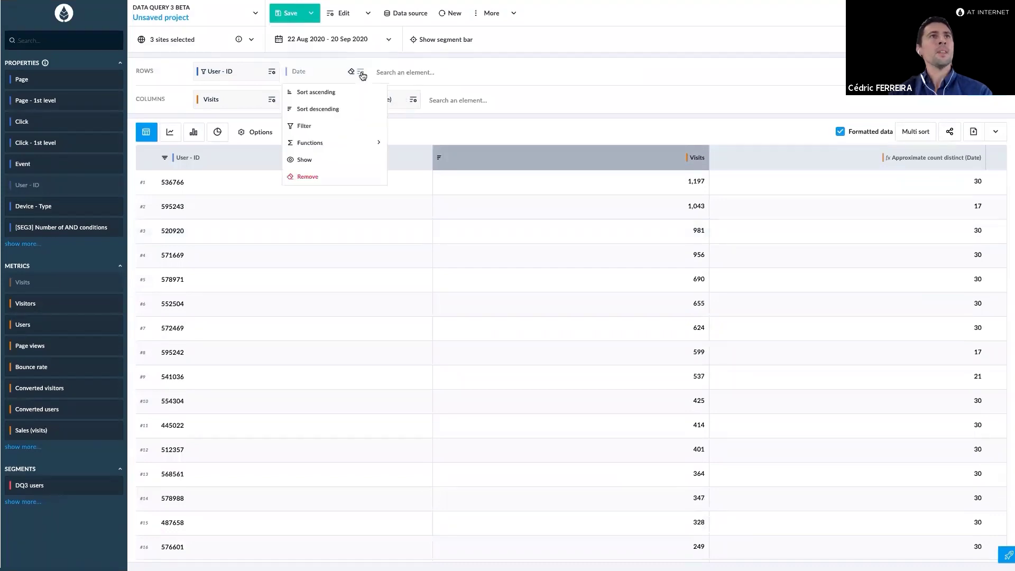
pyautogui.click(357, 152)
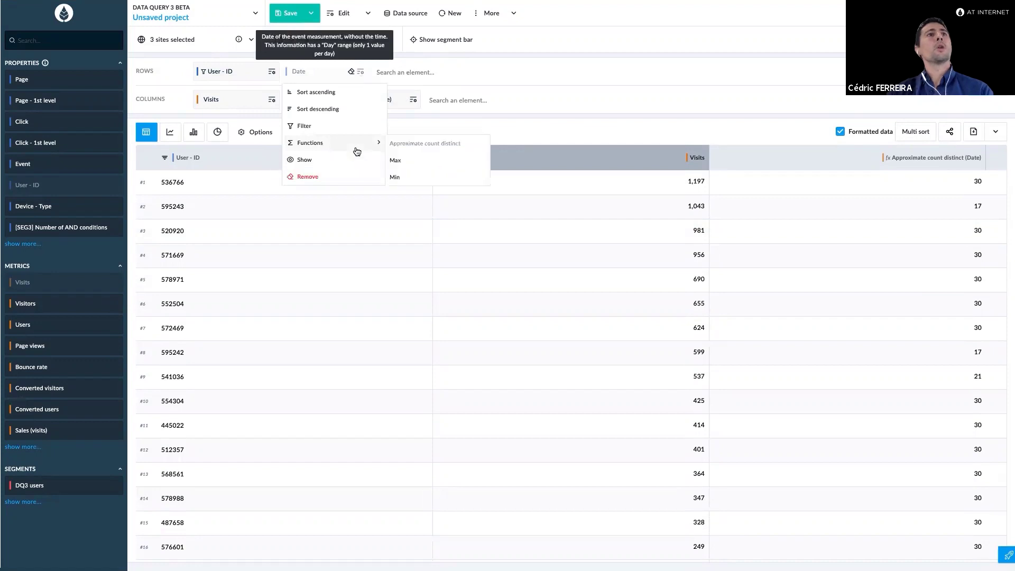
pyautogui.click(396, 178)
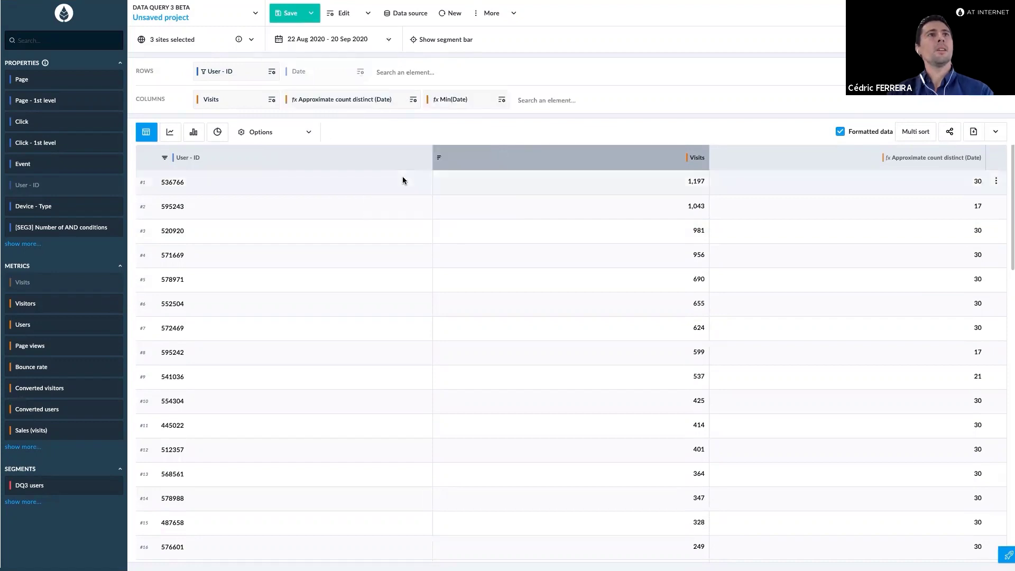
pyautogui.click(360, 72)
pyautogui.click(354, 144)
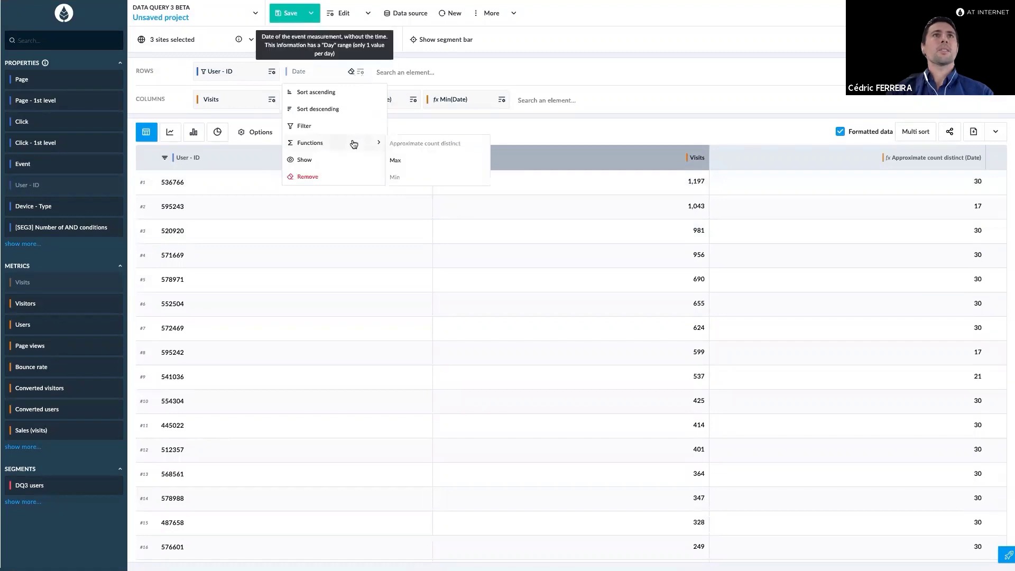
pyautogui.click(398, 161)
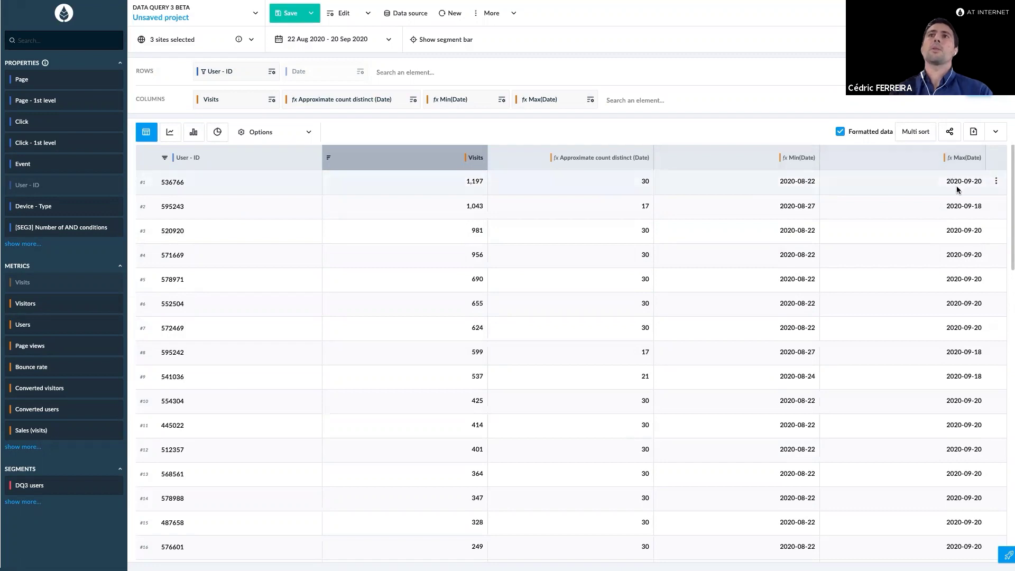
# Sort the users by Max(Date) in descending order, reverse the sort to ascending, and look over the rows
pyautogui.click(910, 169)
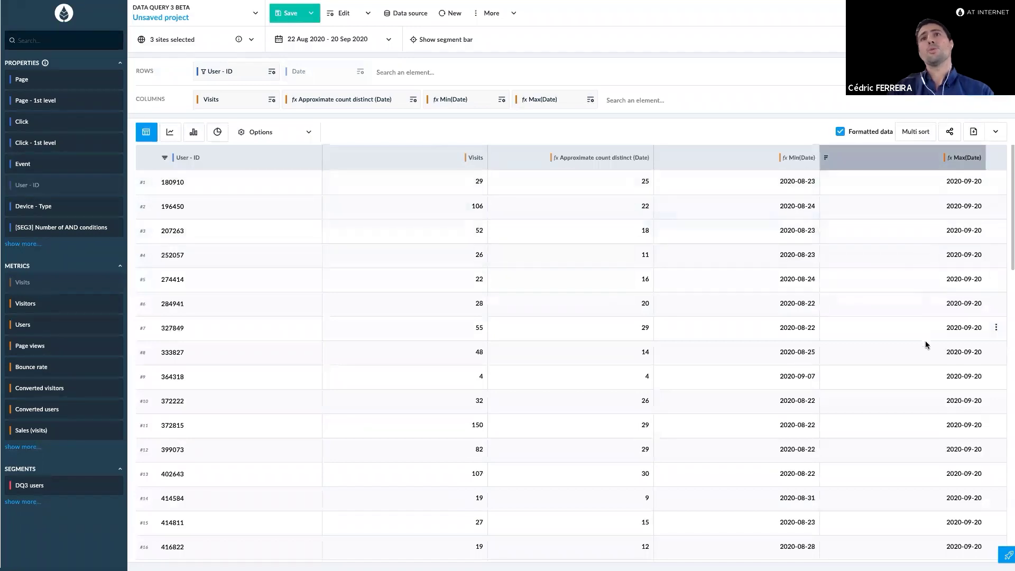
pyautogui.scroll(-3, 924, 375)
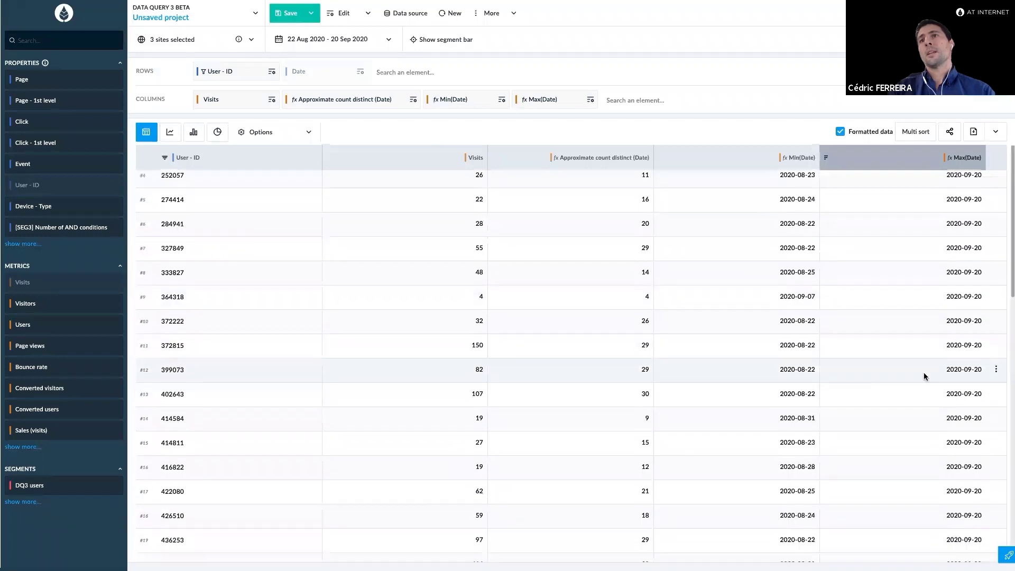
pyautogui.scroll(3, 924, 376)
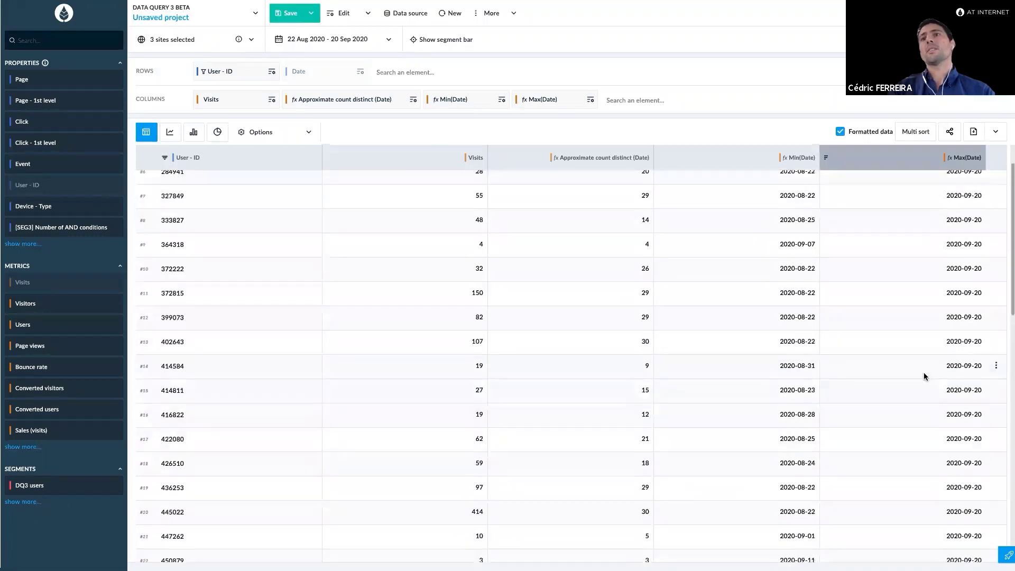
pyautogui.click(921, 159)
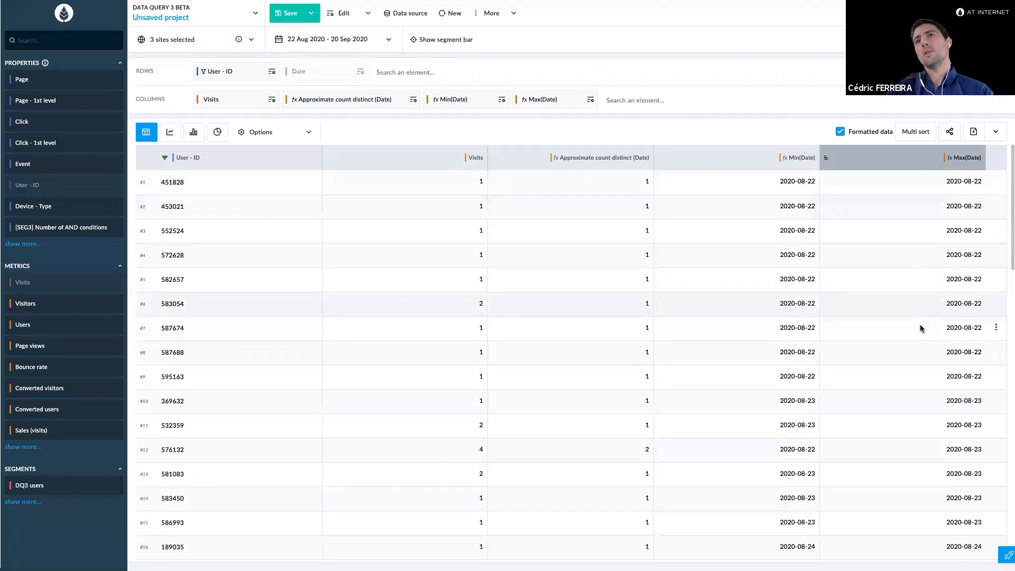
pyautogui.scroll(-5, 918, 497)
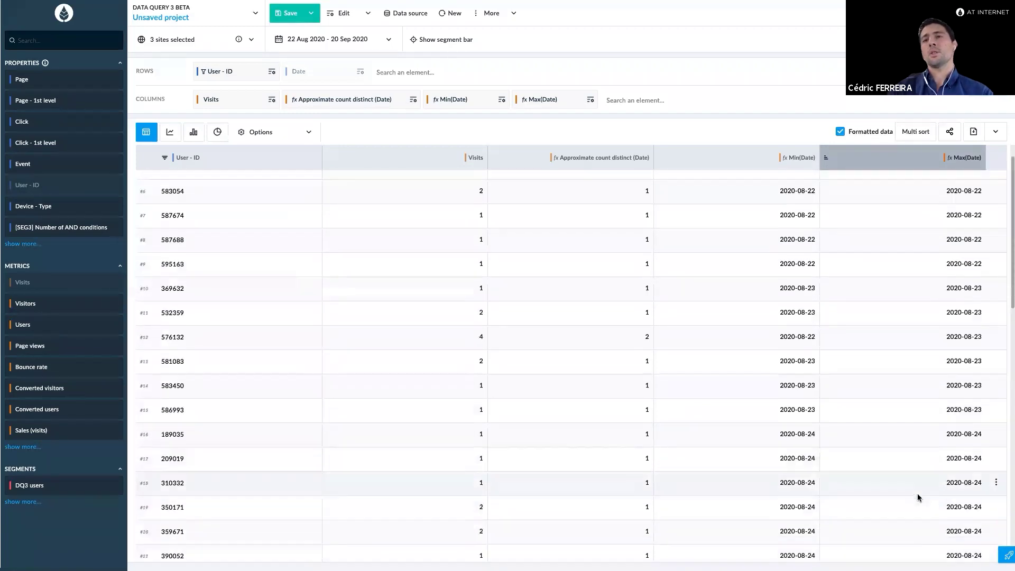
pyautogui.scroll(-1, 617, 175)
# Sort the users by Approximate count distinct (Date) in descending order and display the query's API body for a POST request
pyautogui.click(617, 164)
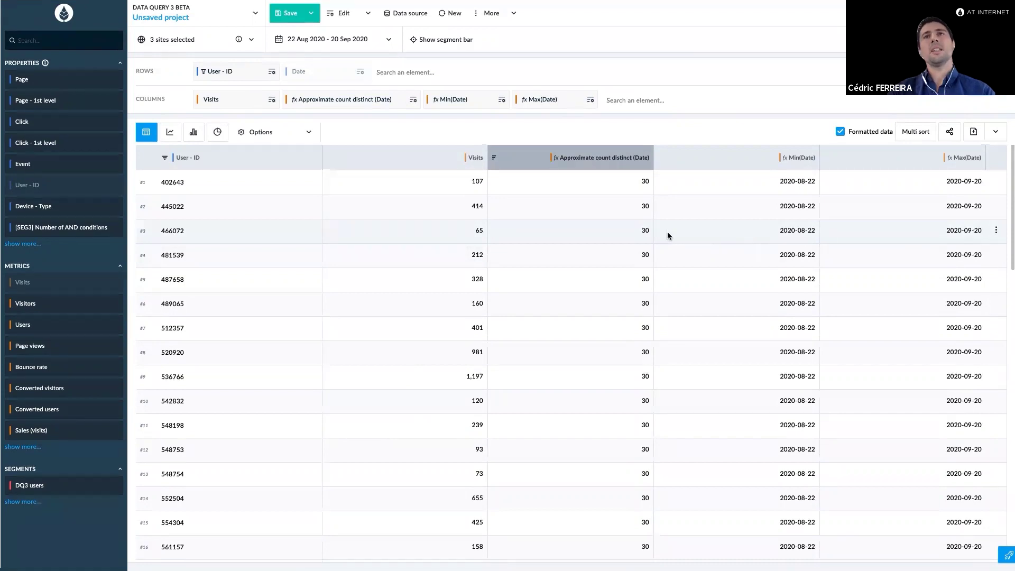
pyautogui.click(950, 133)
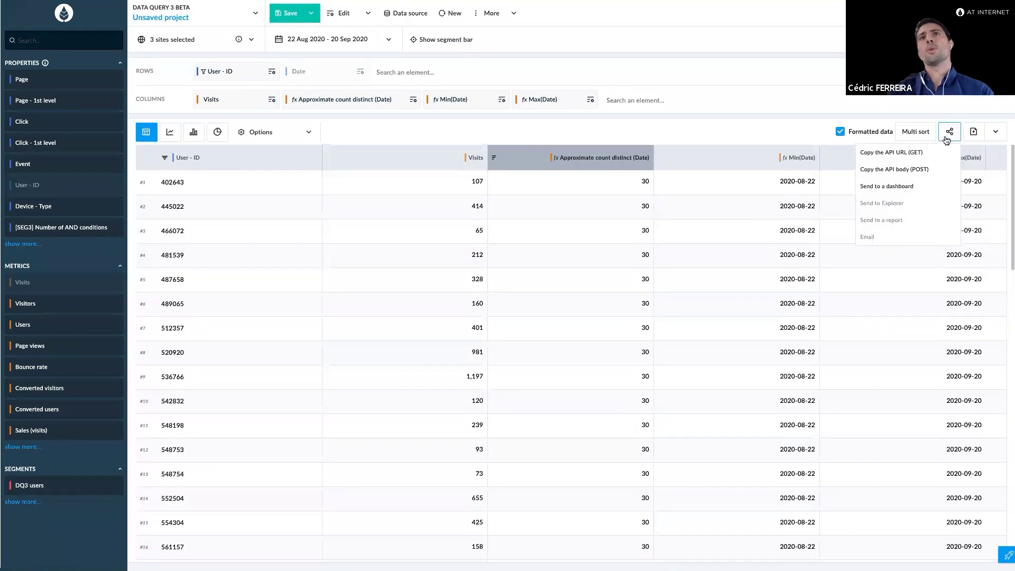
pyautogui.click(916, 177)
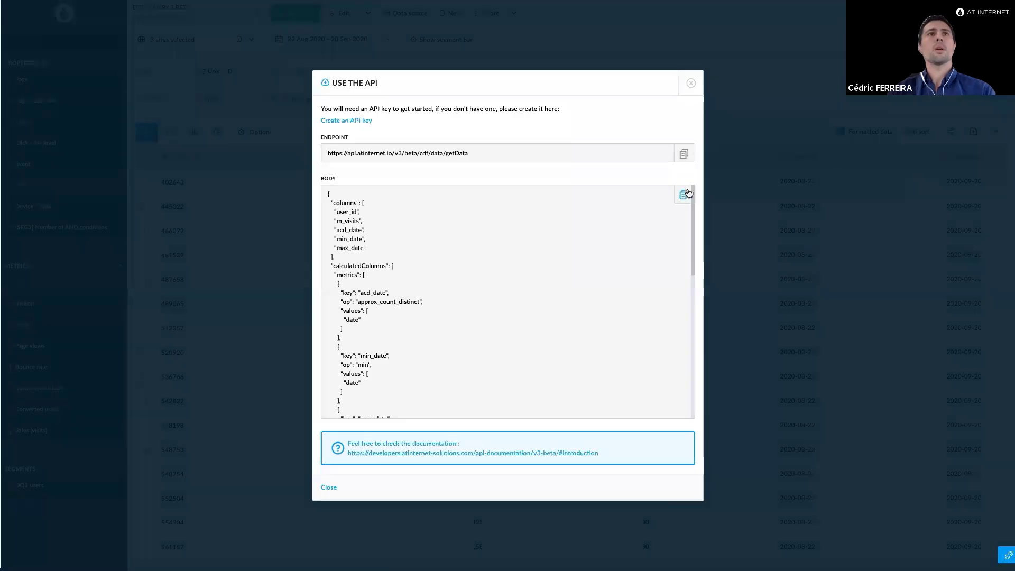
pyautogui.moveTo(534, 173); pyautogui.dragTo(682, 157)
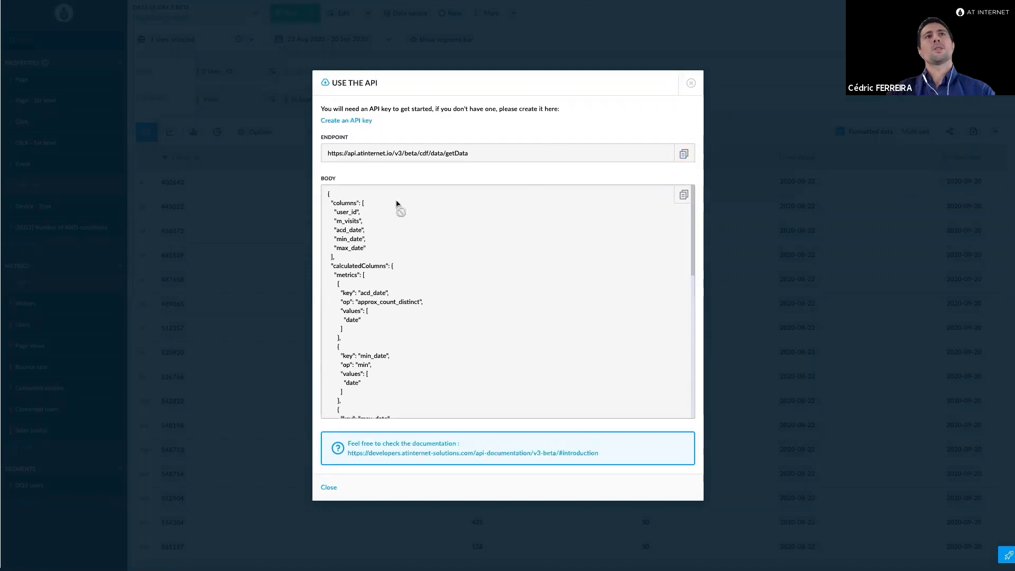
# Read through the API request body, from the columns and calculated metrics down to the period and options
pyautogui.scroll(-5, 408, 348)
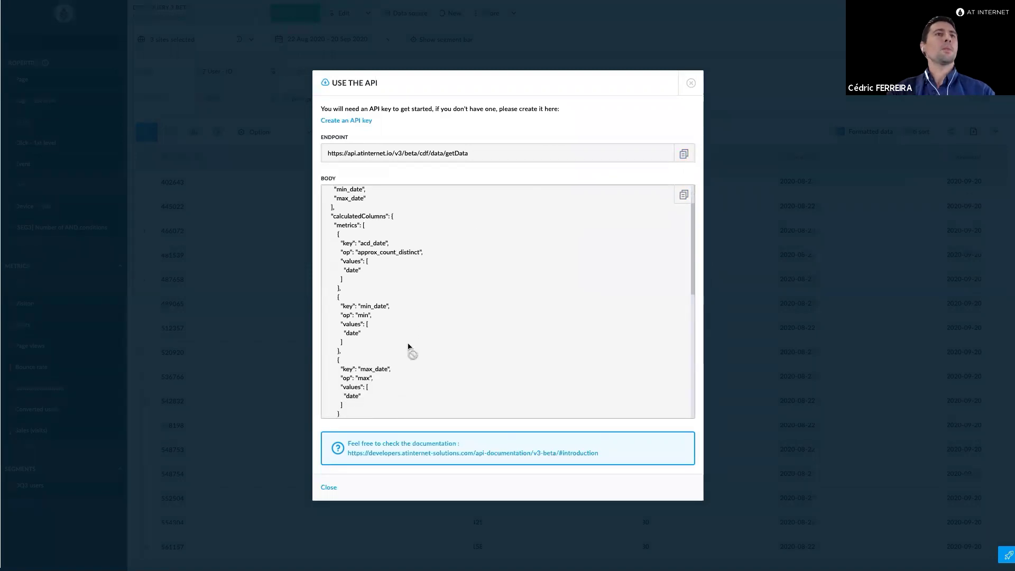
pyautogui.scroll(-4, 409, 348)
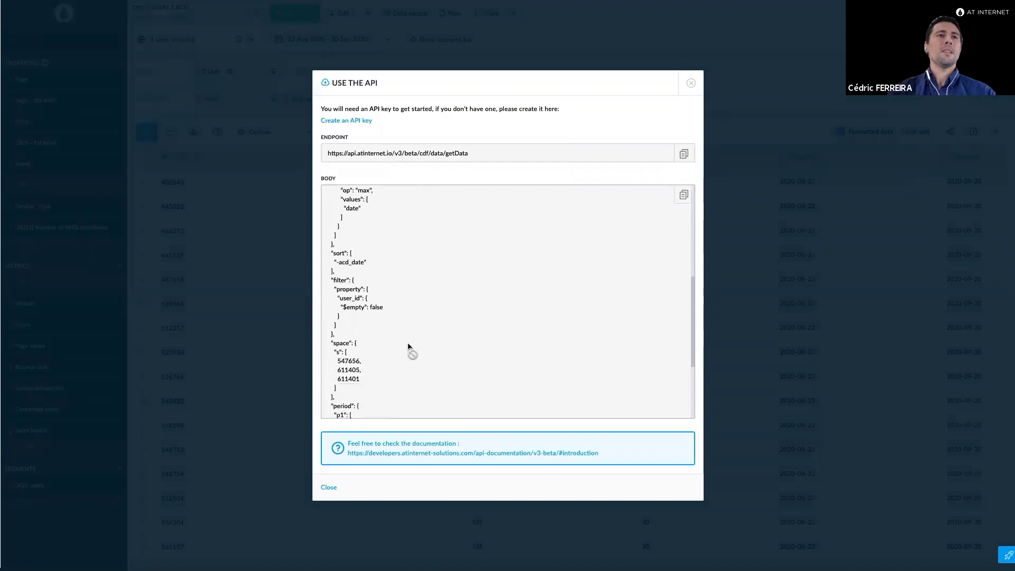
pyautogui.scroll(-3, 408, 348)
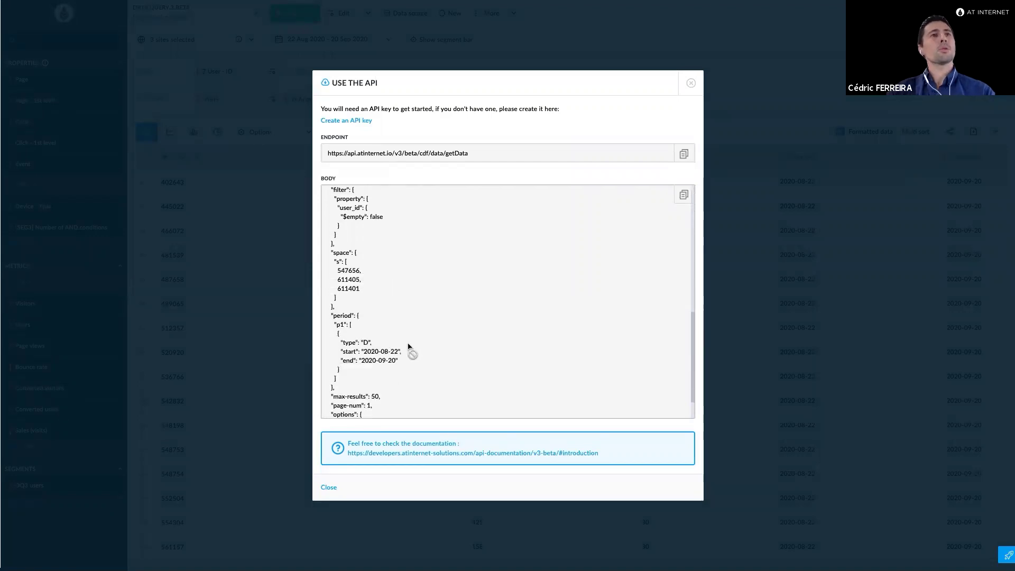
pyautogui.scroll(-2, 408, 347)
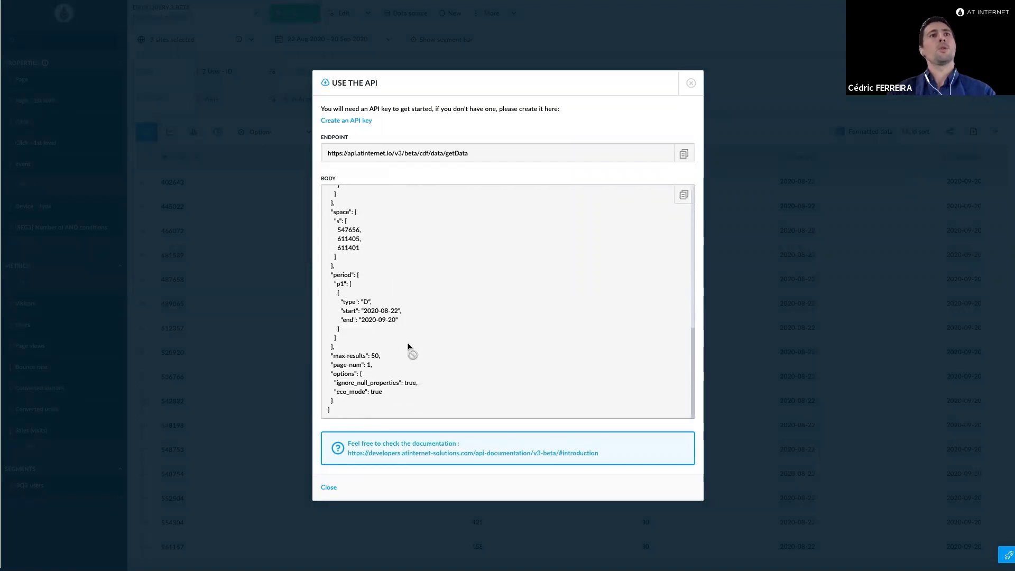
pyautogui.scroll(10, 408, 348)
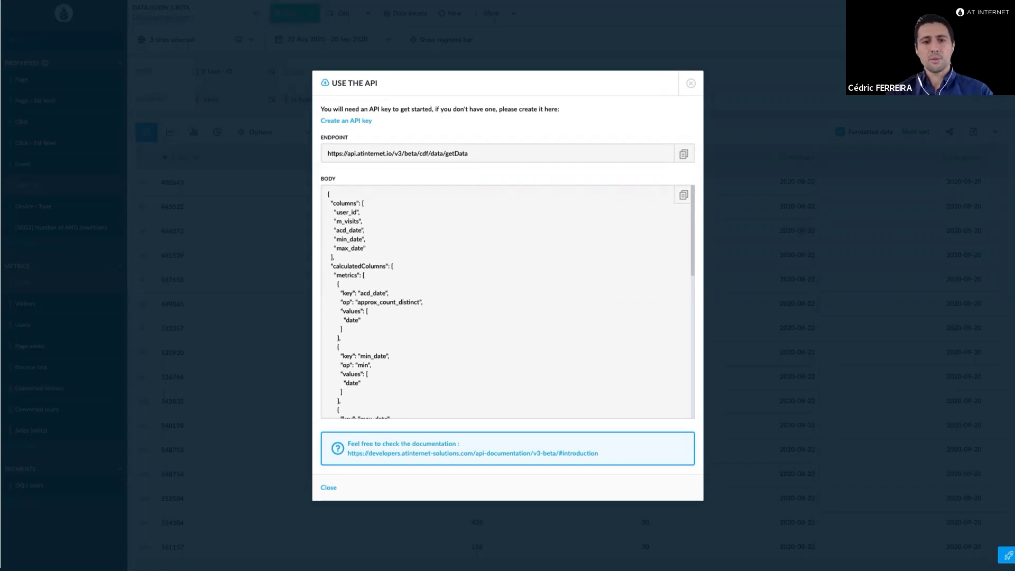
pyautogui.hotkey('alt', 'Tab')
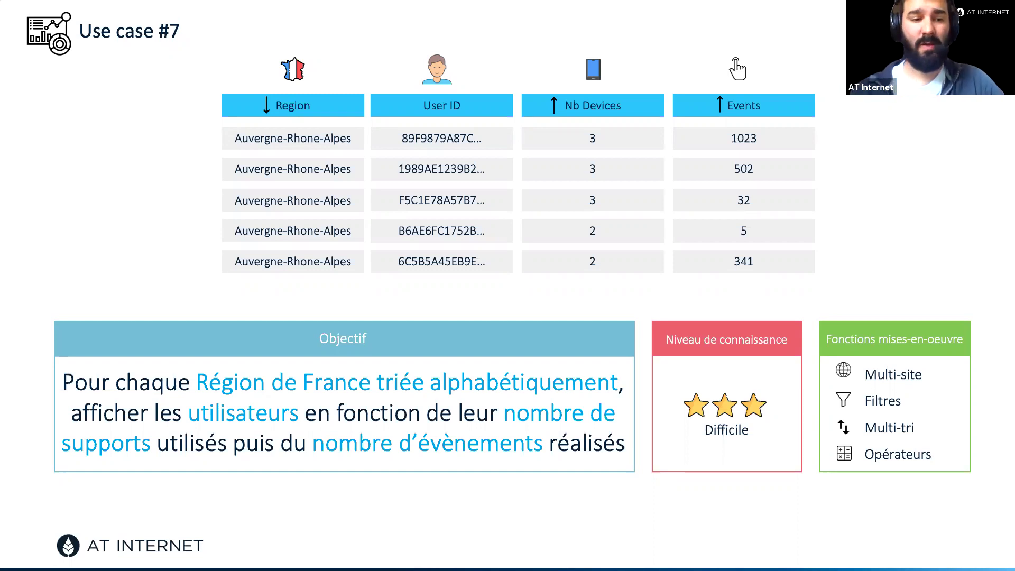
pyautogui.click(27, 459)
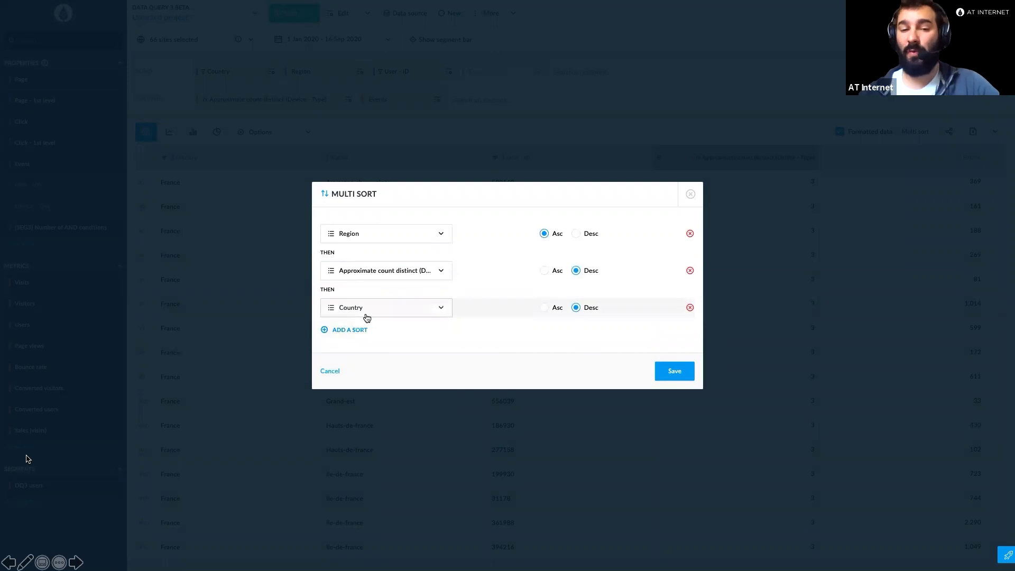
# Set the third multi-sort criterion to Events in descending order, apply the sort, and look over the sorted rows
pyautogui.click(366, 317)
pyautogui.click(353, 396)
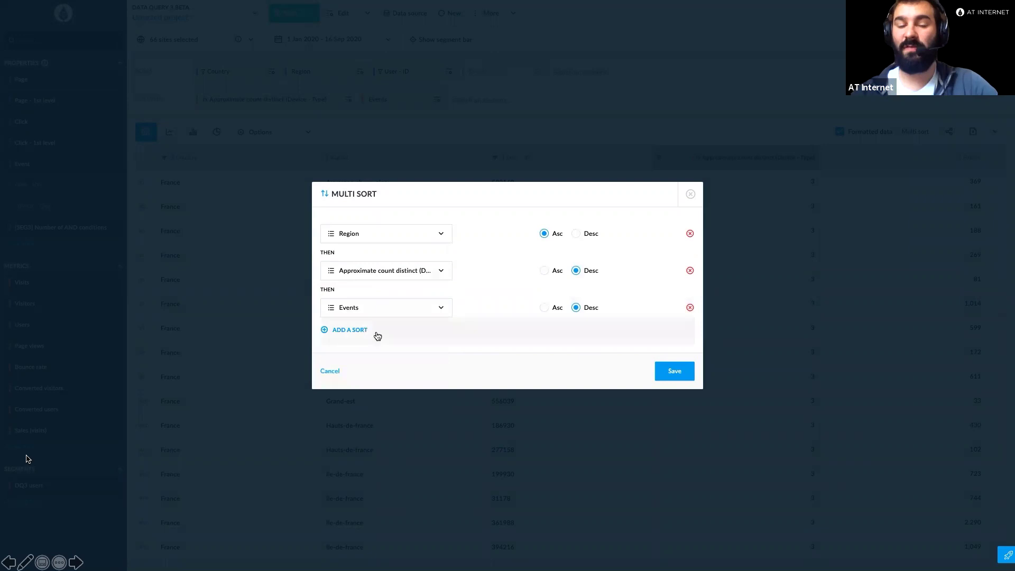
pyautogui.click(672, 372)
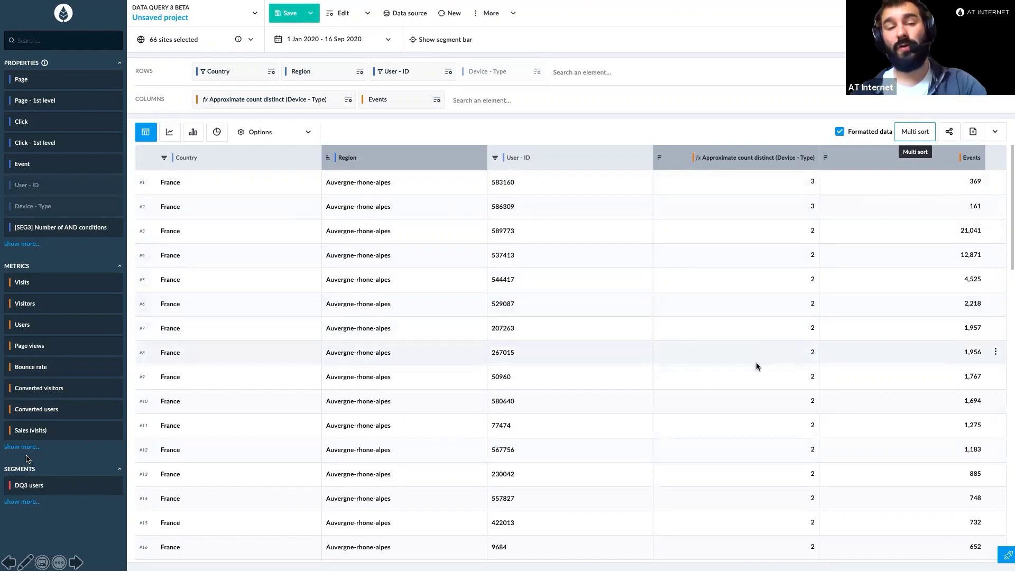
pyautogui.scroll(-1, 758, 399)
pyautogui.scroll(-3, 759, 402)
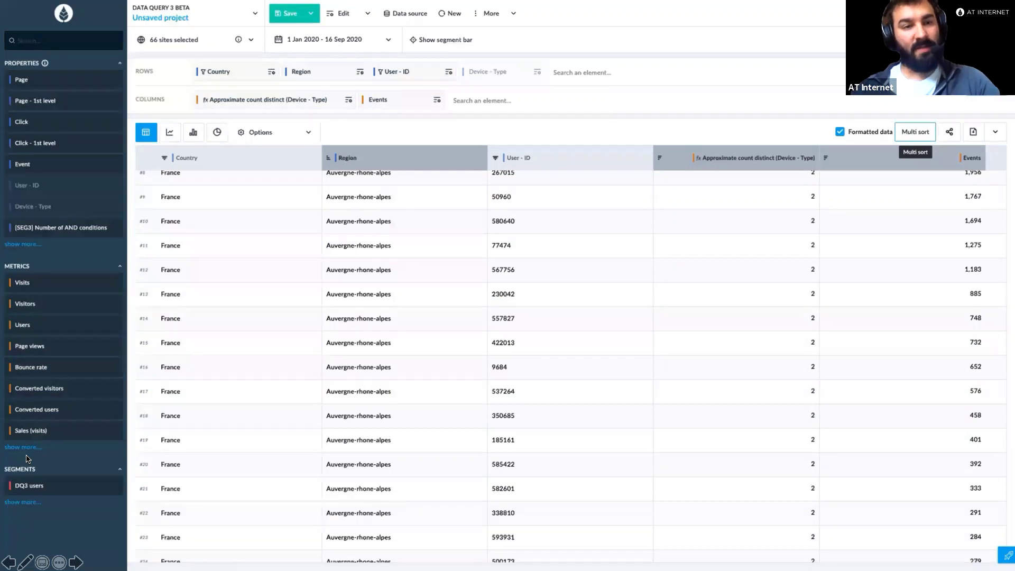
pyautogui.press('Right')
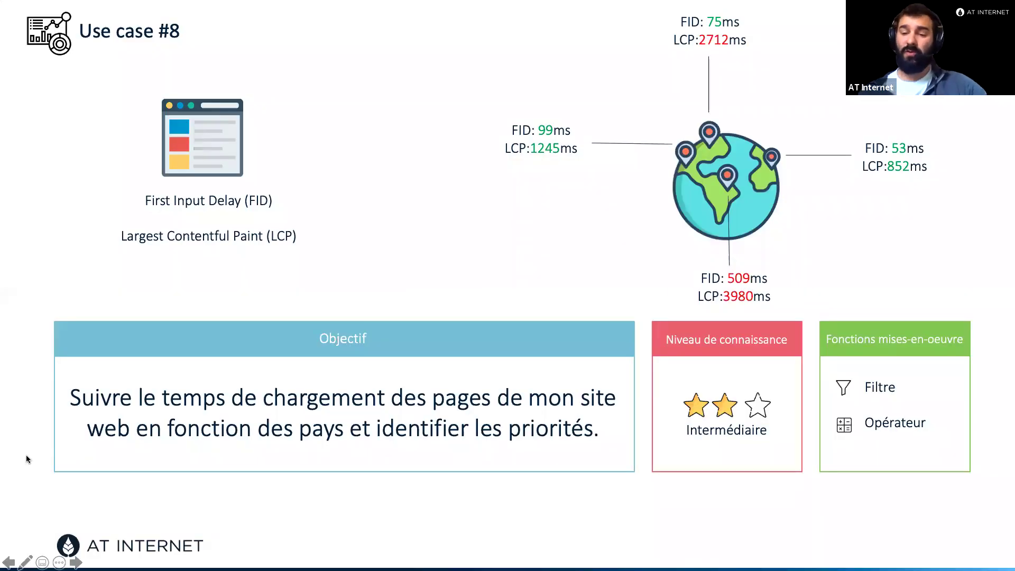
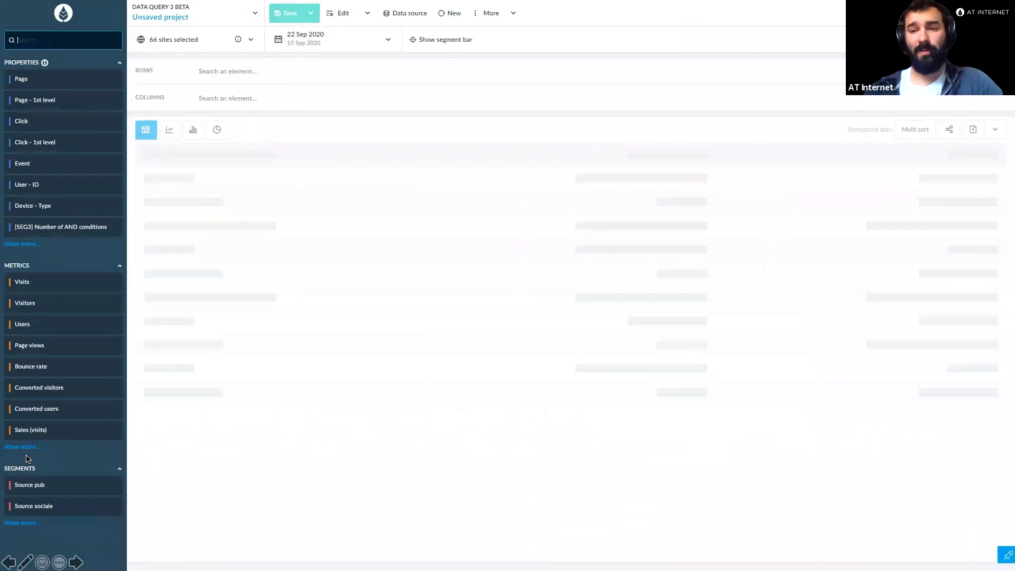
# Find the performance properties and add First Input Delay (FID) and Largest Contentful Paint (LCP) to the rows
pyautogui.write('perfo')
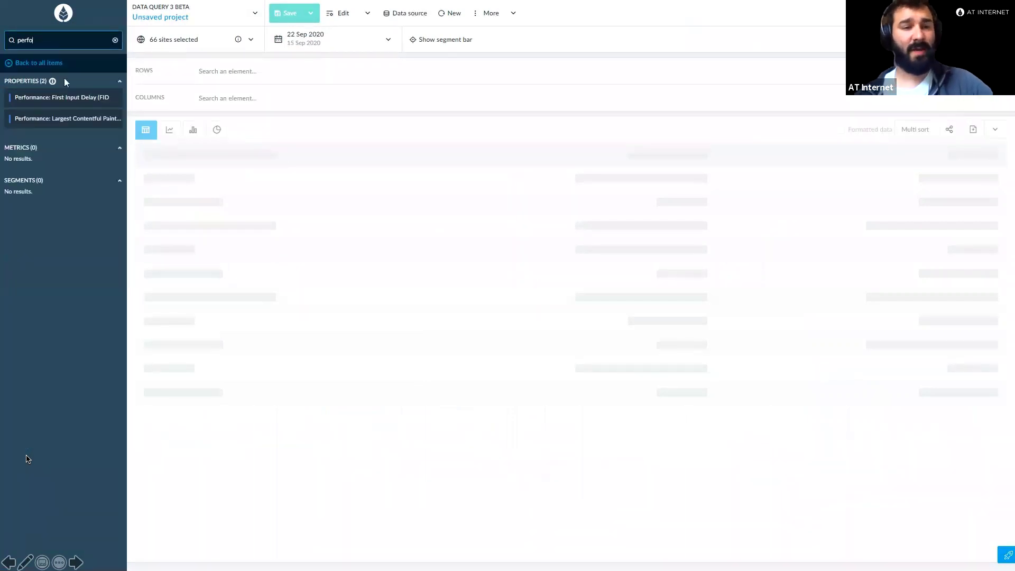
pyautogui.click(33, 99)
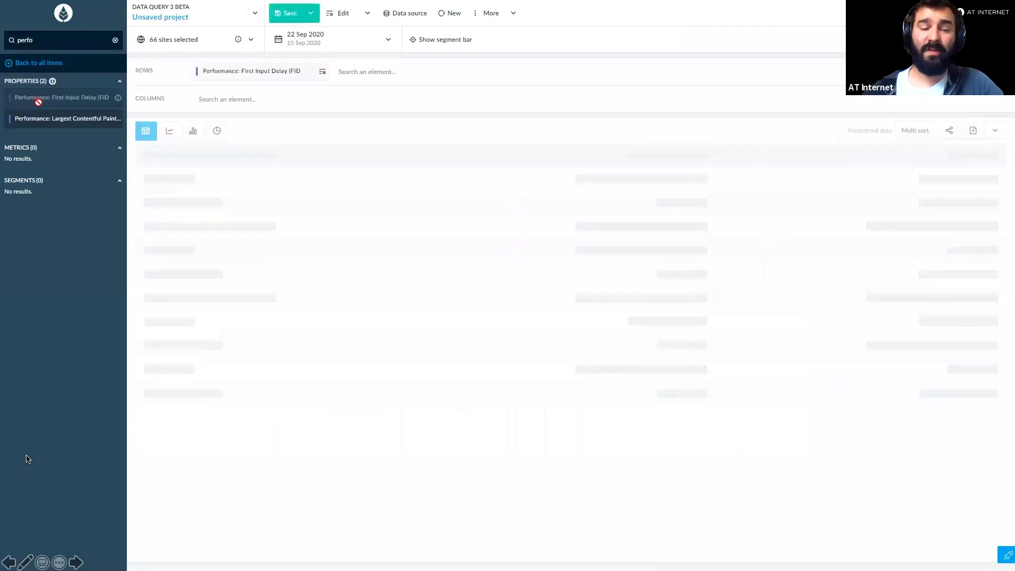
pyautogui.click(52, 119)
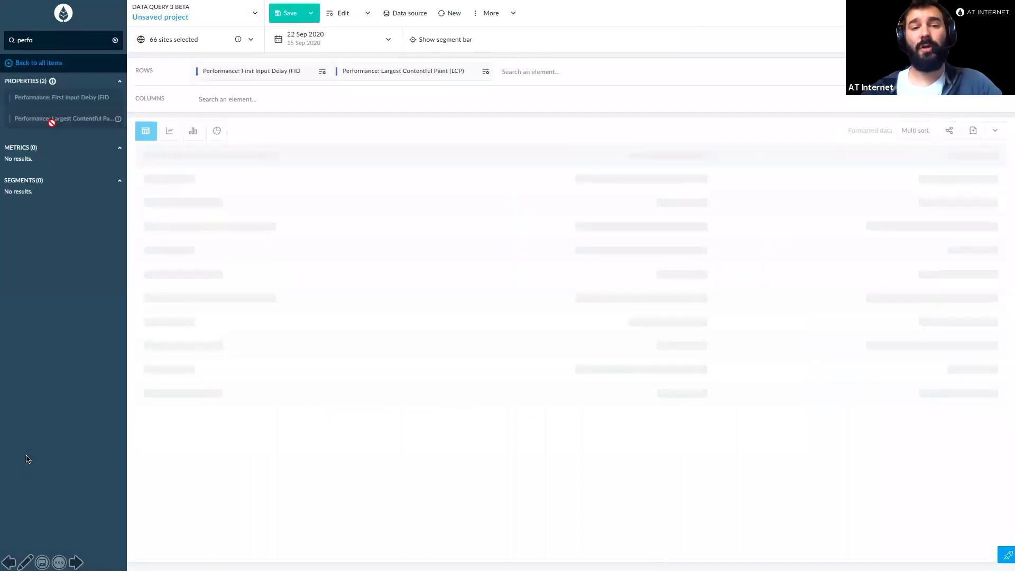
# Apply the Average function to the Performance: First Input Delay property in the rows
pyautogui.click(256, 78)
pyautogui.moveTo(238, 147)
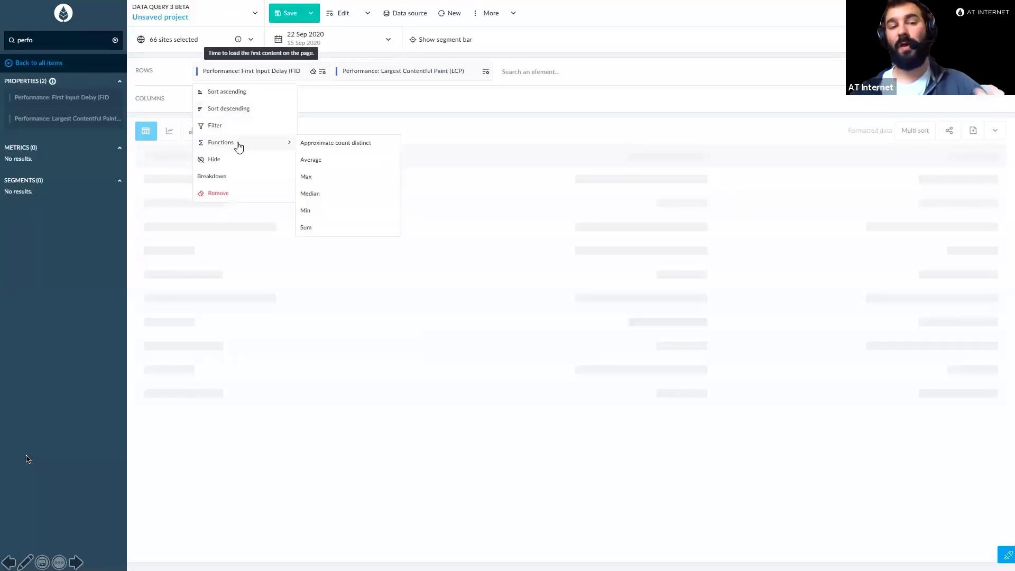
pyautogui.click(328, 164)
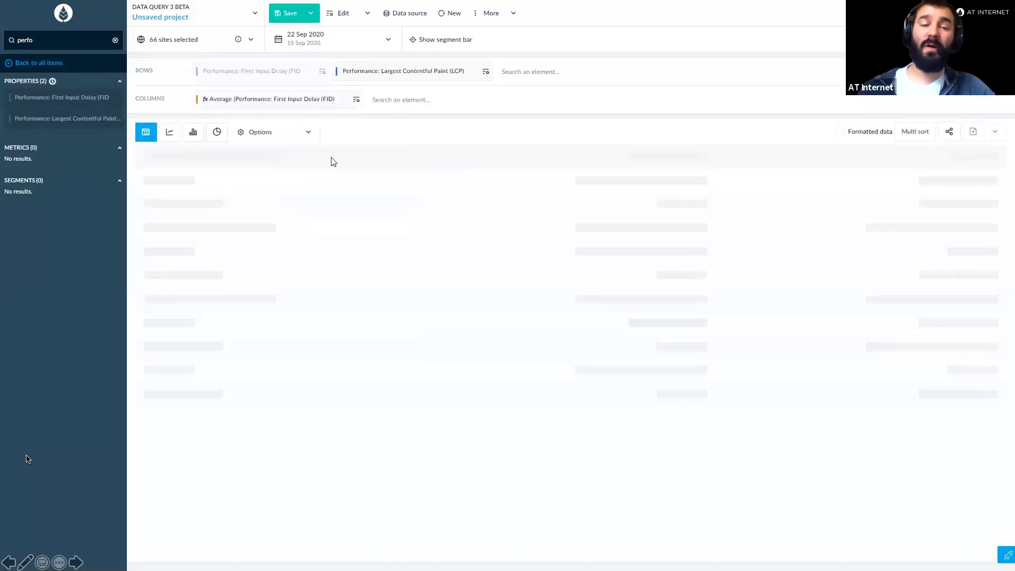
# Apply the Average function to the Performance: Largest Contentful Paint (LCP) property in the rows
pyautogui.click(386, 78)
pyautogui.moveTo(385, 145)
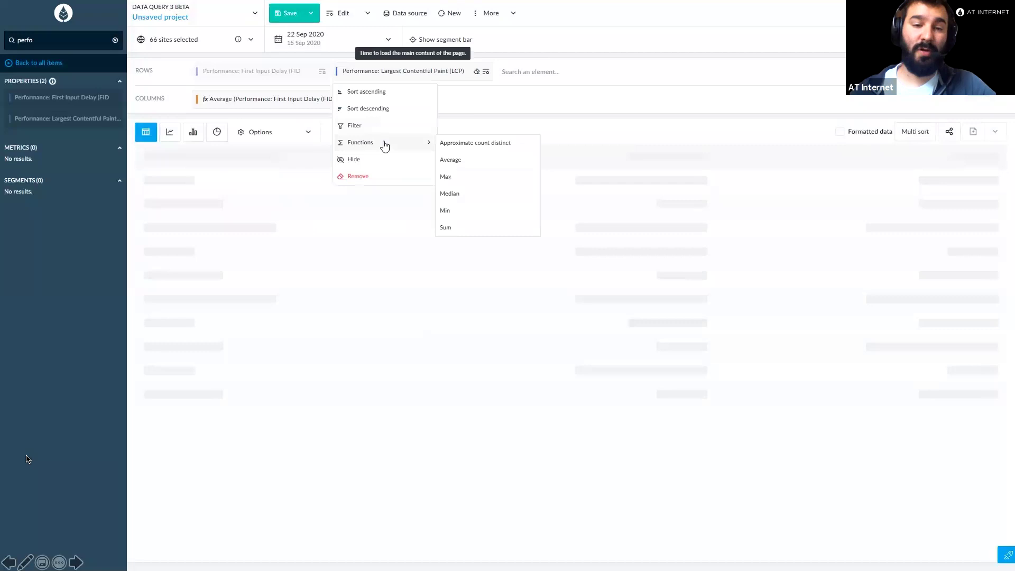
pyautogui.click(461, 165)
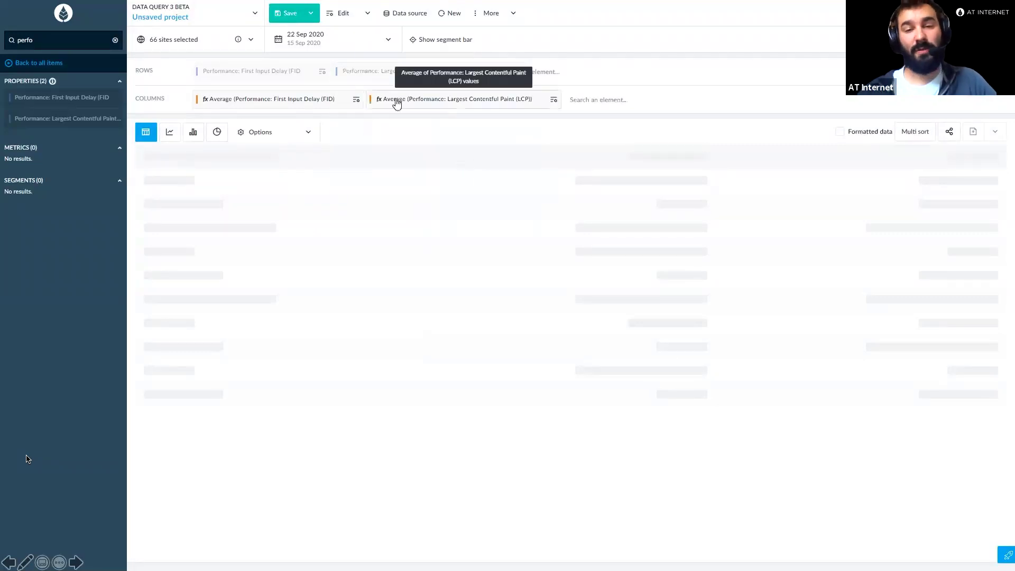
# Add the Country property to the rows and set the analysis period to Last 30 days
pyautogui.click(563, 72)
pyautogui.write('country')
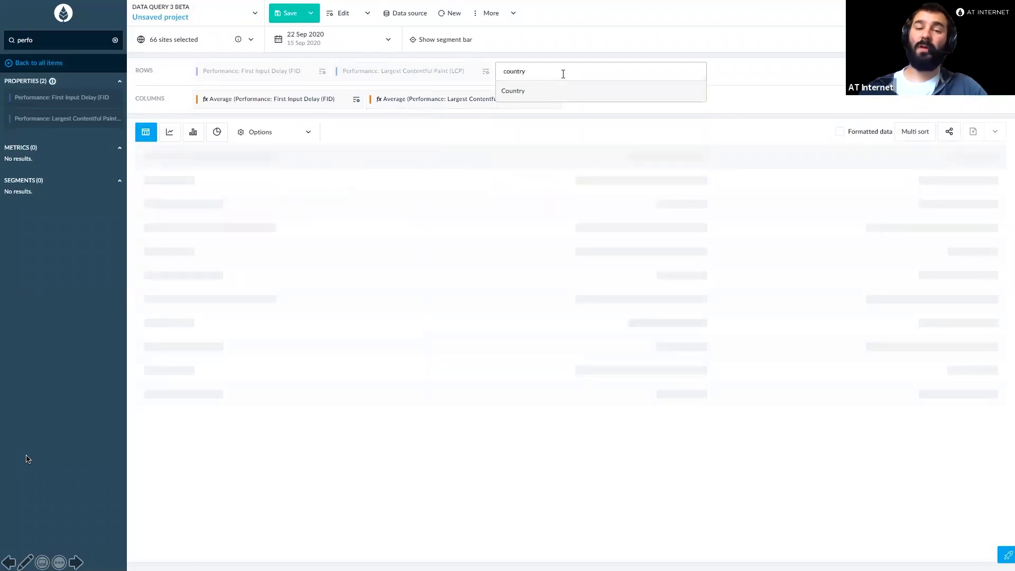
pyautogui.click(524, 93)
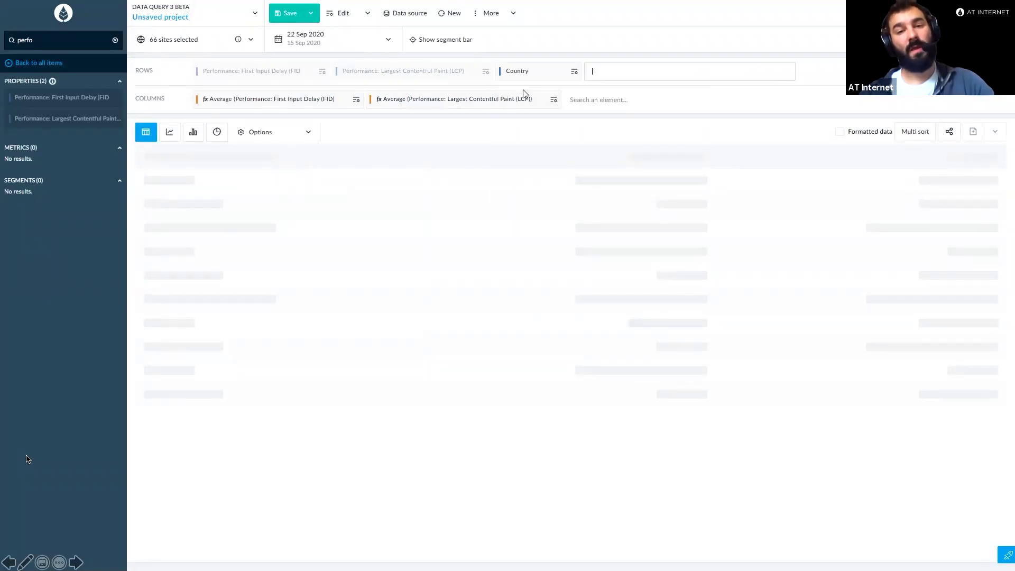
pyautogui.click(377, 42)
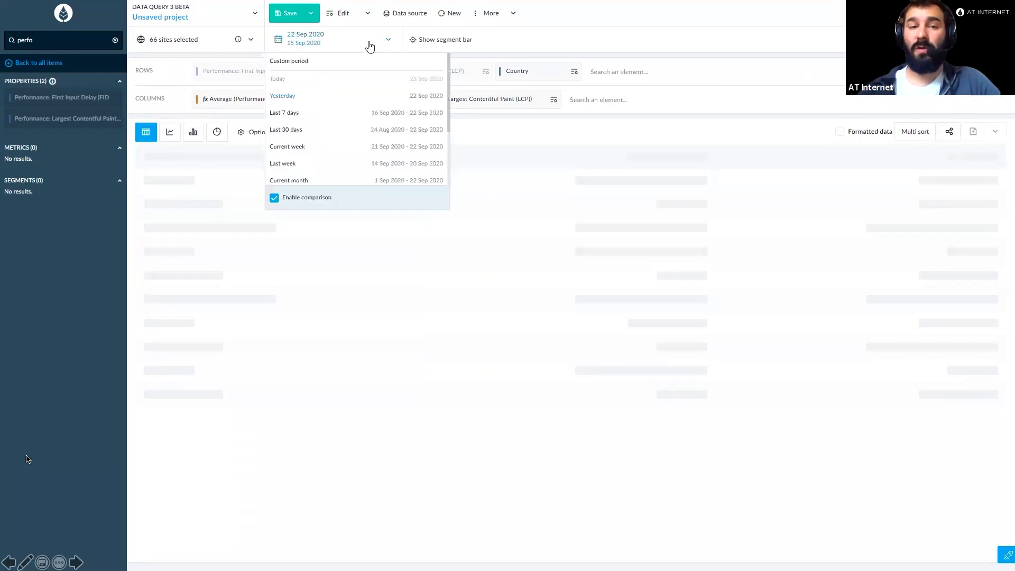
pyautogui.click(305, 133)
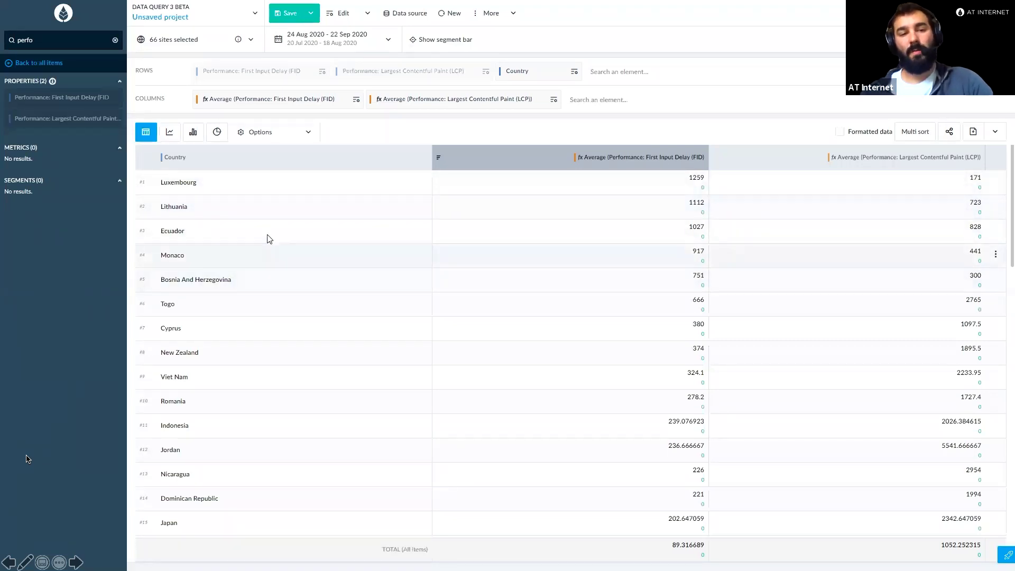
# Filter the average First Input Delay (FID) column to values greater than or equal to 100
pyautogui.click(263, 101)
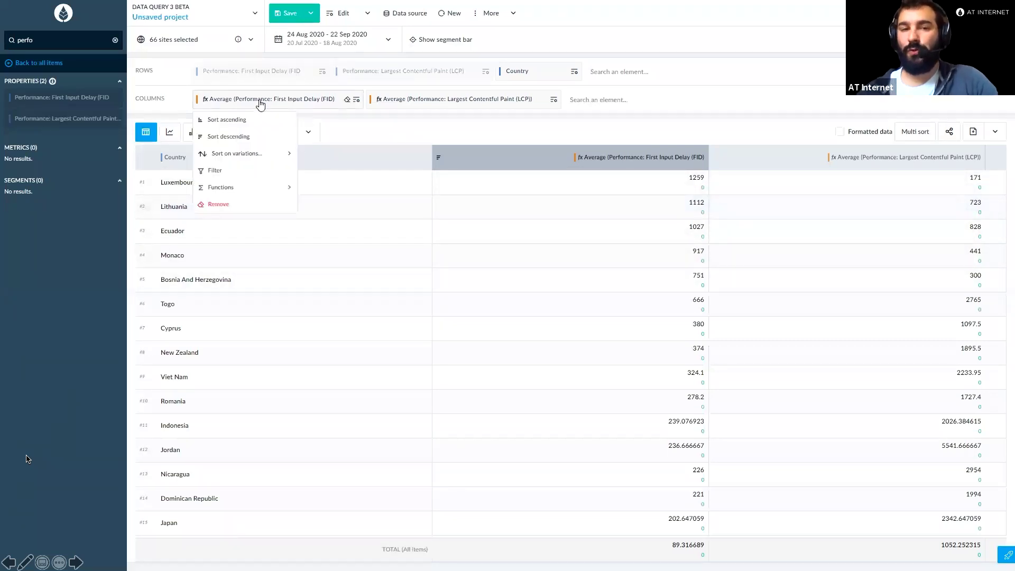
pyautogui.click(217, 175)
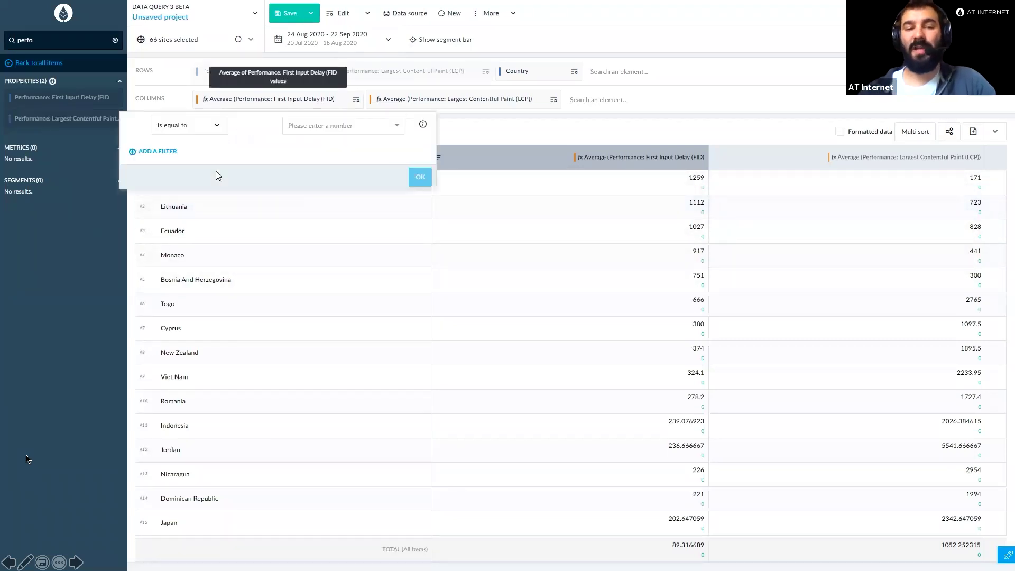
pyautogui.click(212, 129)
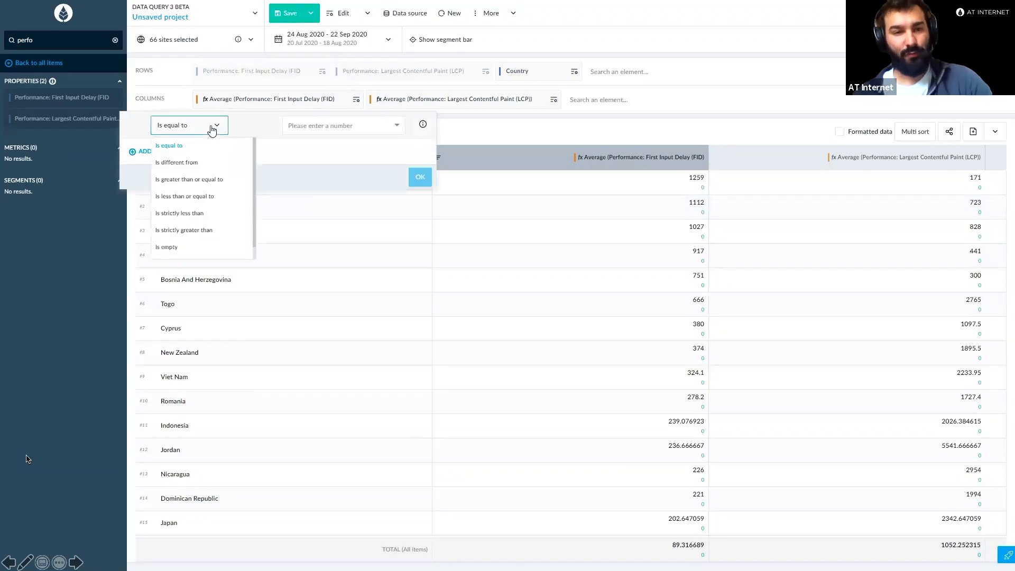
pyautogui.click(208, 180)
pyautogui.write('100')
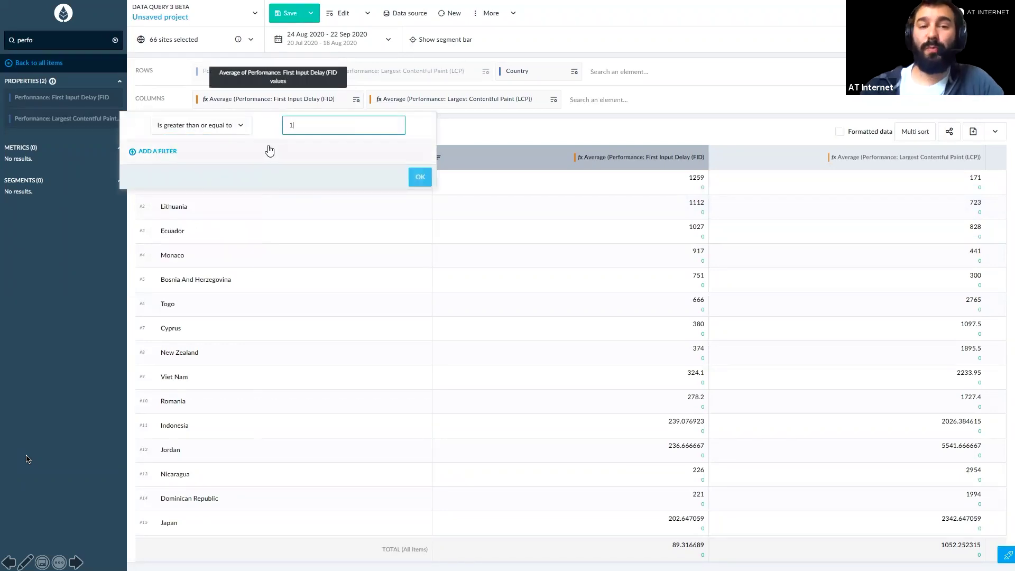
pyautogui.click(416, 177)
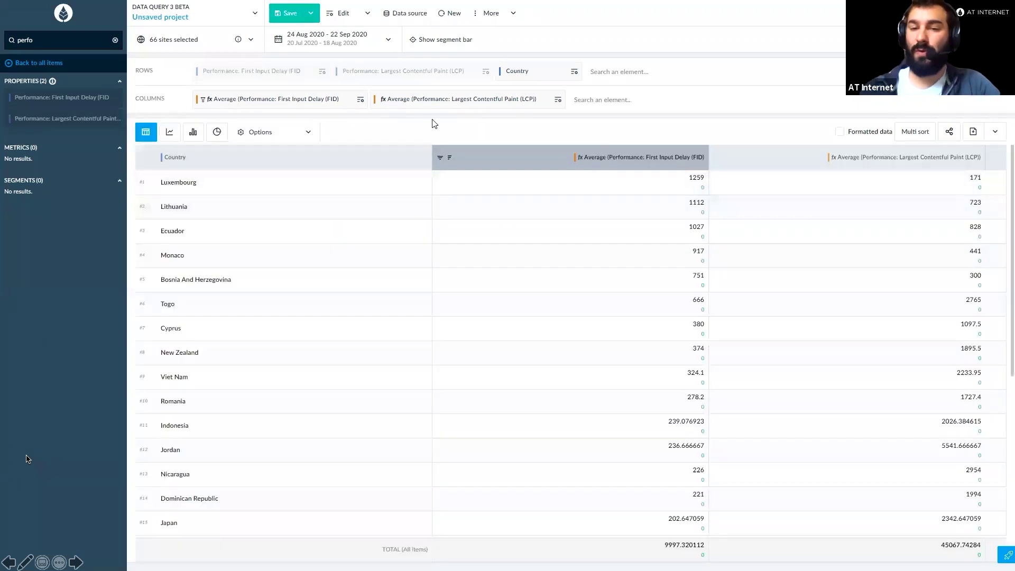
# Filter the average Largest Contentful Paint (LCP) column to values greater than or equal to 2500
pyautogui.click(454, 101)
pyautogui.click(398, 172)
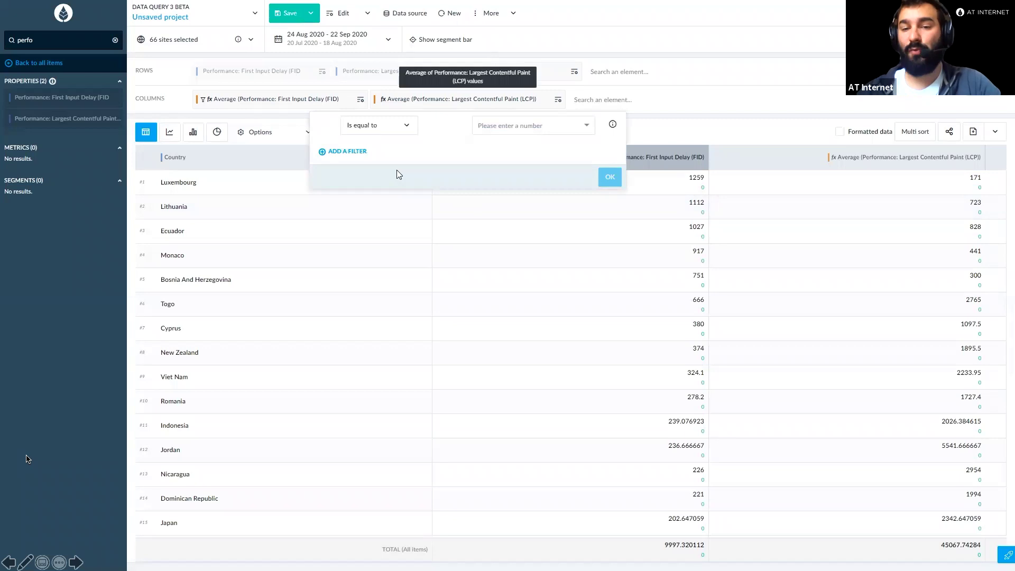
pyautogui.click(394, 128)
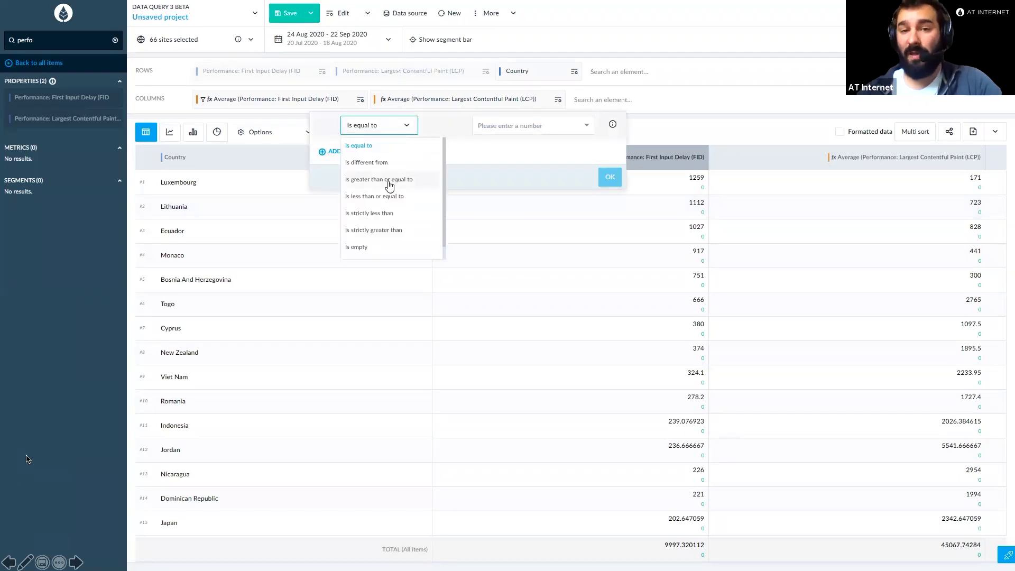
pyautogui.click(391, 180)
pyautogui.write('2500')
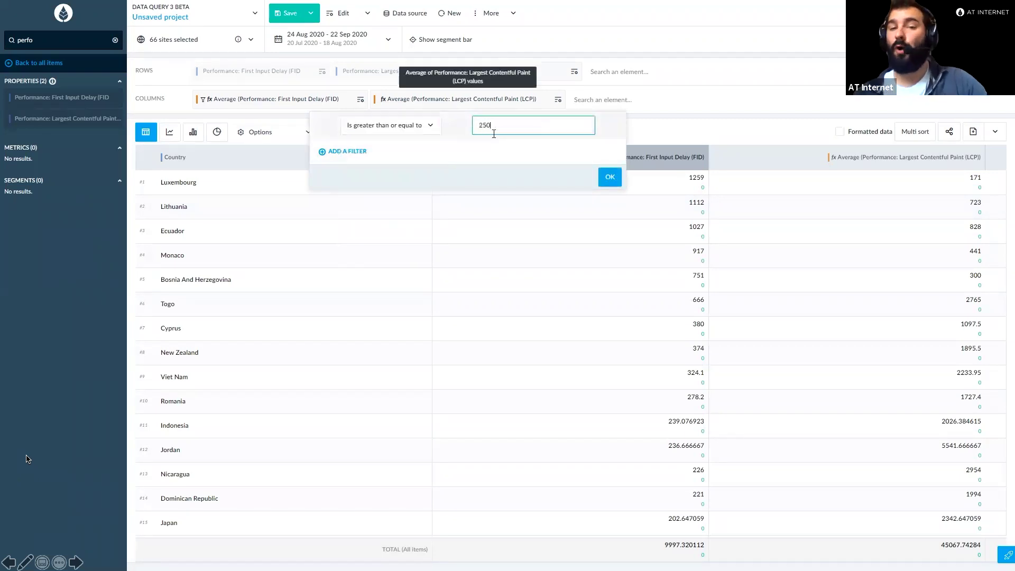
pyautogui.click(610, 177)
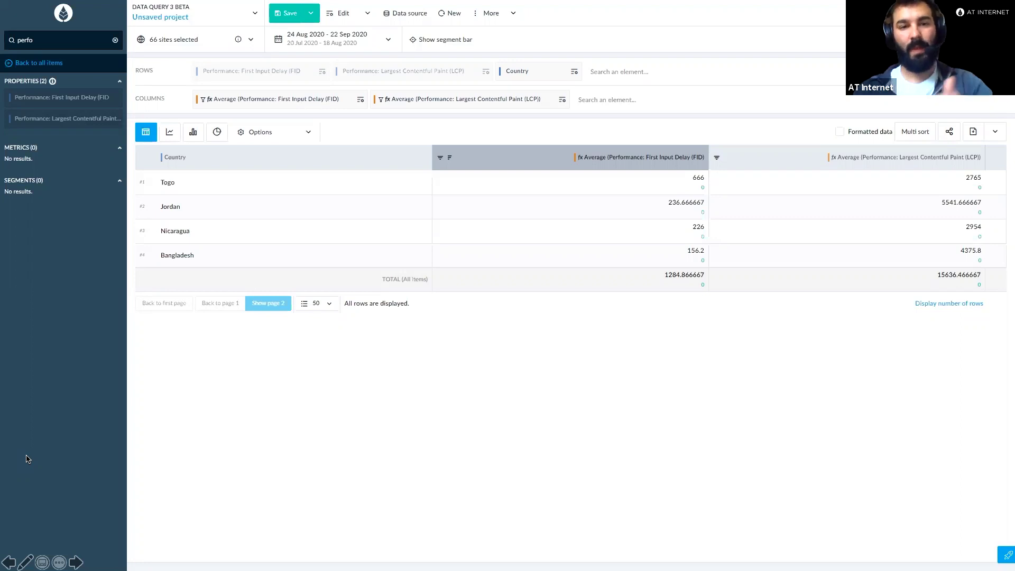
# Advance the presentation to the Use case #9 slide and on to its demonstration
pyautogui.press('Right')
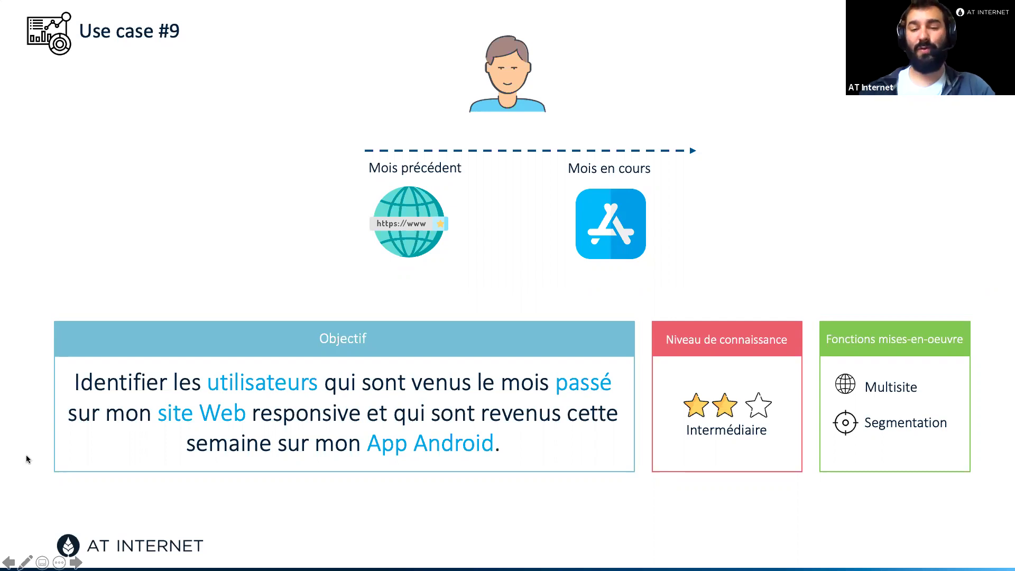
pyautogui.press('Right')
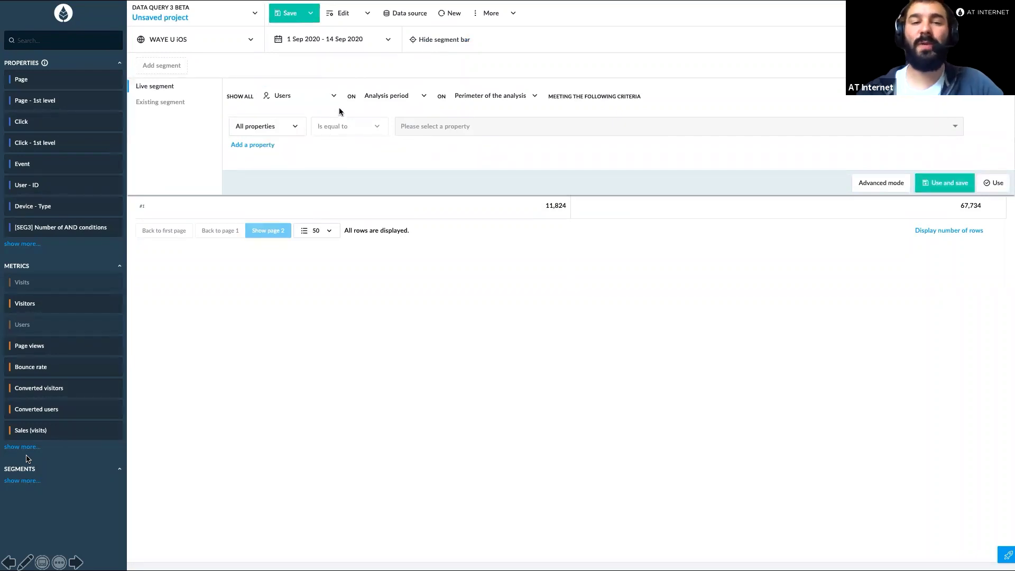
# Set the live Users segment to a custom period of 1 Aug 2020 - 31 Aug 2020
pyautogui.click(397, 97)
pyautogui.click(393, 116)
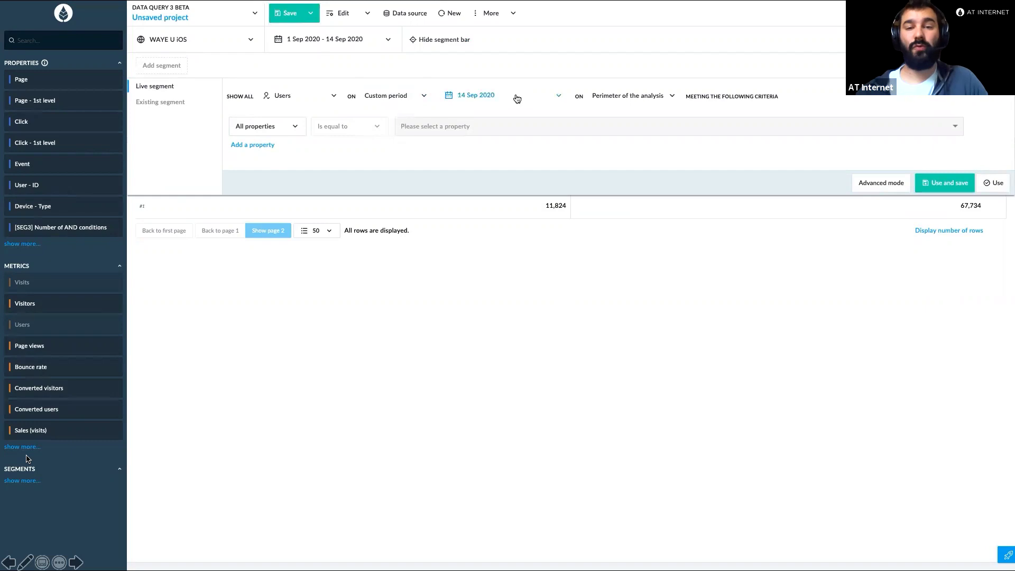
pyautogui.click(517, 99)
pyautogui.scroll(-2, 480, 218)
pyautogui.click(478, 204)
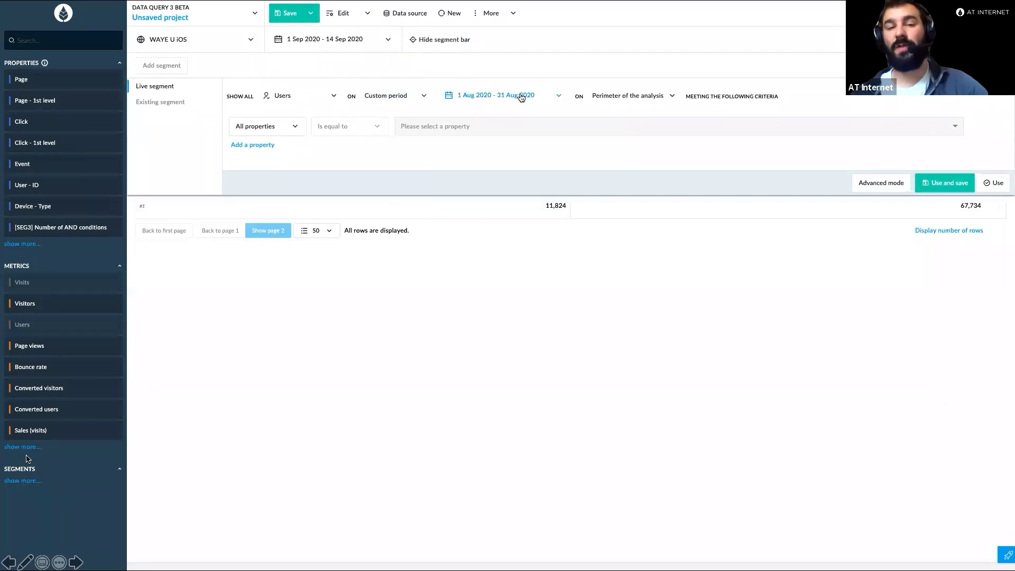
# Give the segment a personalized perimeter with the WAYE Responsive site and use the segment without saving it
pyautogui.click(627, 95)
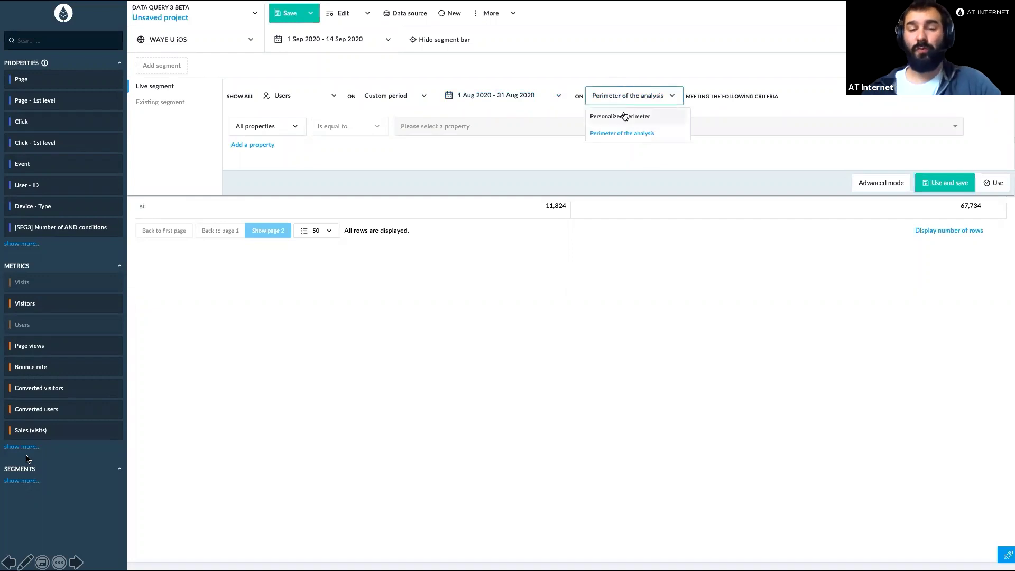
pyautogui.click(623, 116)
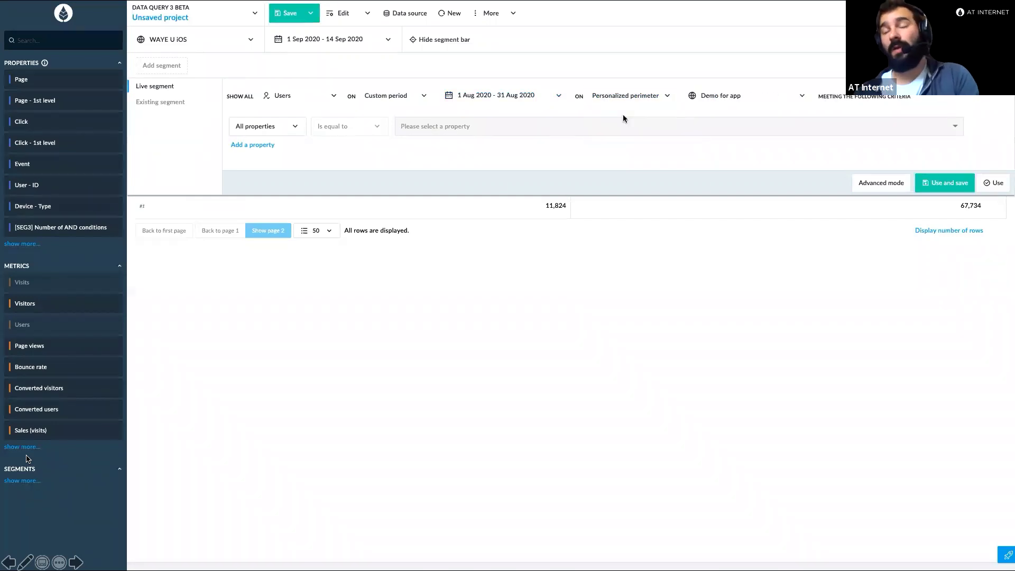
pyautogui.click(722, 97)
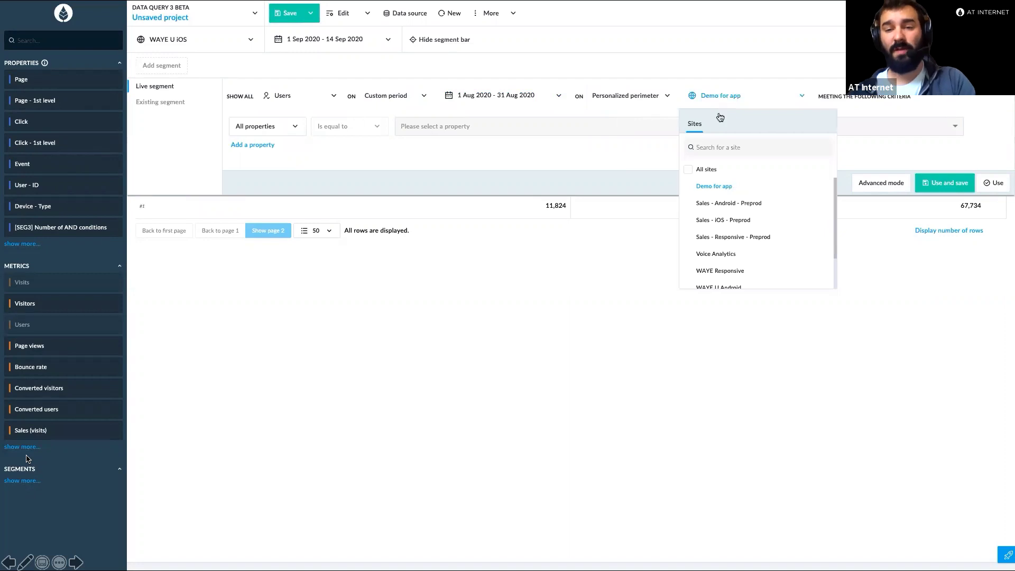
pyautogui.scroll(-2, 713, 217)
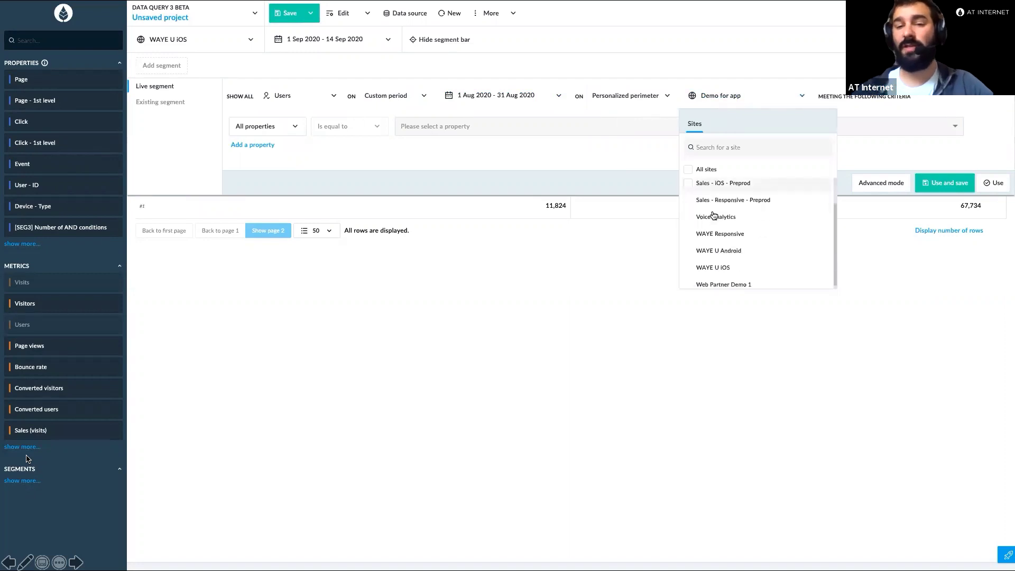
pyautogui.click(688, 229)
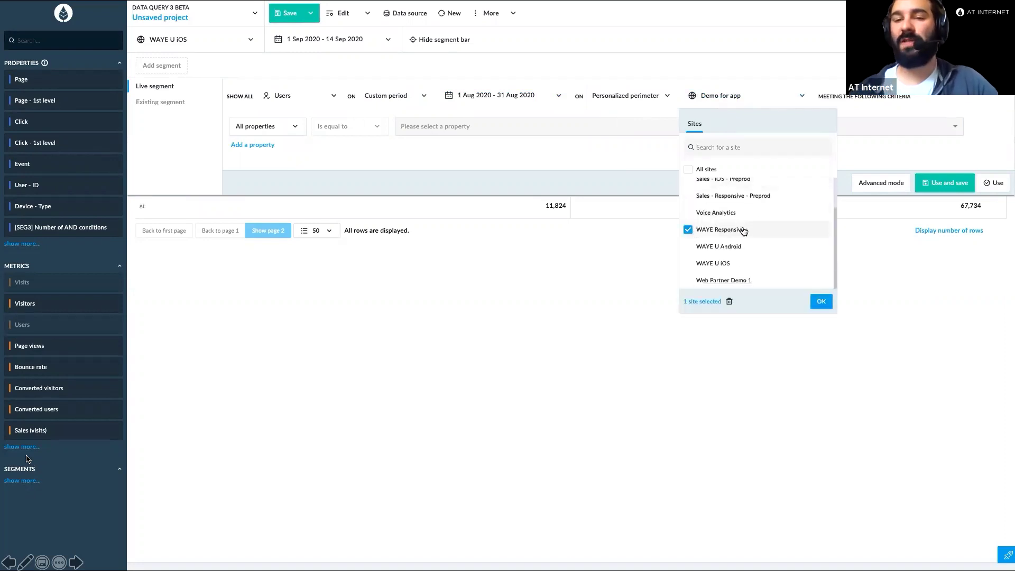
pyautogui.click(821, 302)
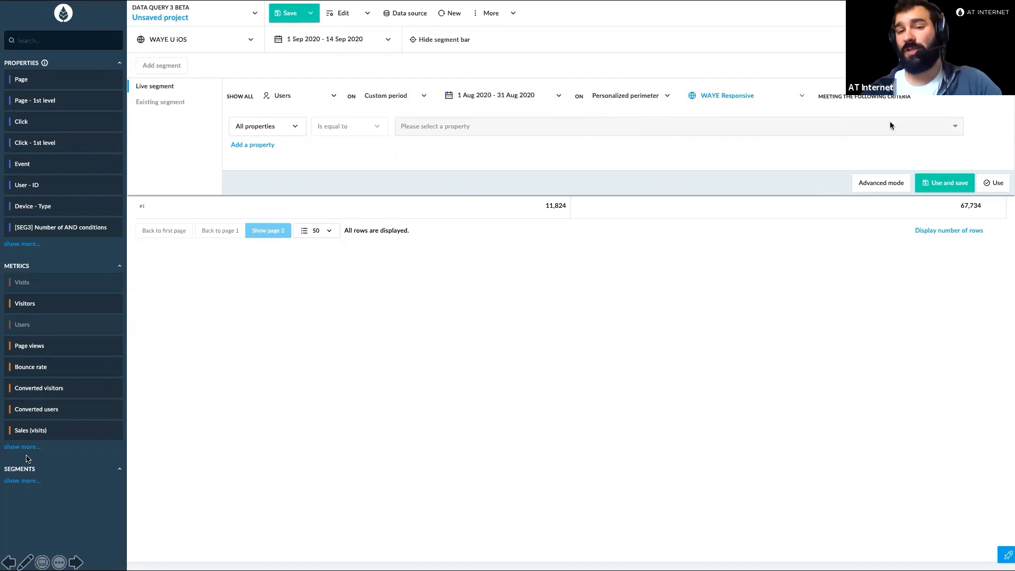
pyautogui.click(995, 184)
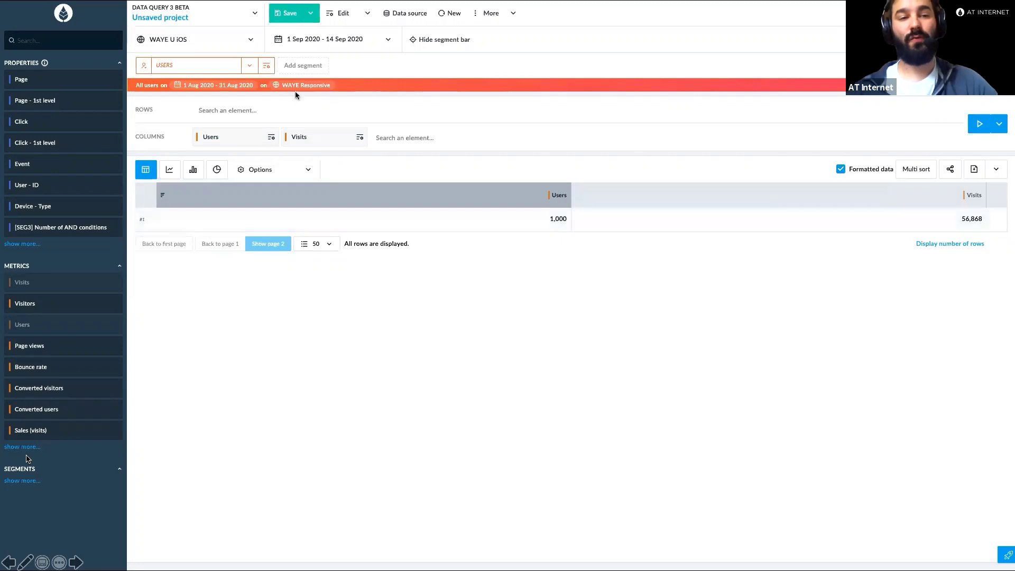
# Deactivate the Users segment to compare the unsegmented figures, and activate it again
pyautogui.click(267, 69)
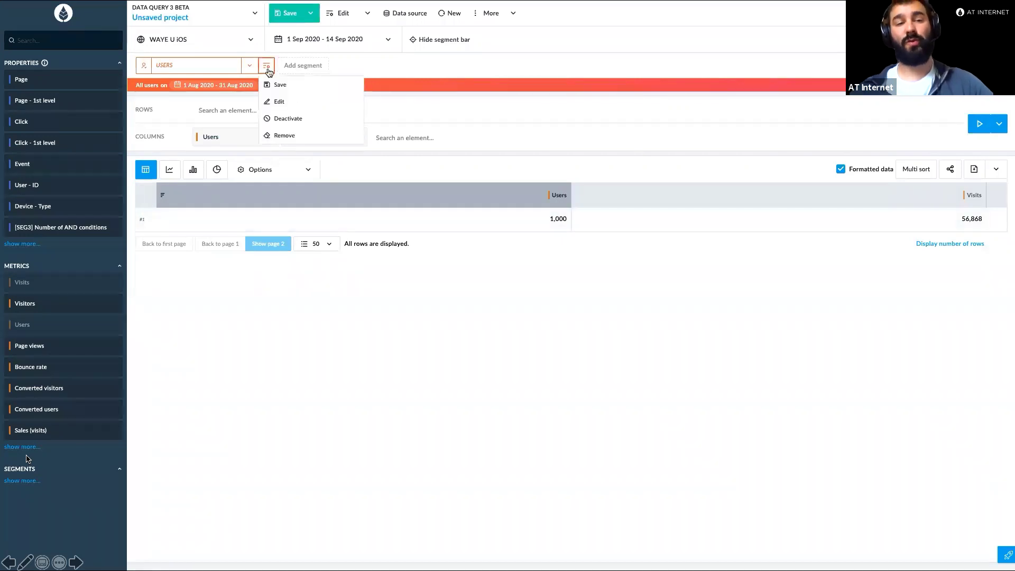
pyautogui.click(283, 119)
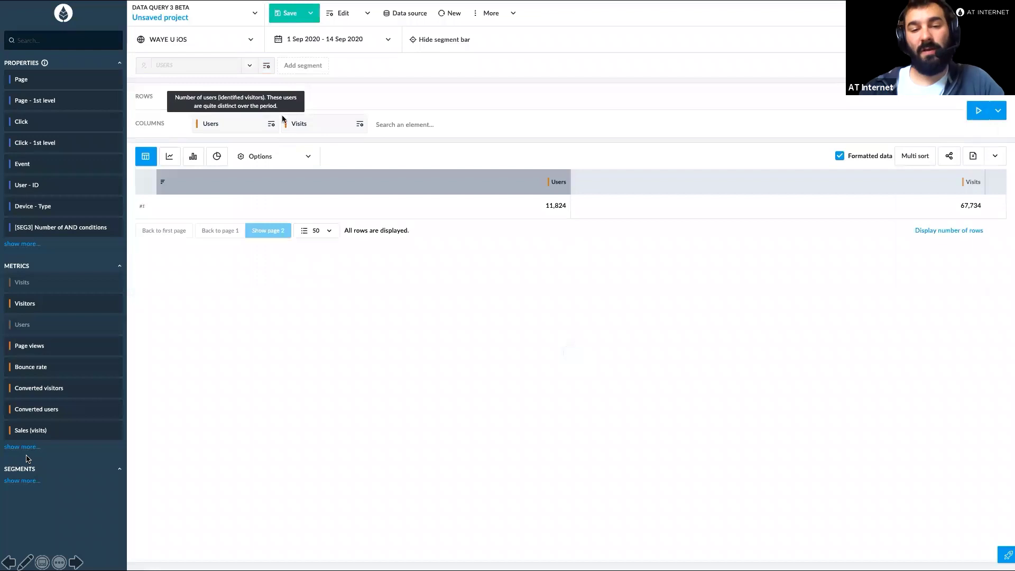
pyautogui.click(268, 68)
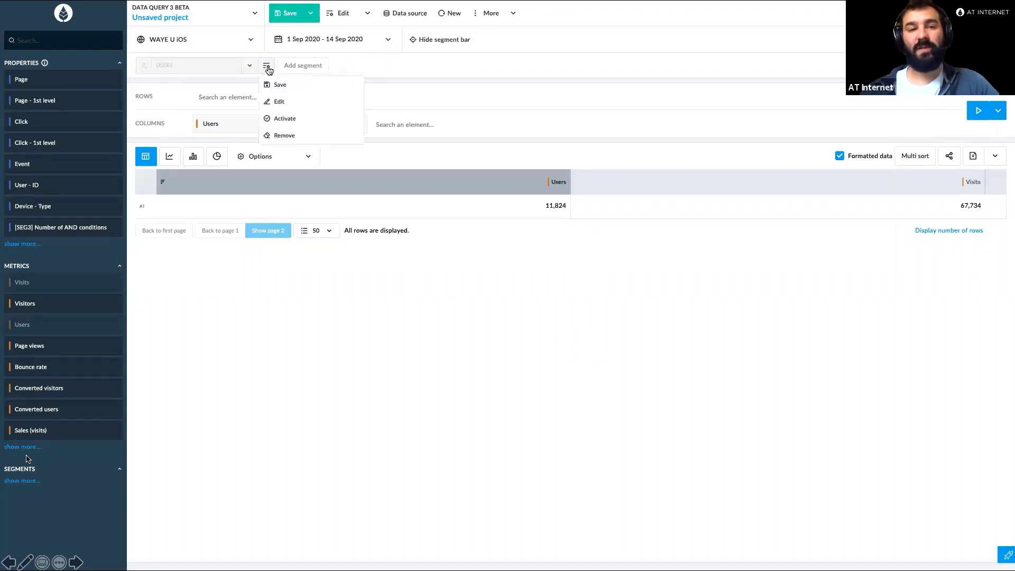
pyautogui.click(284, 119)
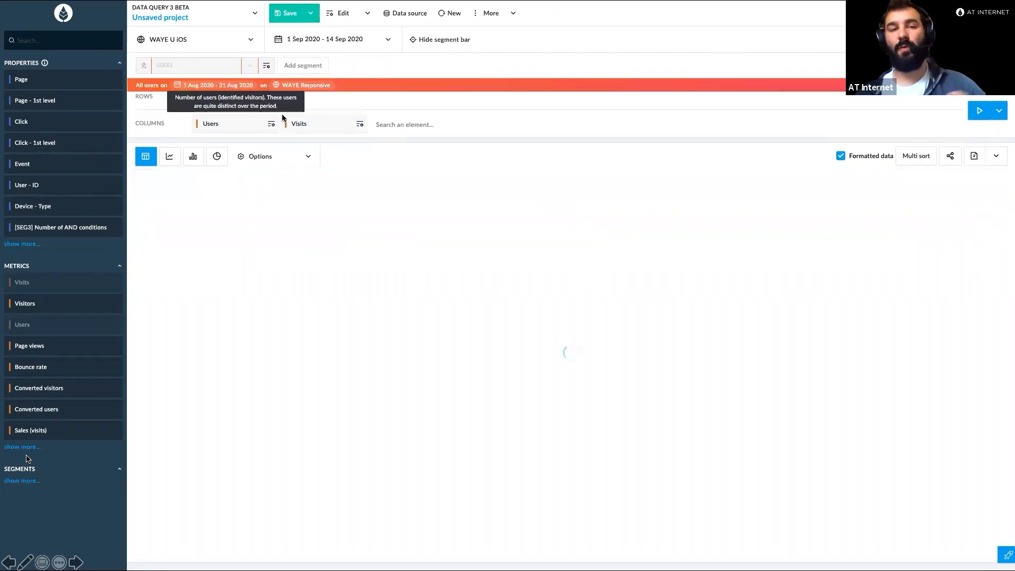
# Add the Screen width and Screen height properties to the rows and run the analysis
pyautogui.click(232, 111)
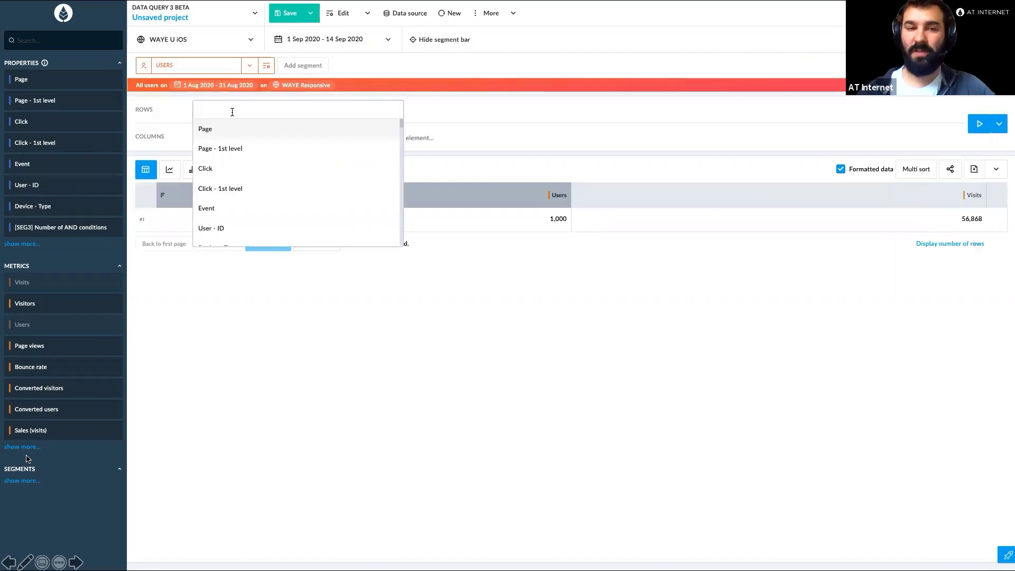
pyautogui.write('page')
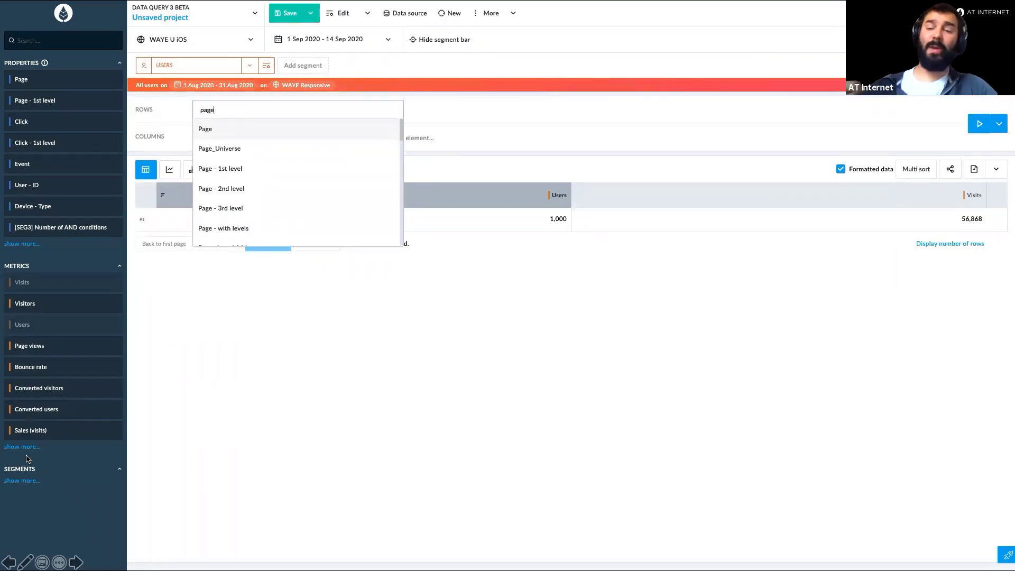
pyautogui.press('BackSpace')
pyautogui.press('BackSpace')
pyautogui.press('BackSpace')
pyautogui.write('scree')
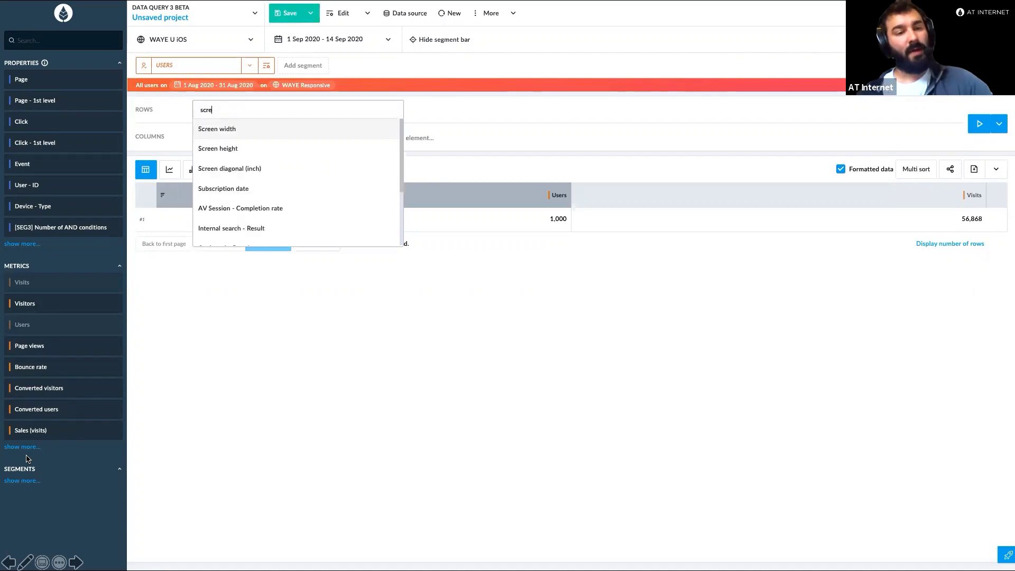
pyautogui.click(230, 131)
pyautogui.click(312, 110)
pyautogui.write('scree')
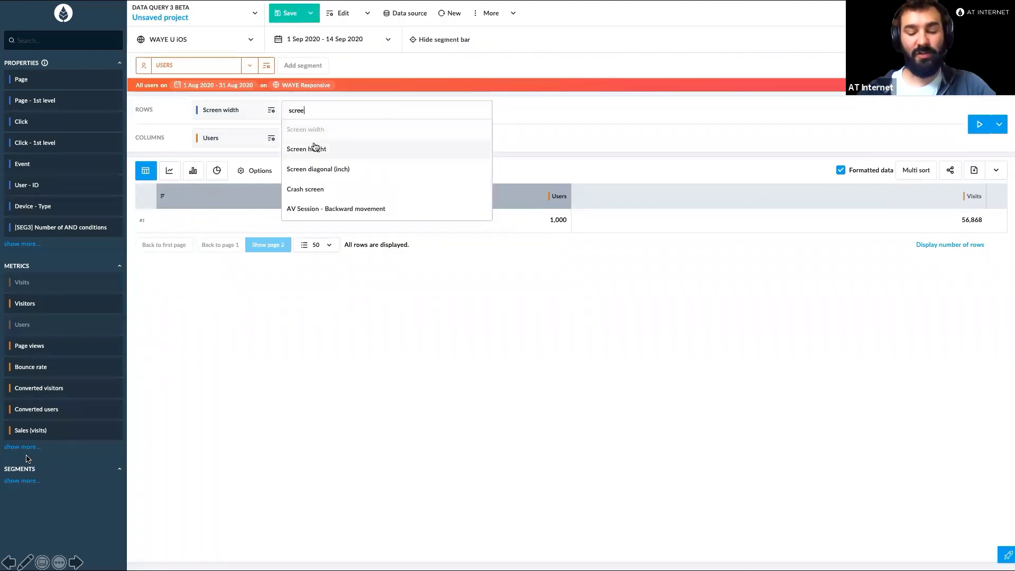
pyautogui.click(315, 149)
pyautogui.click(979, 125)
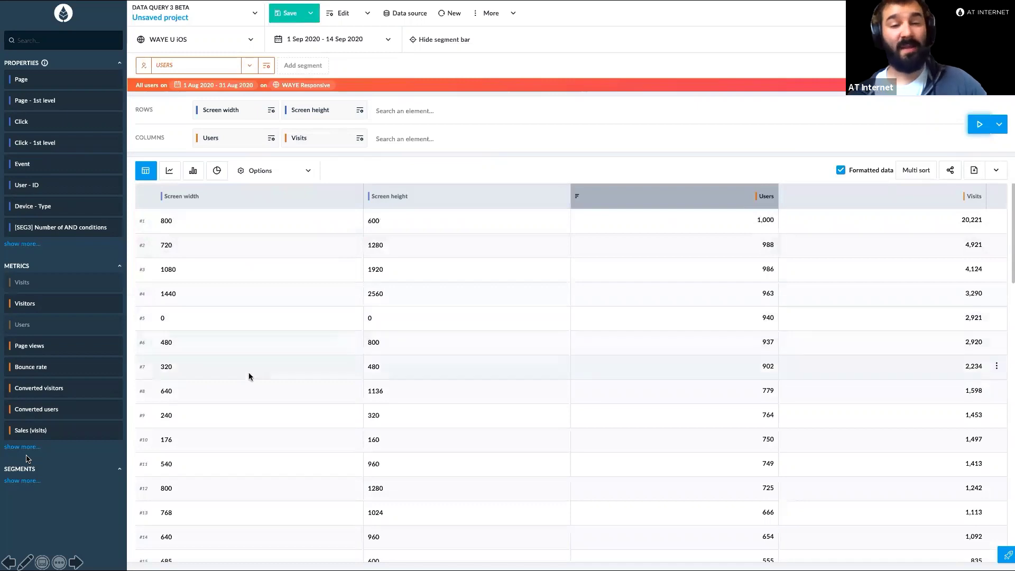
# Turn the screen rows into a breakdown of Screen width by Screen height and rerun the analysis
pyautogui.click(283, 112)
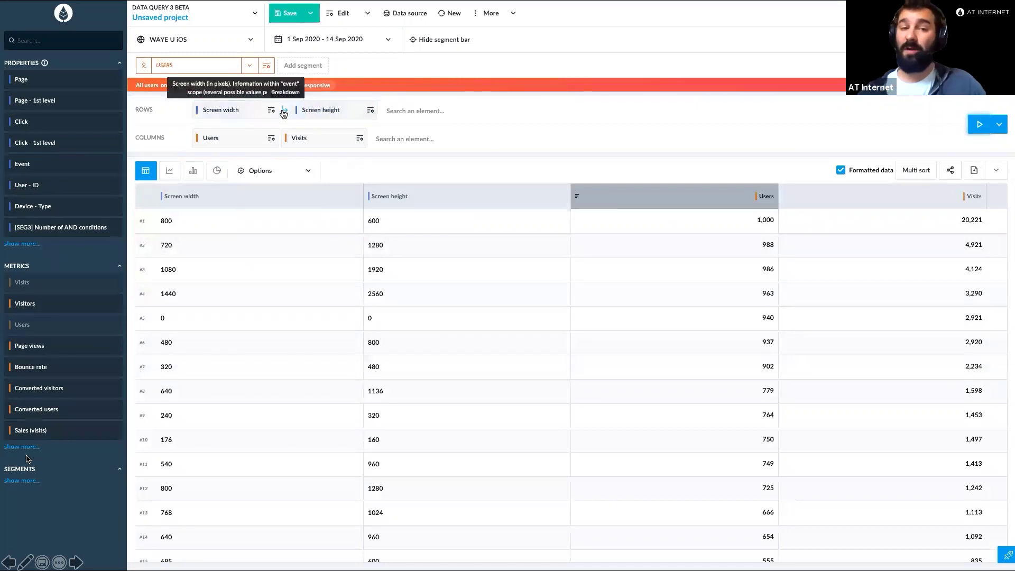
pyautogui.click(970, 128)
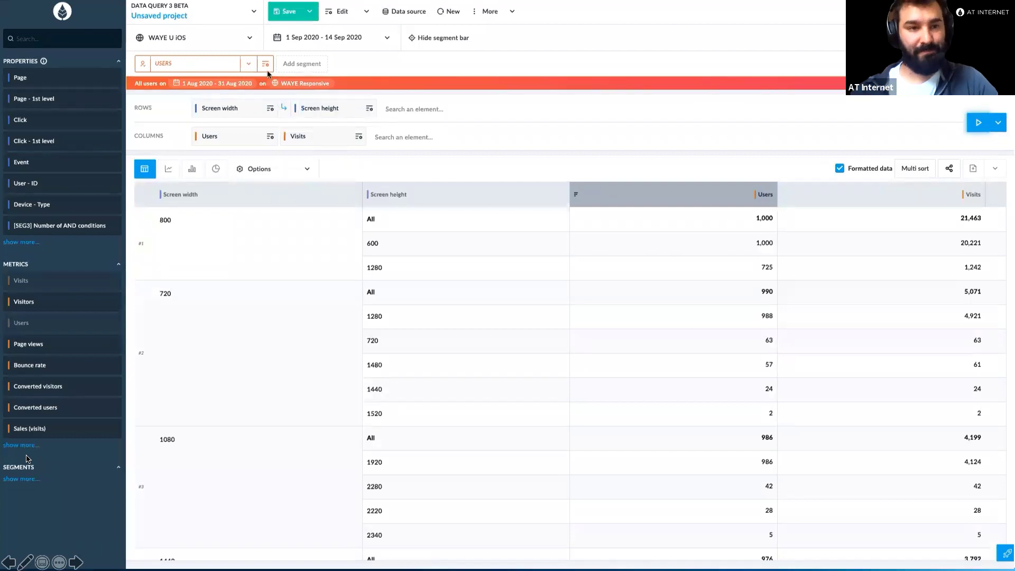
pyautogui.hotkey('alt', 'Tab')
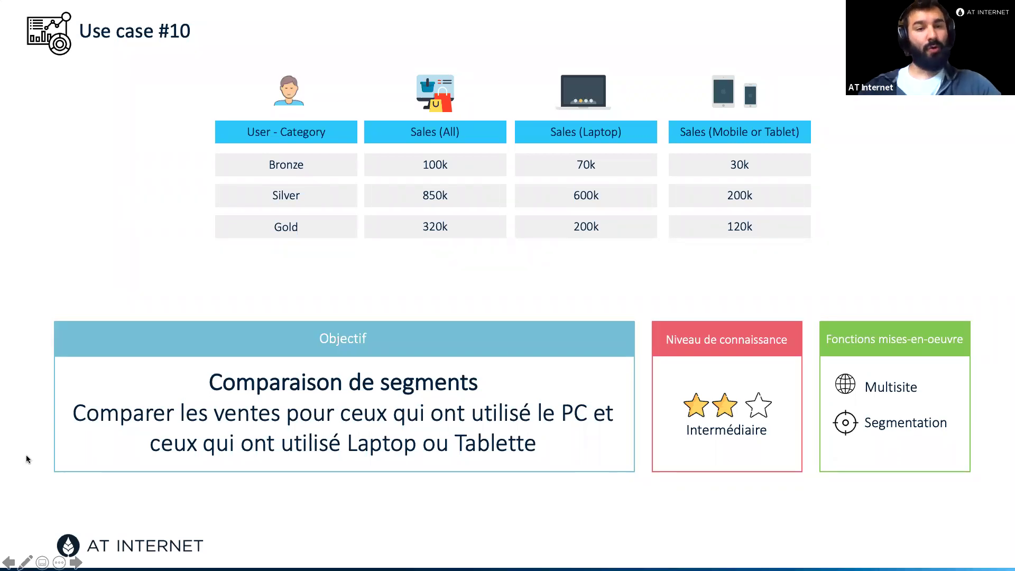
# In the blank Data Query 3 project, add Transactional turnover incl tax as a column with the Mobile traffic segment applied to it
pyautogui.hotkey('alt', 'Tab')
pyautogui.click(96, 57)
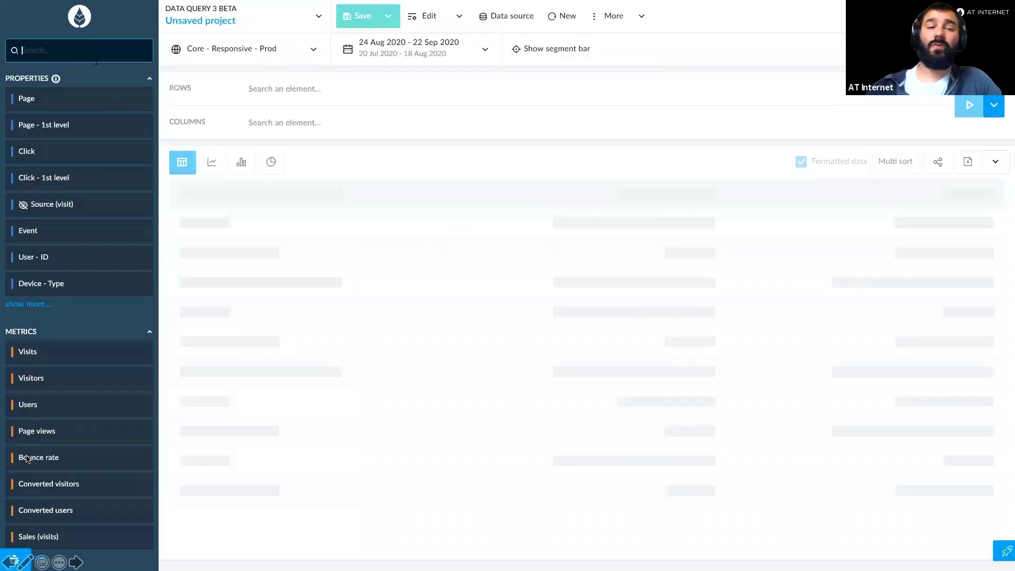
pyautogui.write('Transactional')
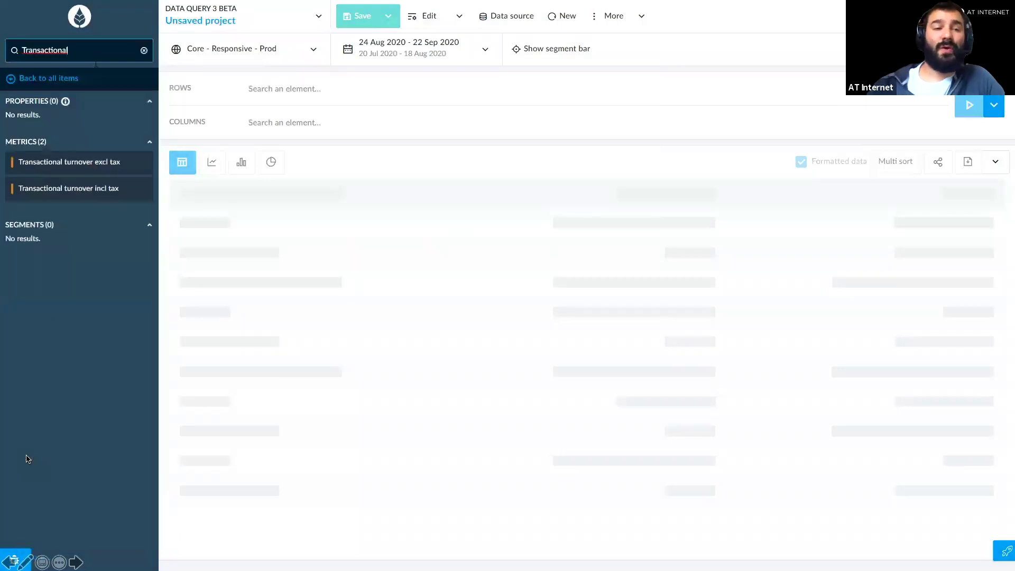
pyautogui.click(81, 190)
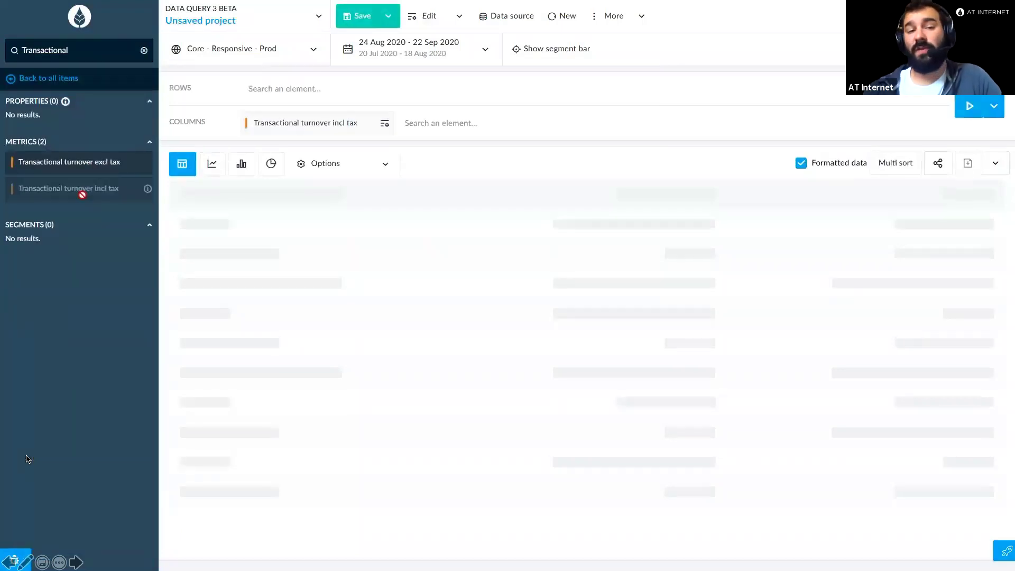
pyautogui.click(308, 127)
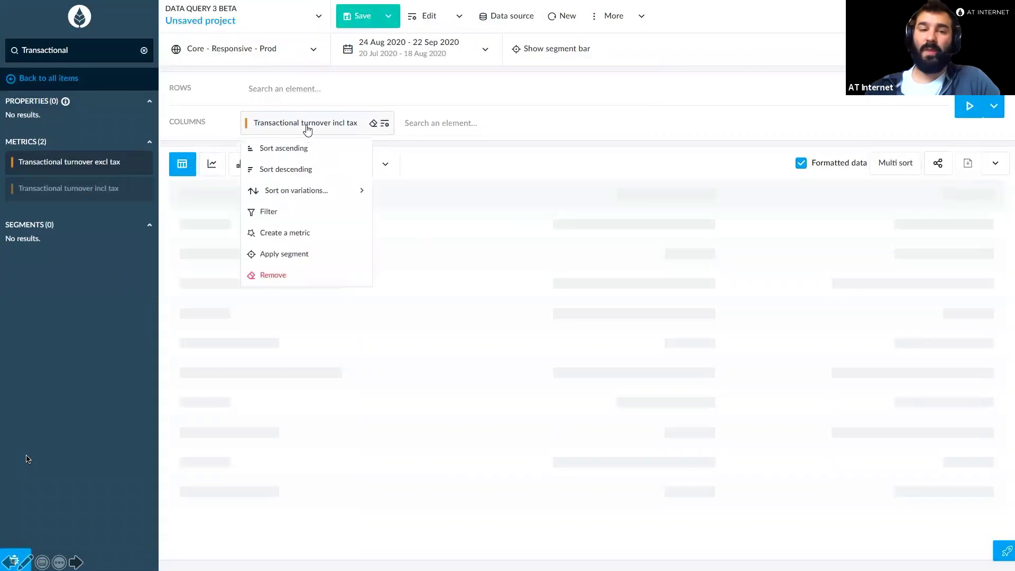
pyautogui.click(297, 261)
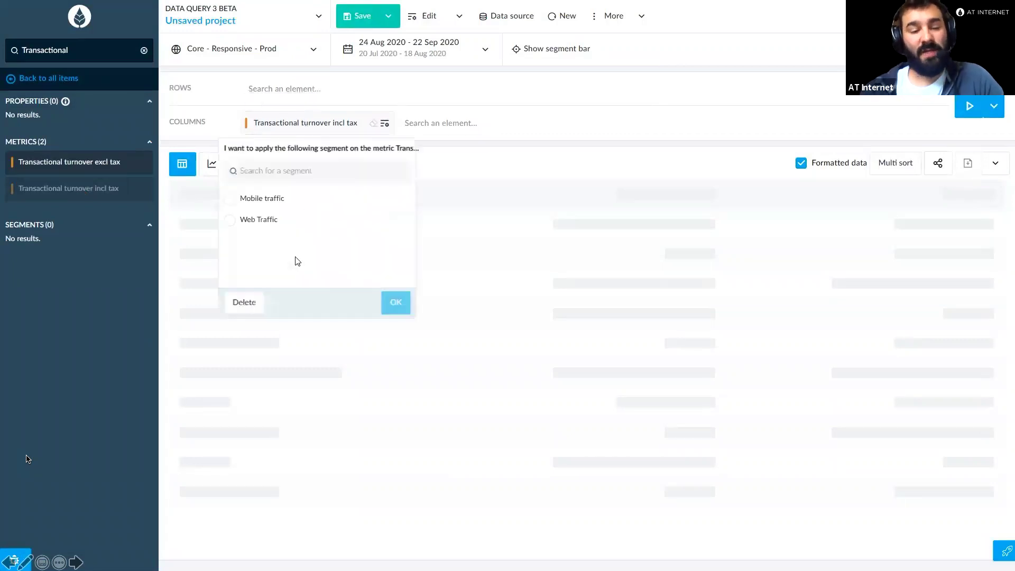
pyautogui.click(265, 200)
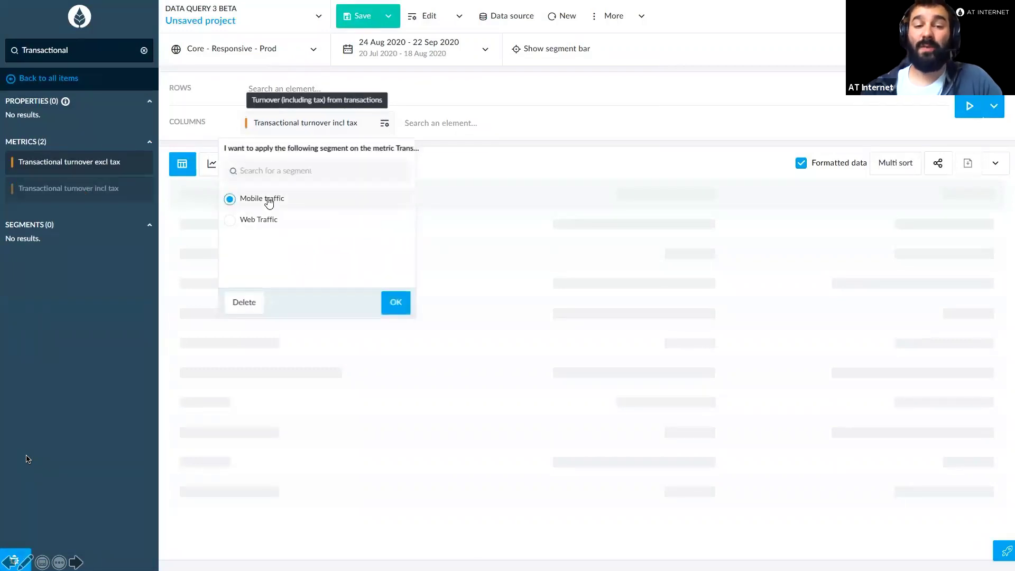
pyautogui.click(395, 303)
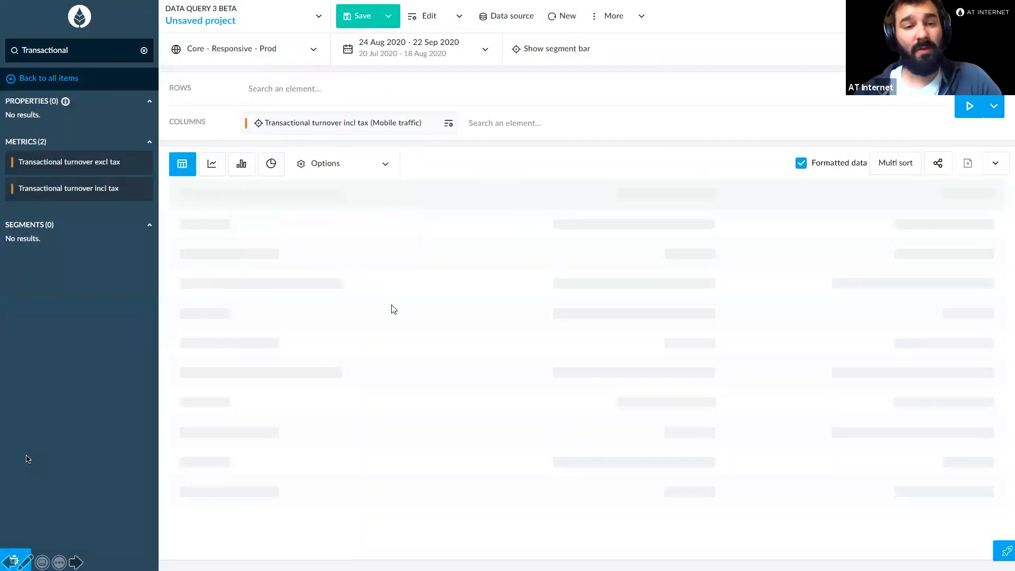
# Add a second Transactional turnover incl tax column and apply the Web Traffic segment to it
pyautogui.click(103, 189)
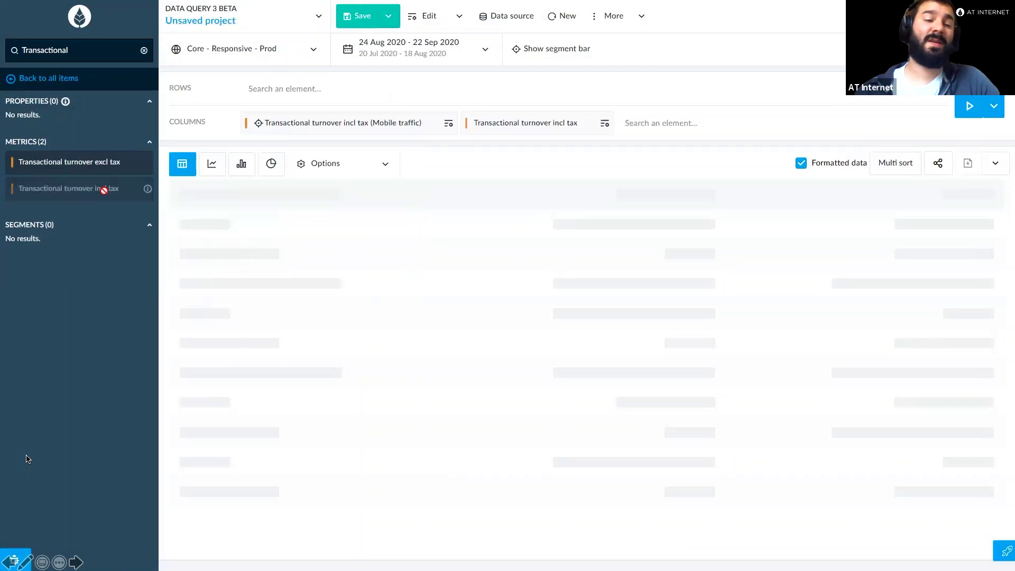
pyautogui.click(501, 129)
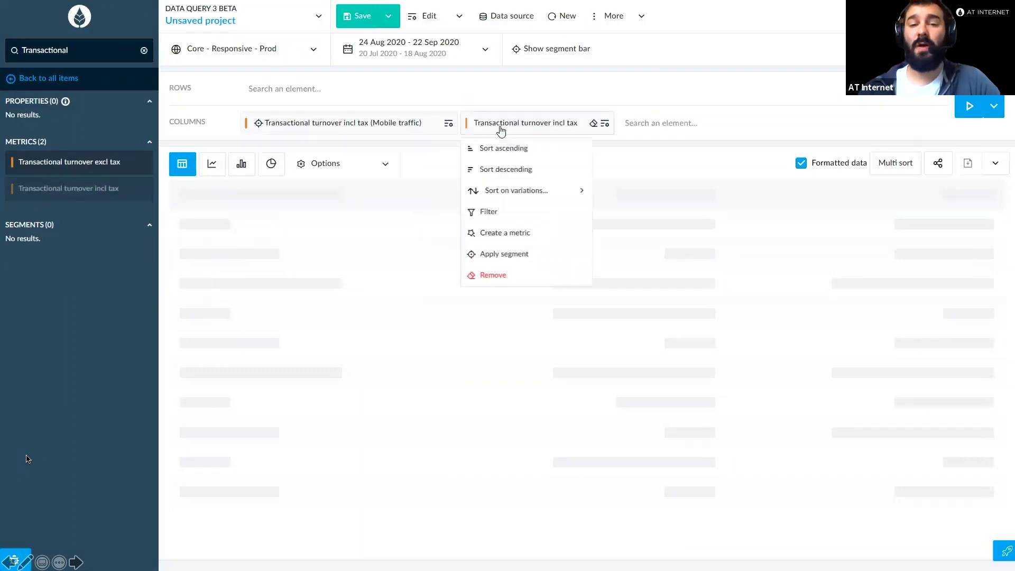
pyautogui.click(513, 255)
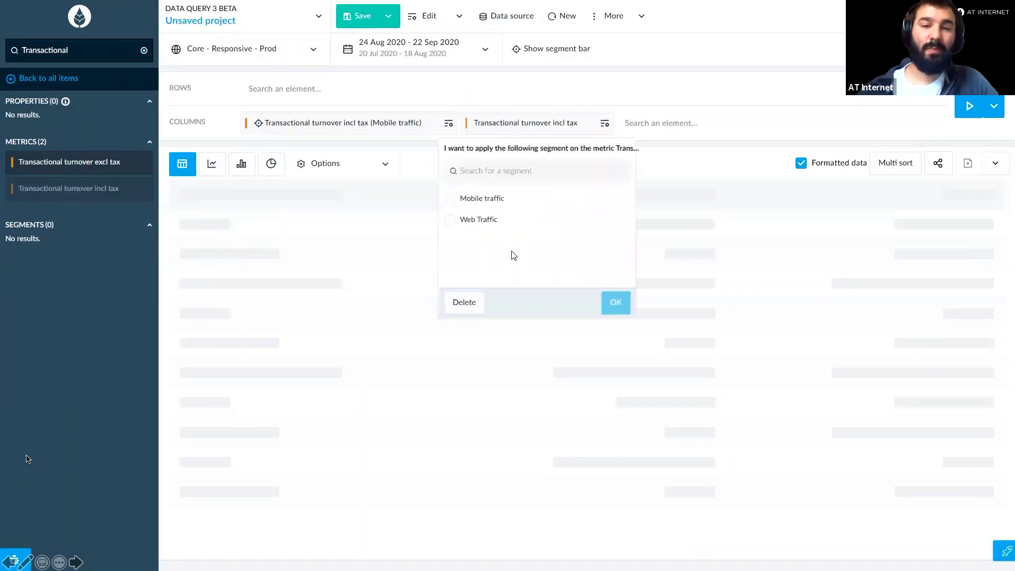
pyautogui.click(481, 226)
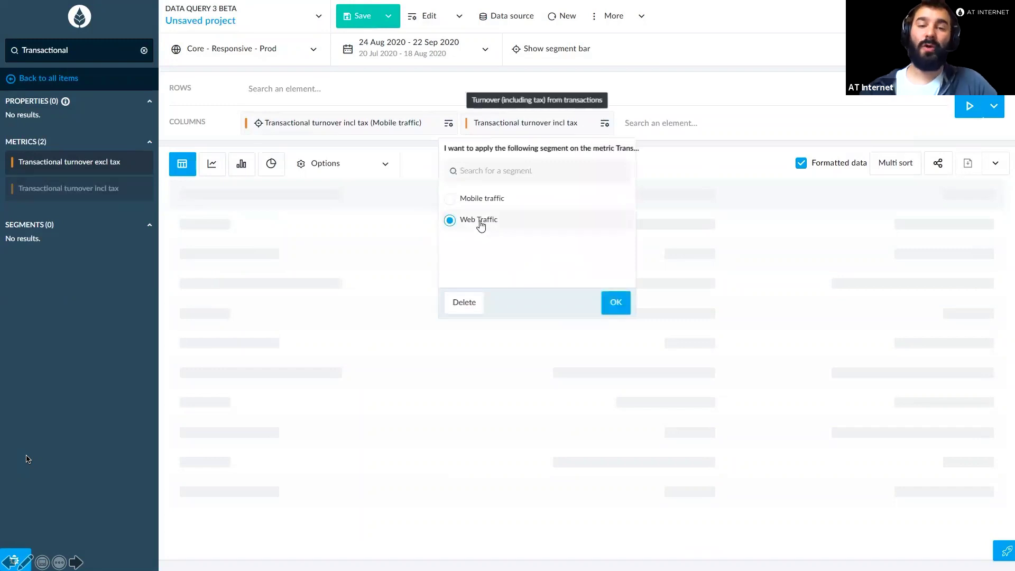
pyautogui.click(616, 306)
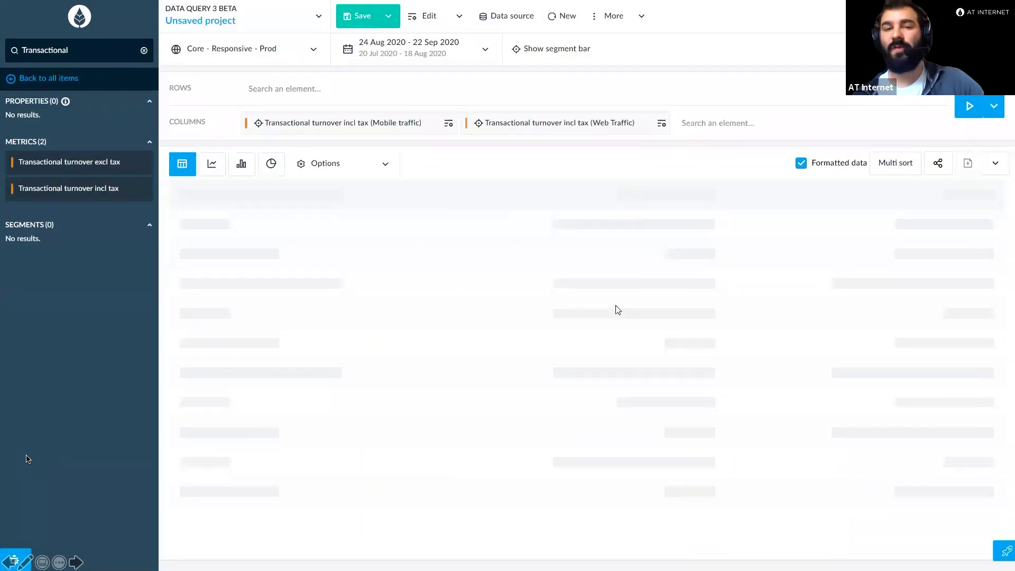
# Add an unsegmented Transactional turnover incl tax column and the User - Category property as rows, and run the analysis
pyautogui.click(92, 191)
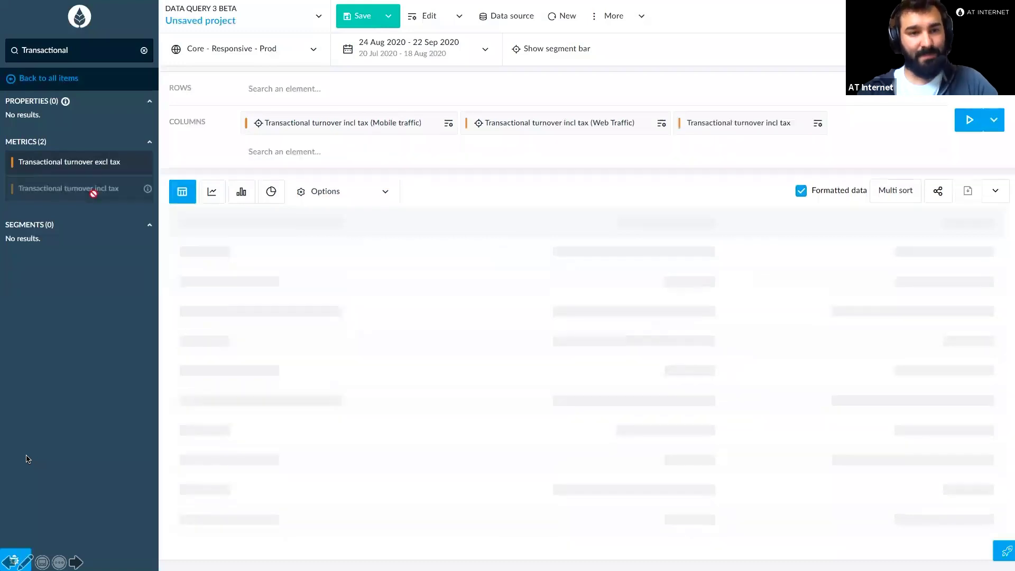
pyautogui.click(278, 90)
pyautogui.write('user')
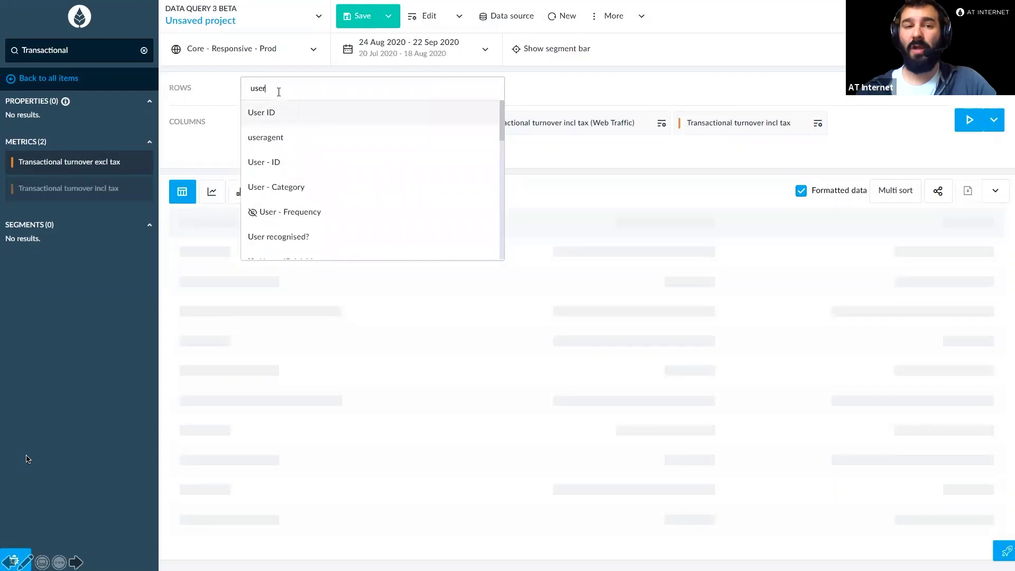
pyautogui.click(290, 188)
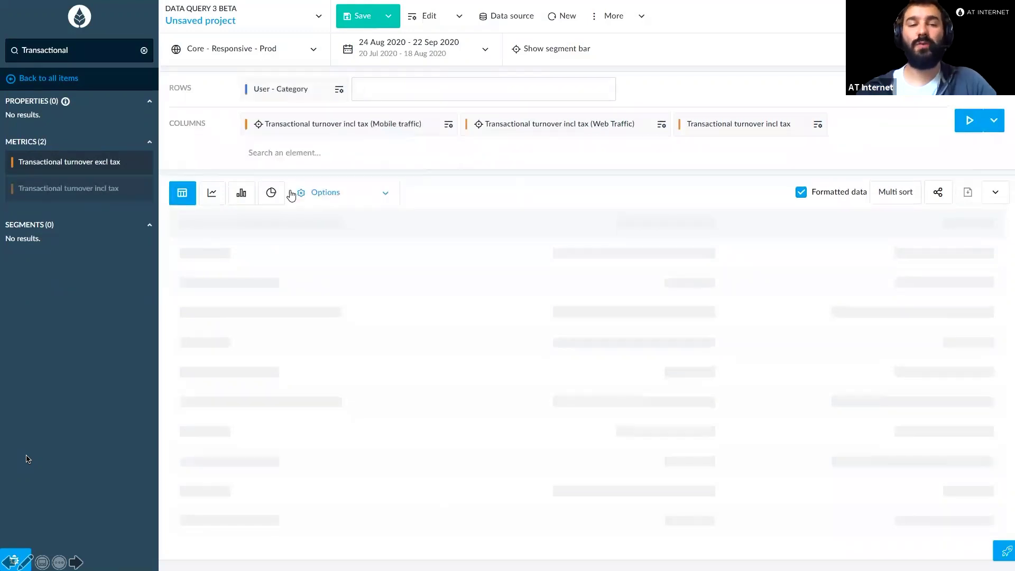
pyautogui.click(962, 131)
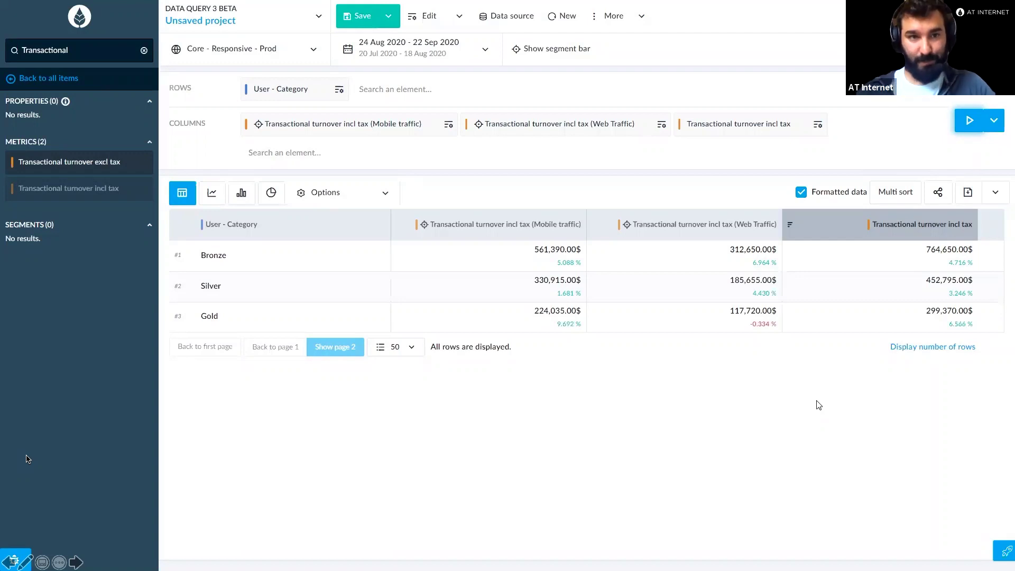
pyautogui.press('Right')
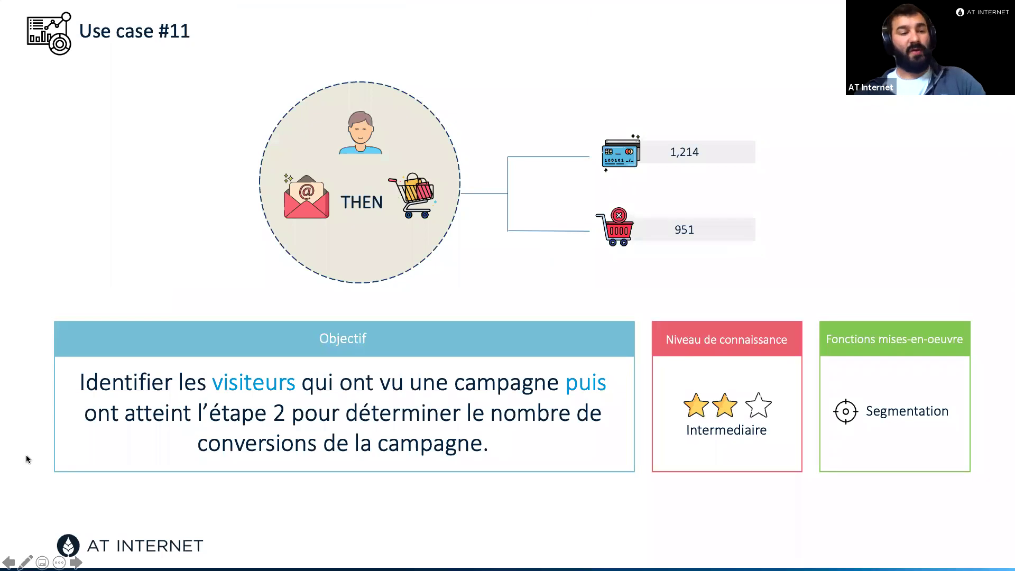